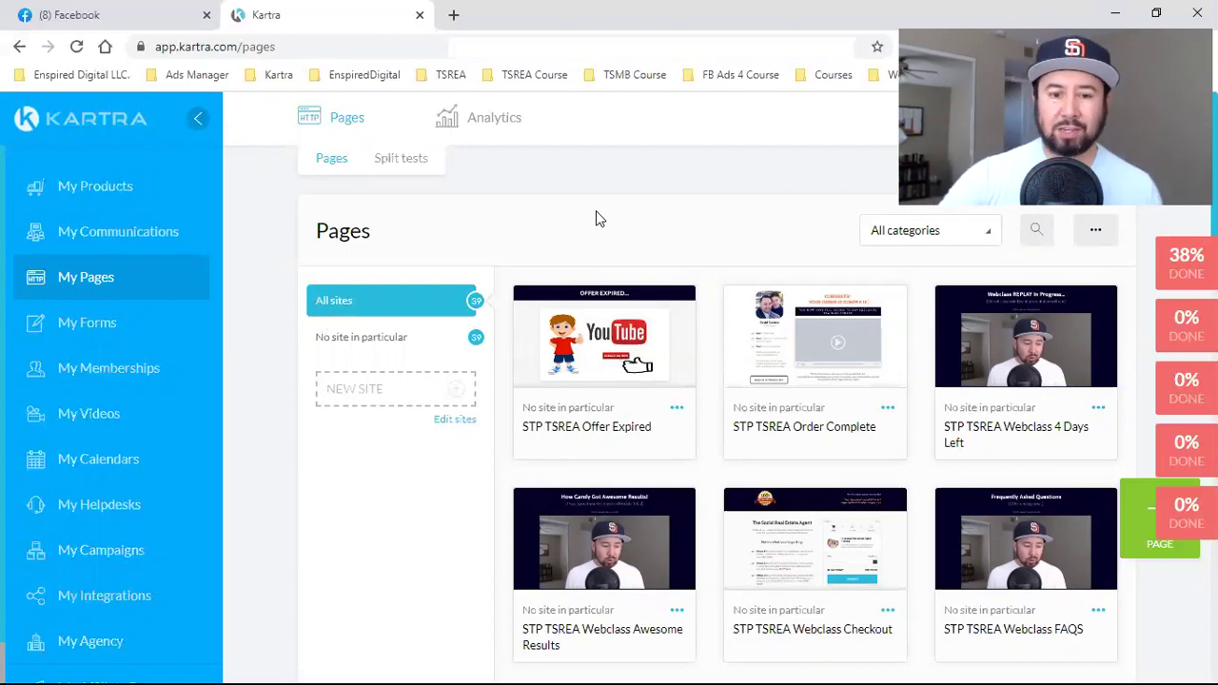
Step: Go from the Facebook home page to Ads Manager and switch to the business ad account
click(178, 11)
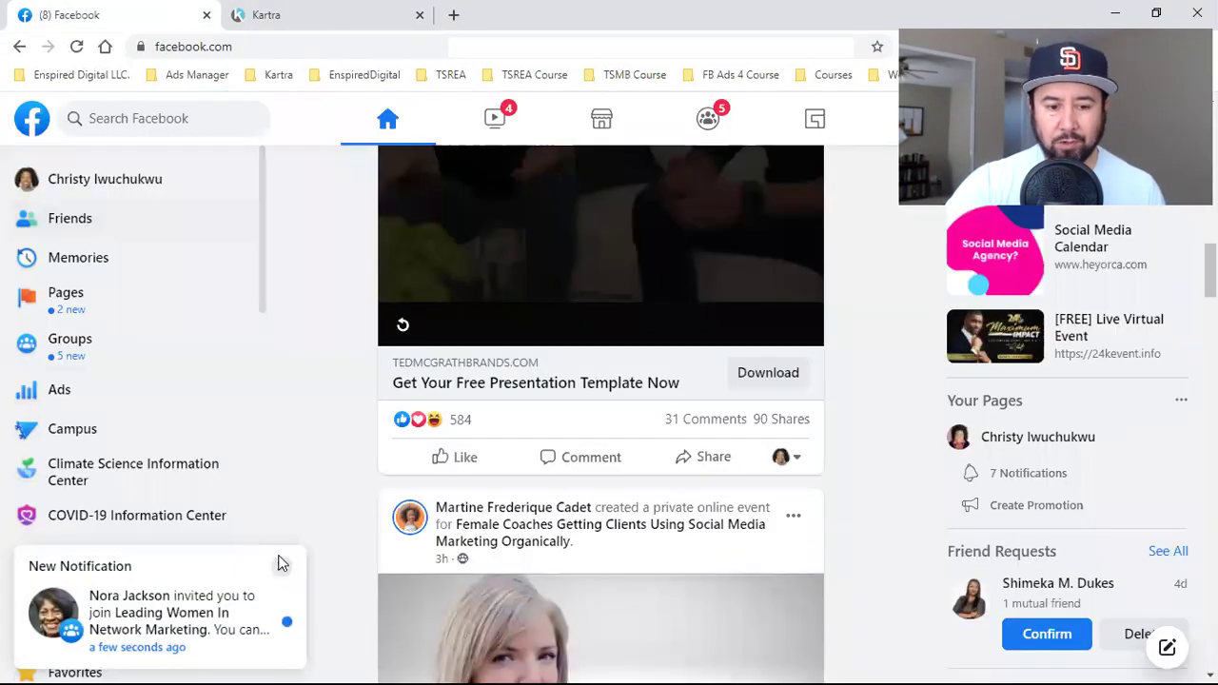
click(281, 570)
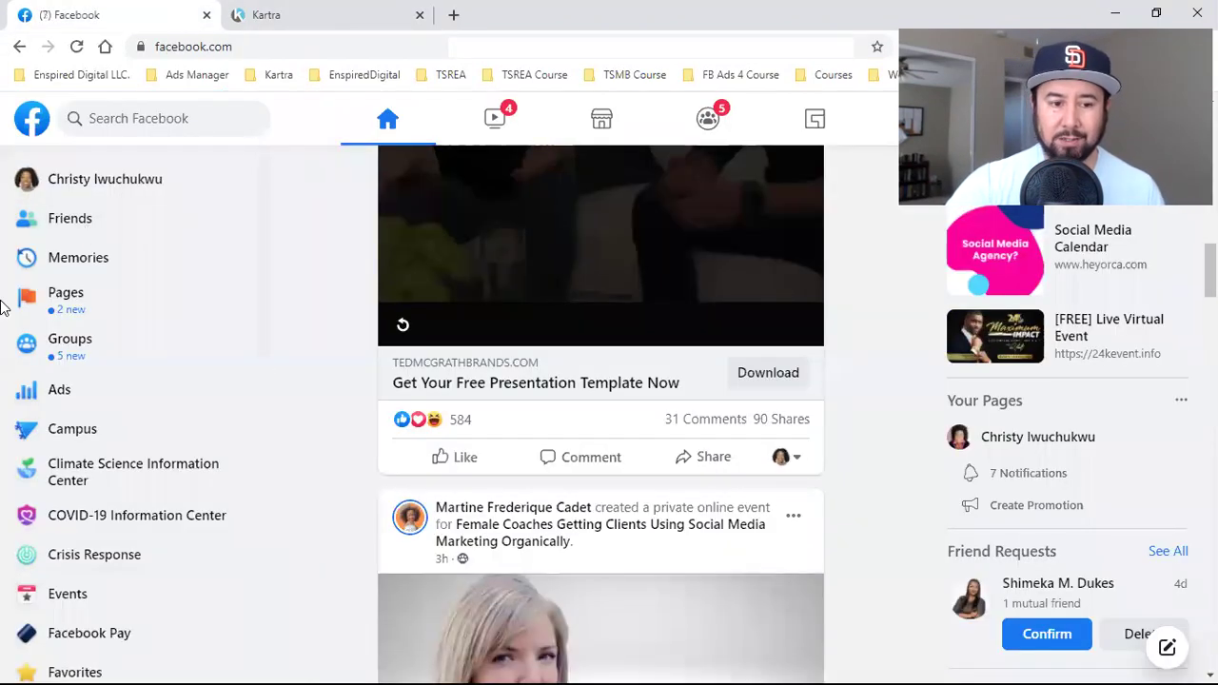
click(59, 391)
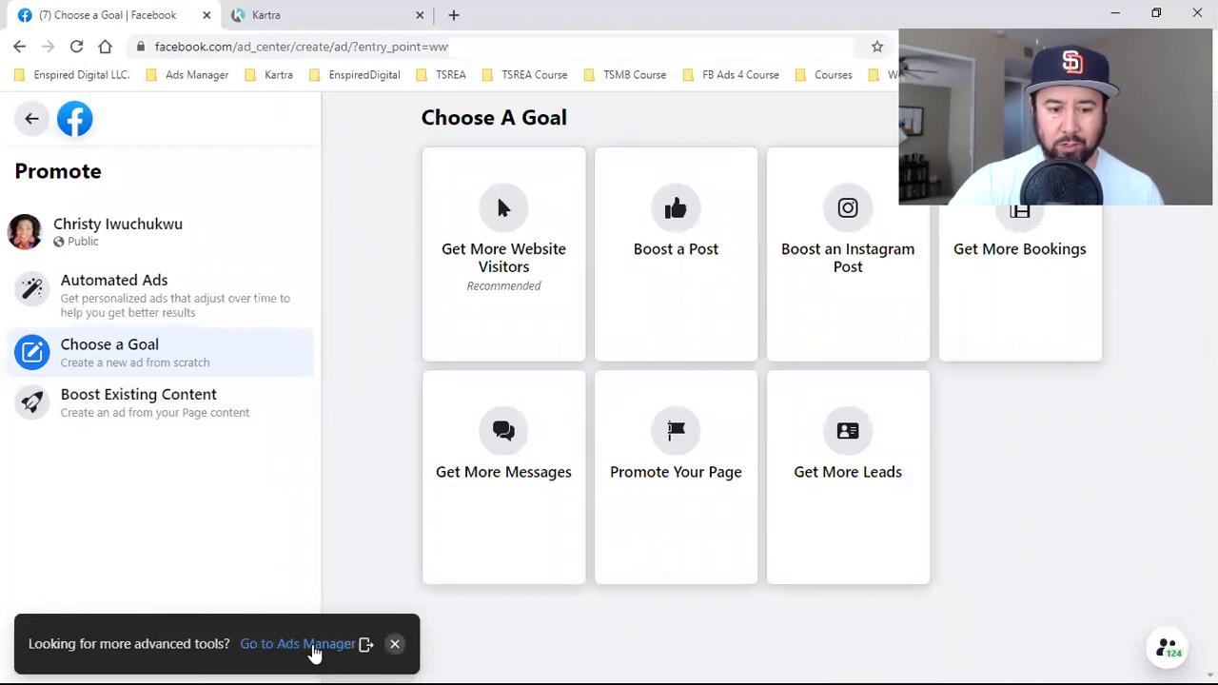
click(302, 644)
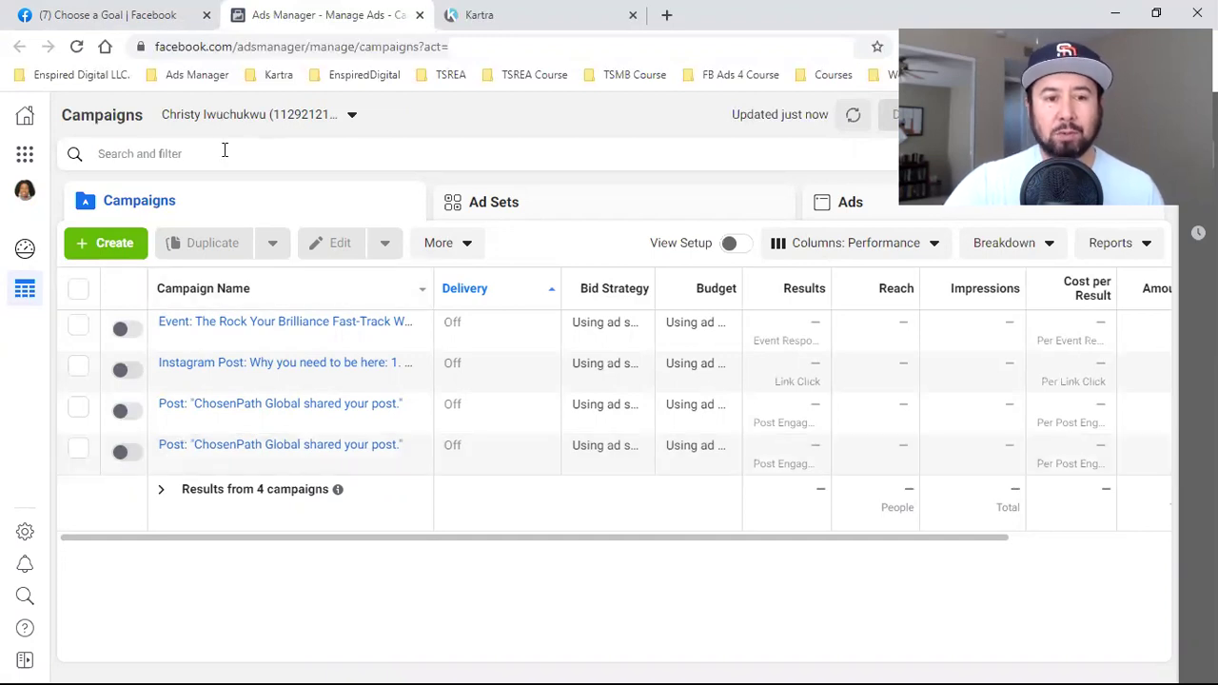
click(269, 118)
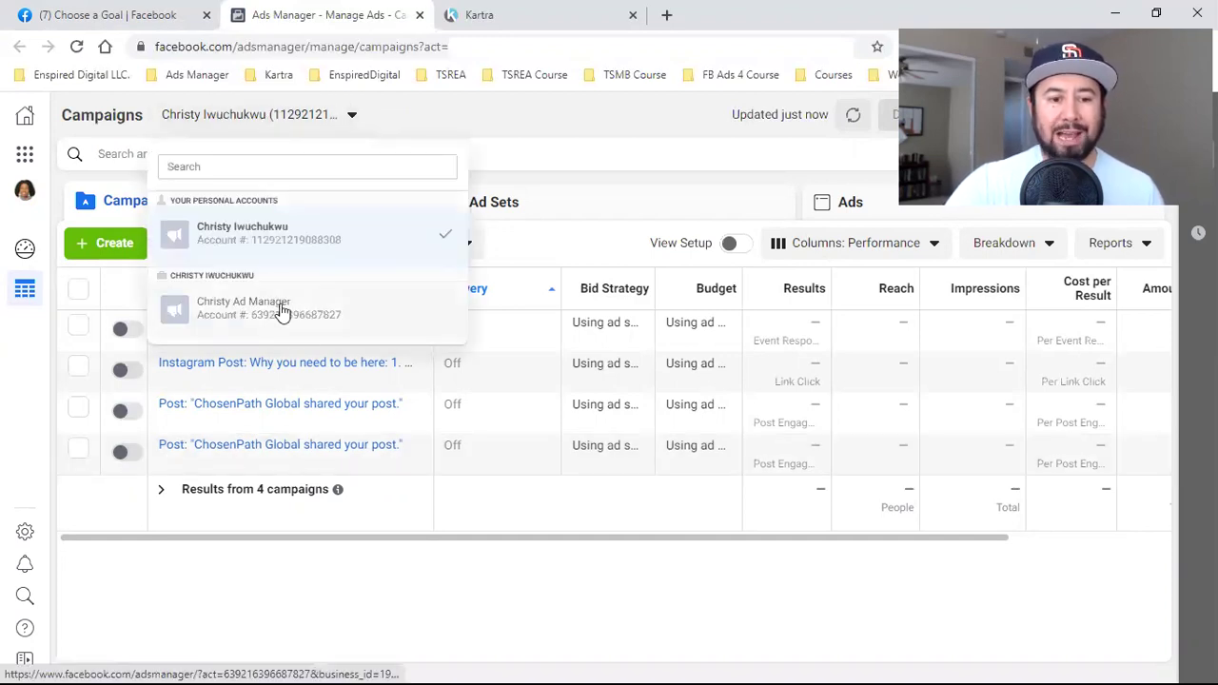
click(244, 305)
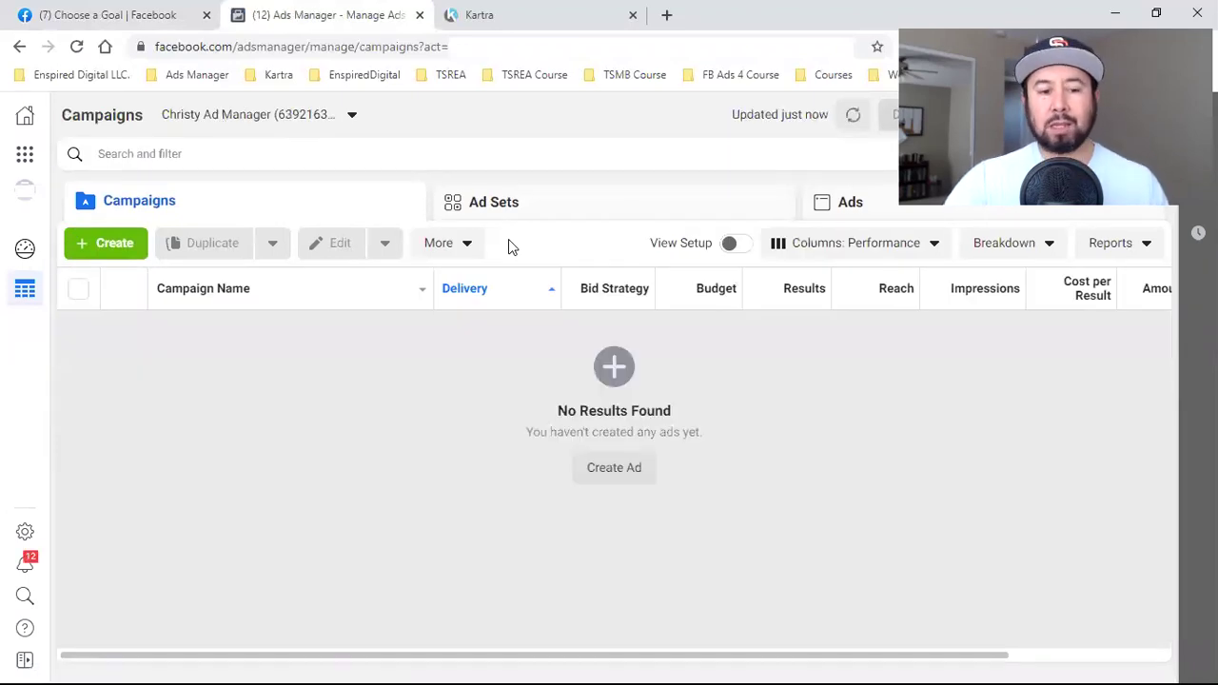
Step: Load the bookmarked open house page from the TSREA folder in a new tab and review its listing details and RSVP link
click(669, 16)
click(434, 80)
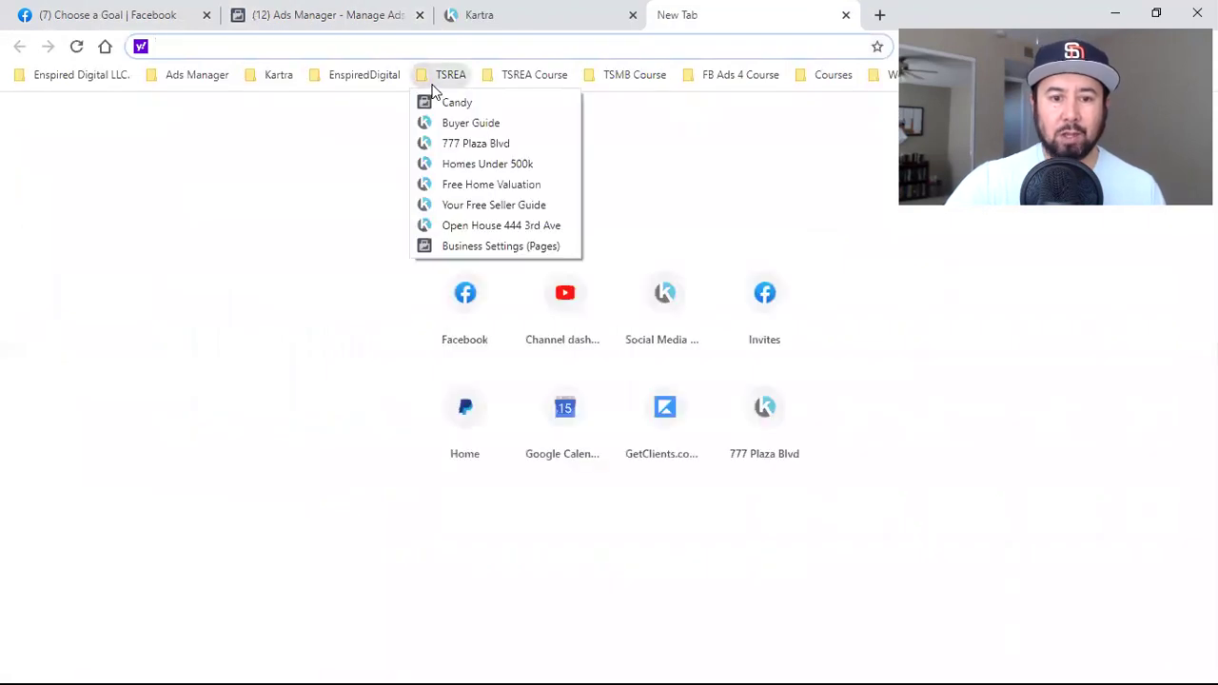
click(472, 225)
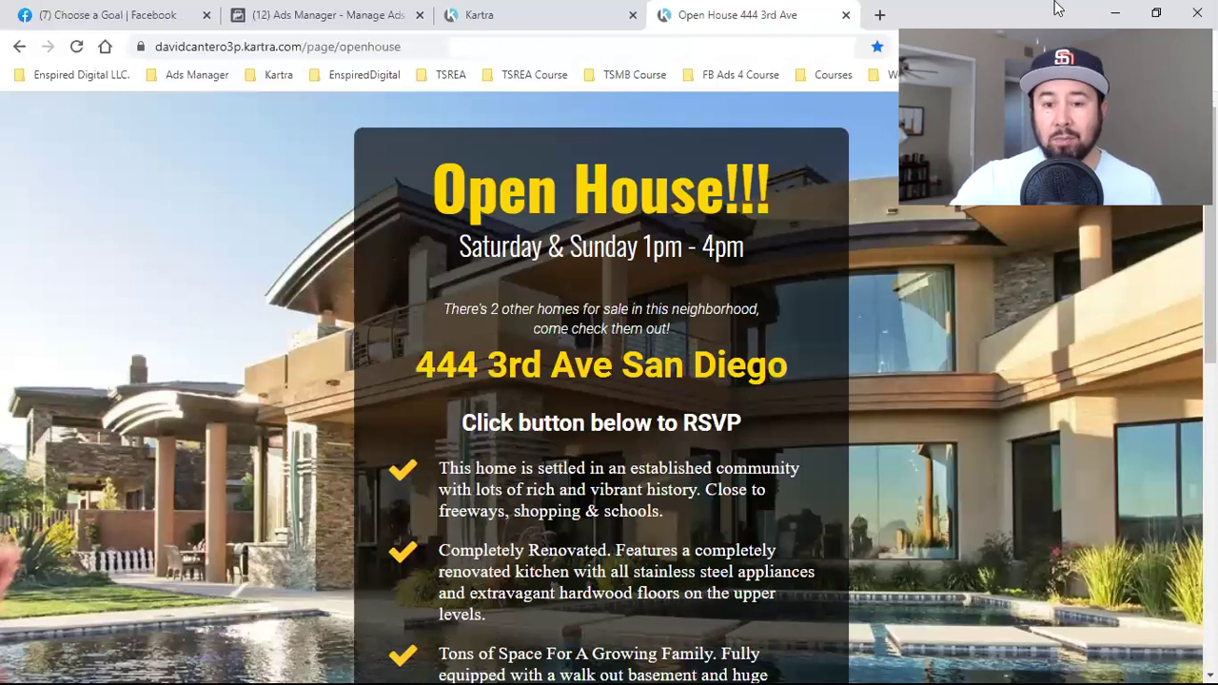
scroll(451, 361, down, 3)
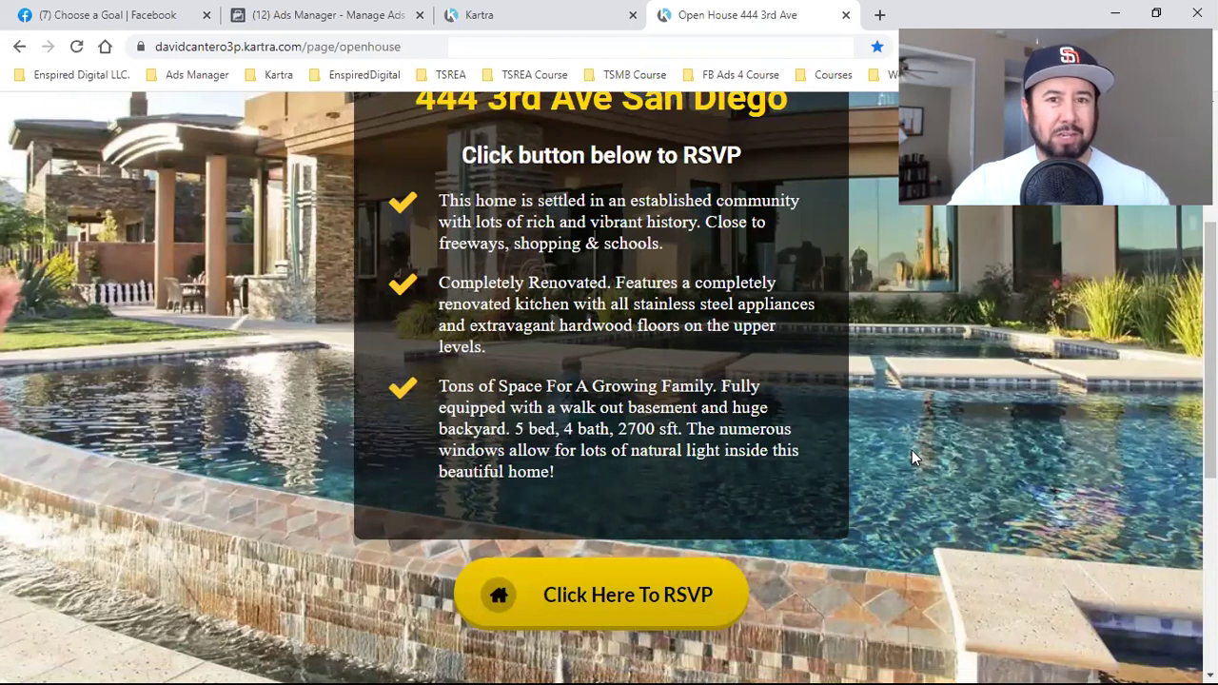
scroll(888, 454, up, 3)
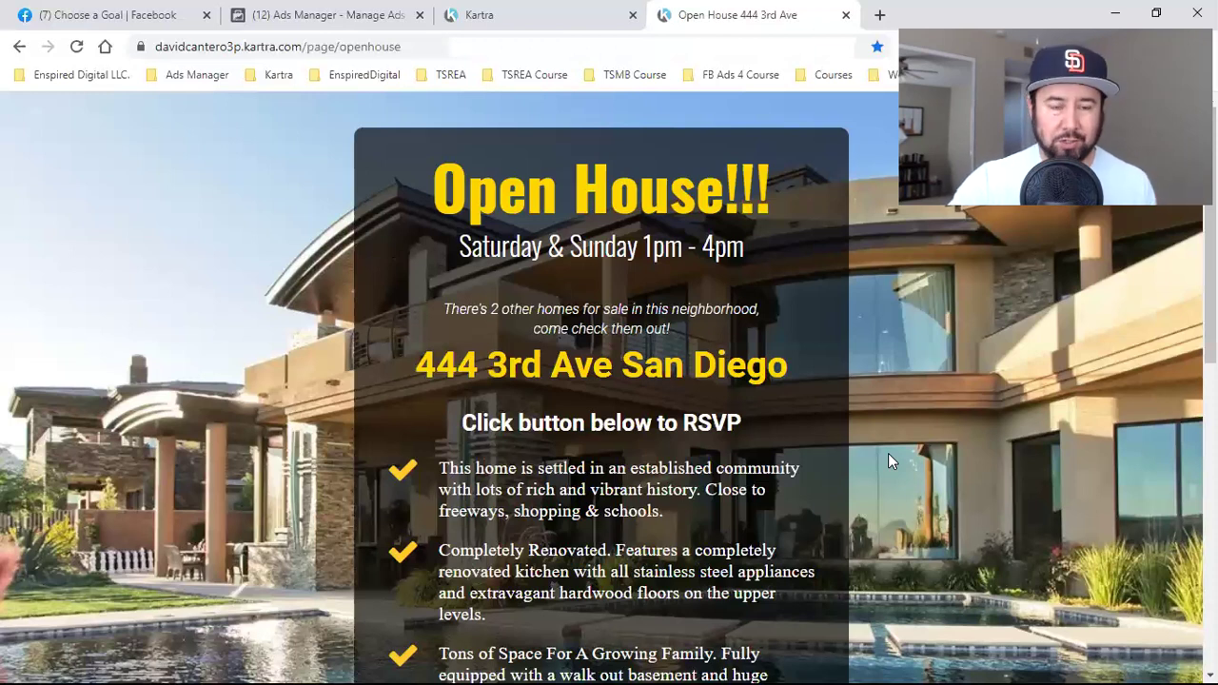
Step: Examine the campaign objectives offered for a new Ads Manager campaign, including Conversions, and close the dialog without choosing one
click(335, 14)
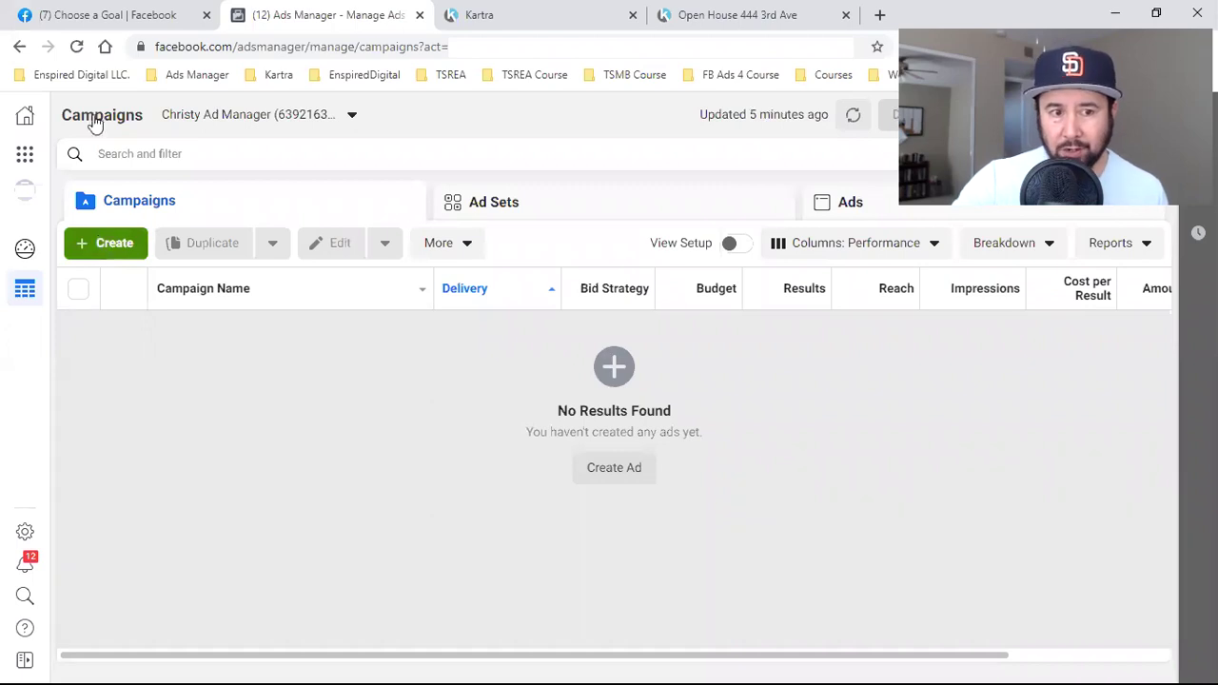
click(100, 15)
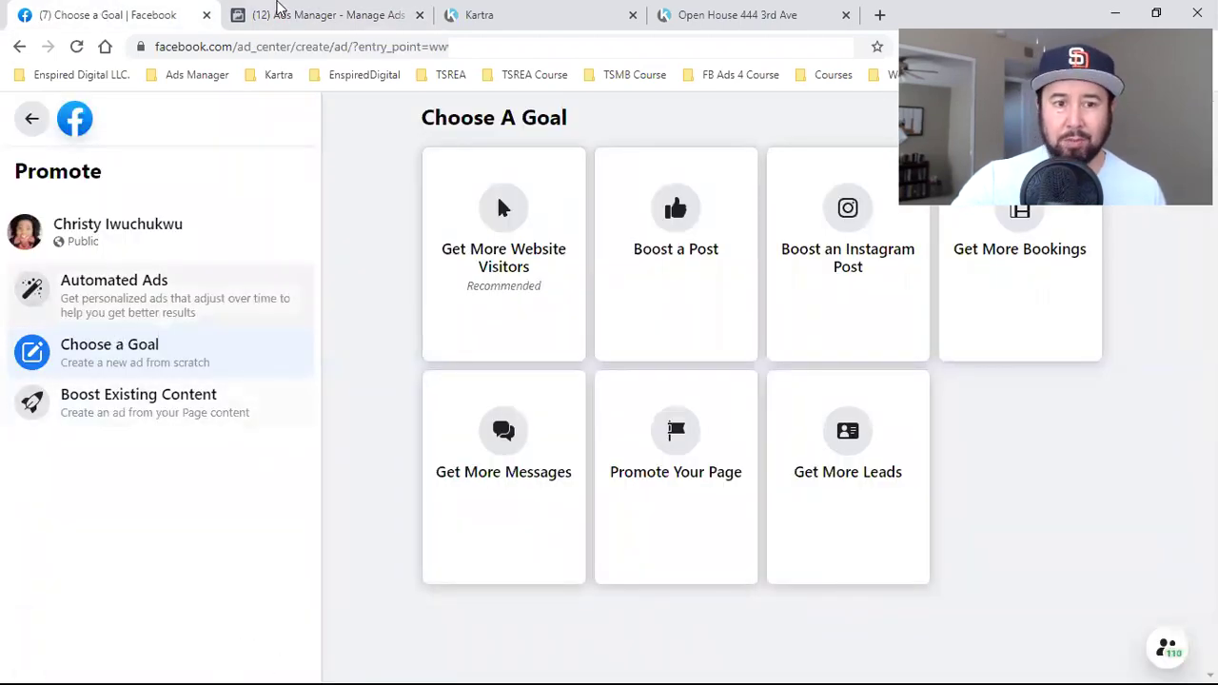
click(290, 12)
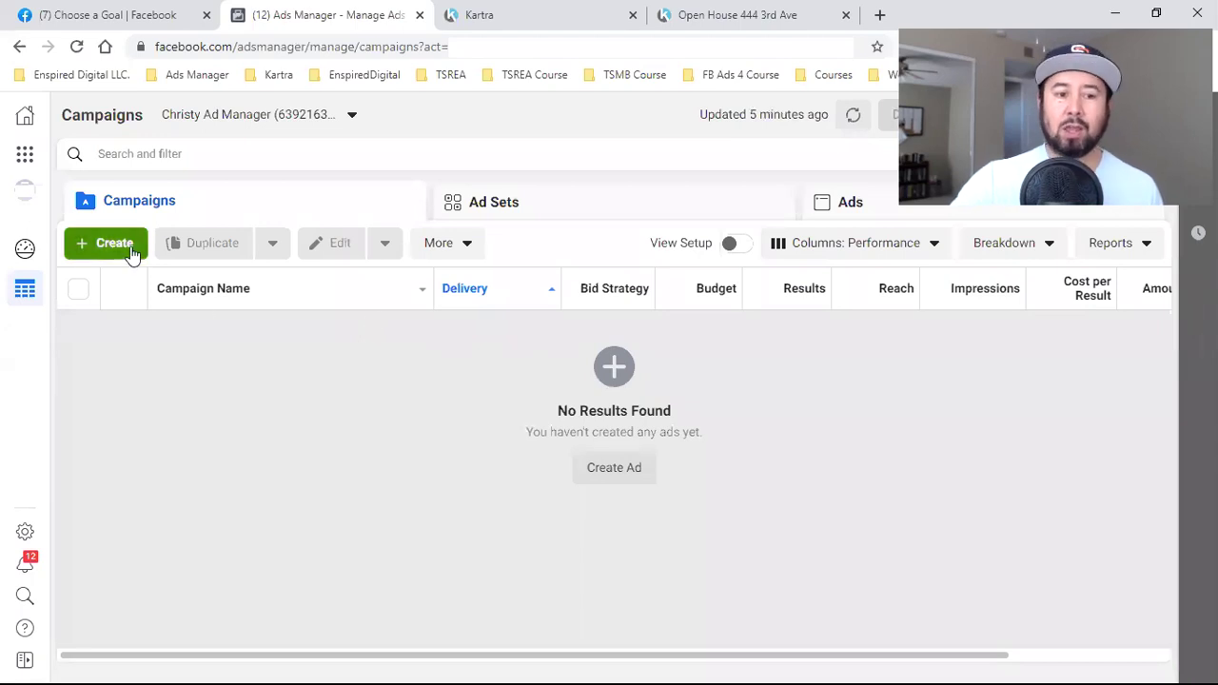
click(132, 249)
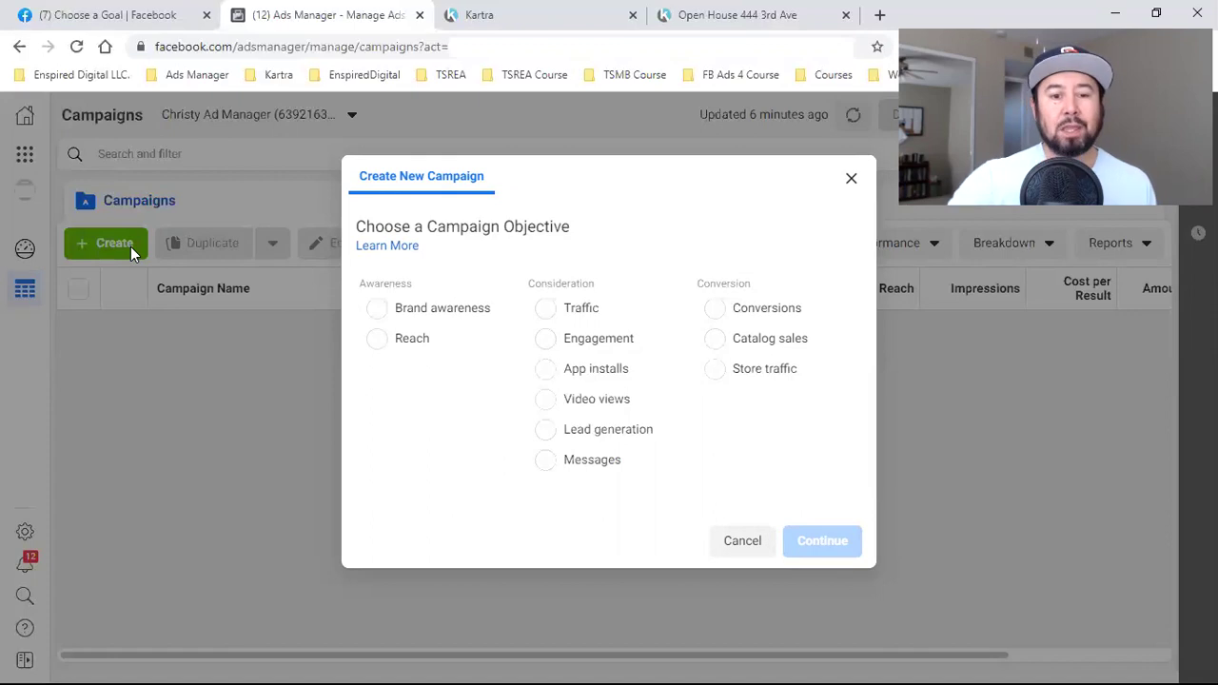
mouse_move(672, 375)
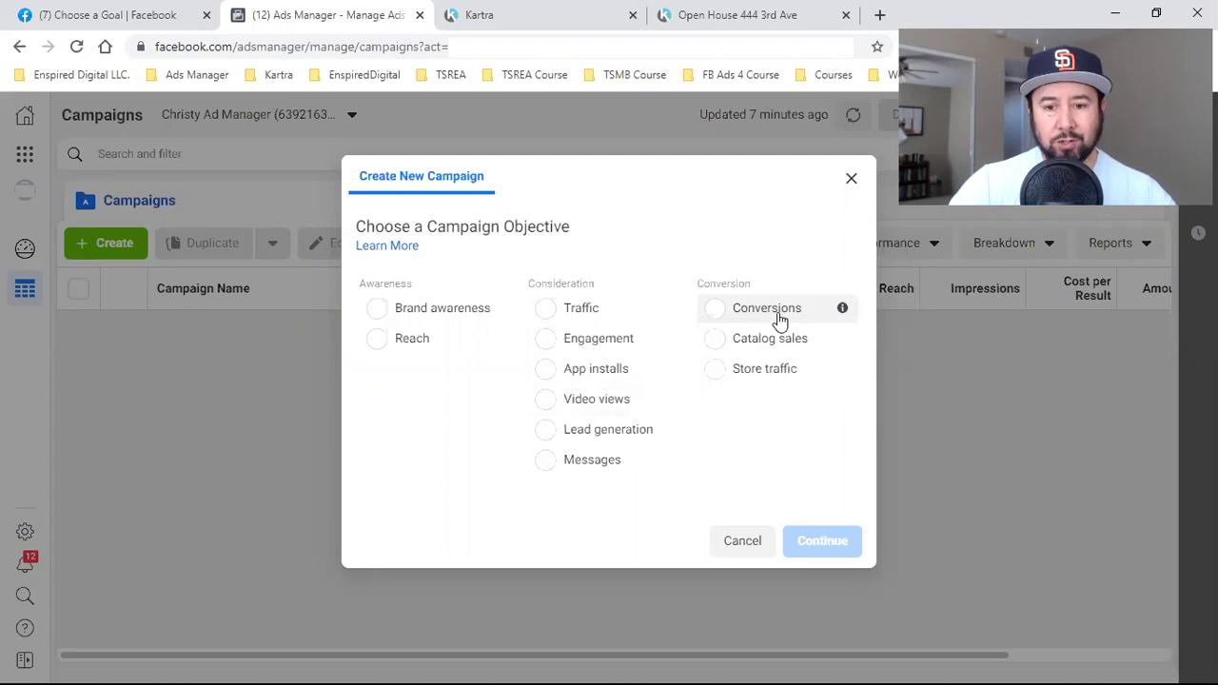
mouse_move(844, 317)
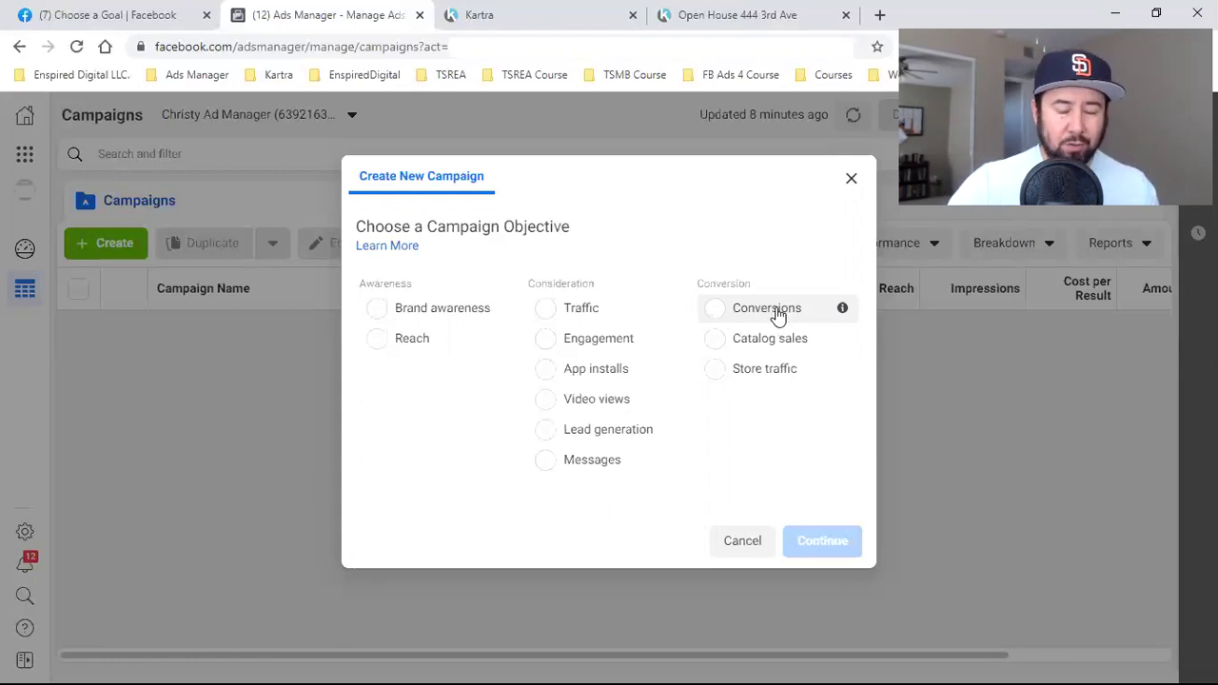
click(854, 180)
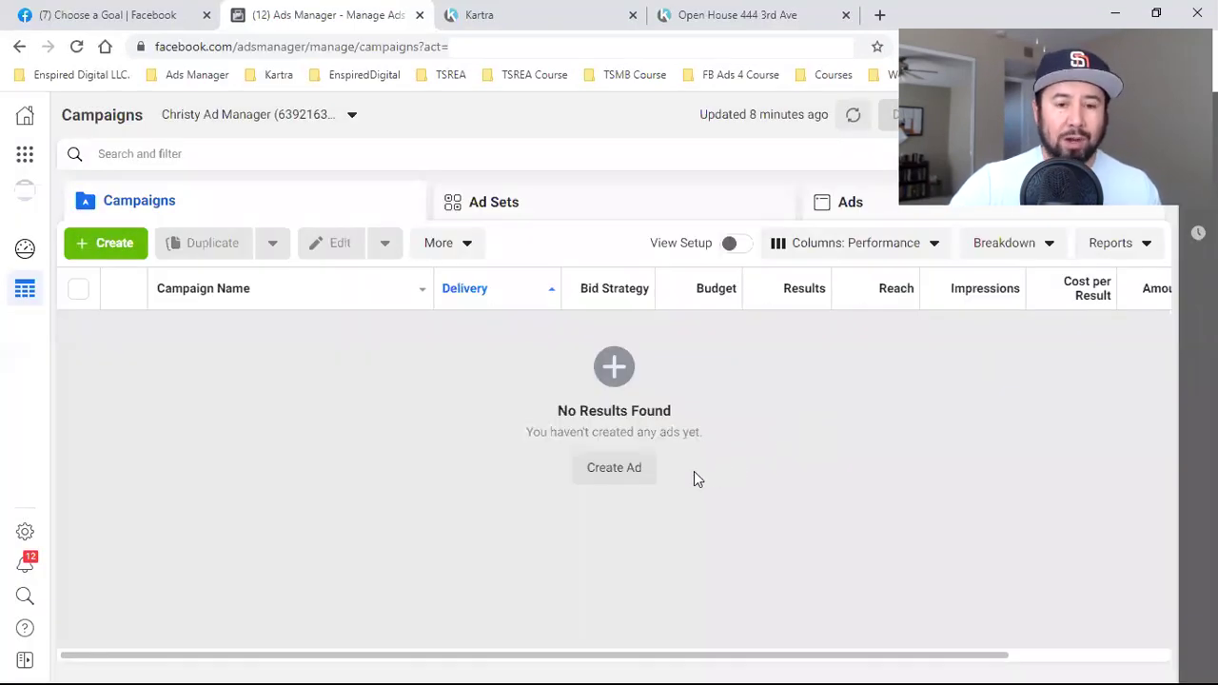
Step: Return to the Facebook home feed, find the sponsored HeyOrca post and examine its layout from the advertiser name to the call to action
click(738, 13)
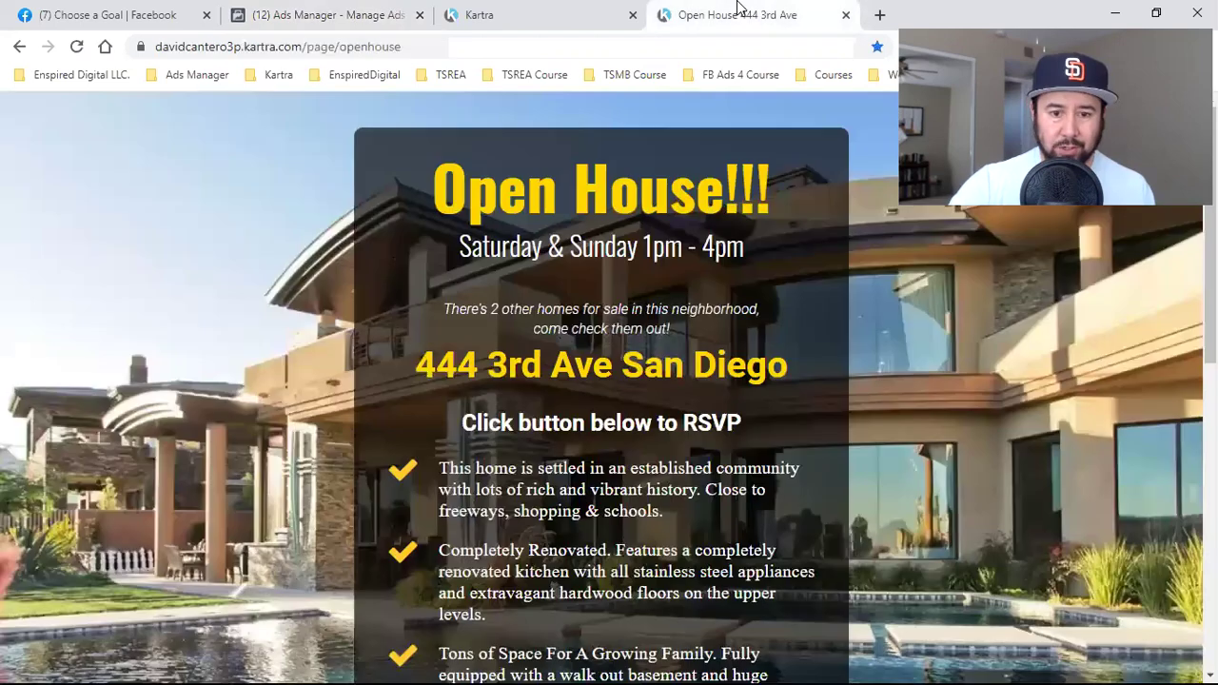
click(114, 13)
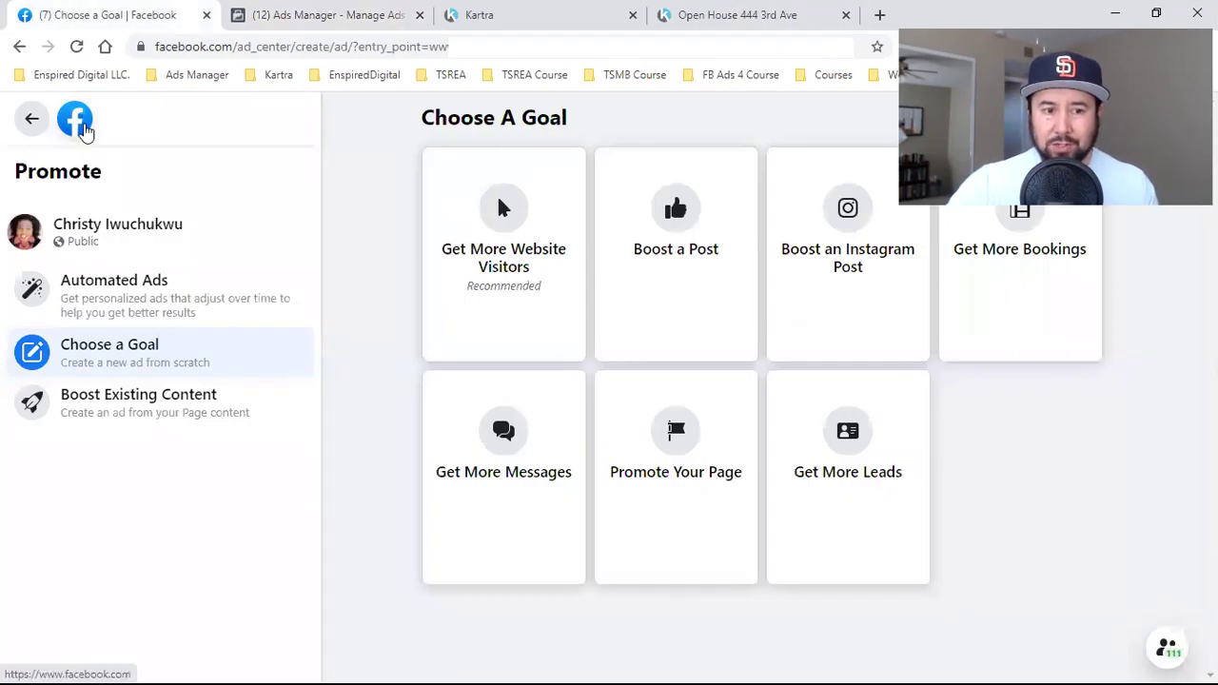
click(546, 330)
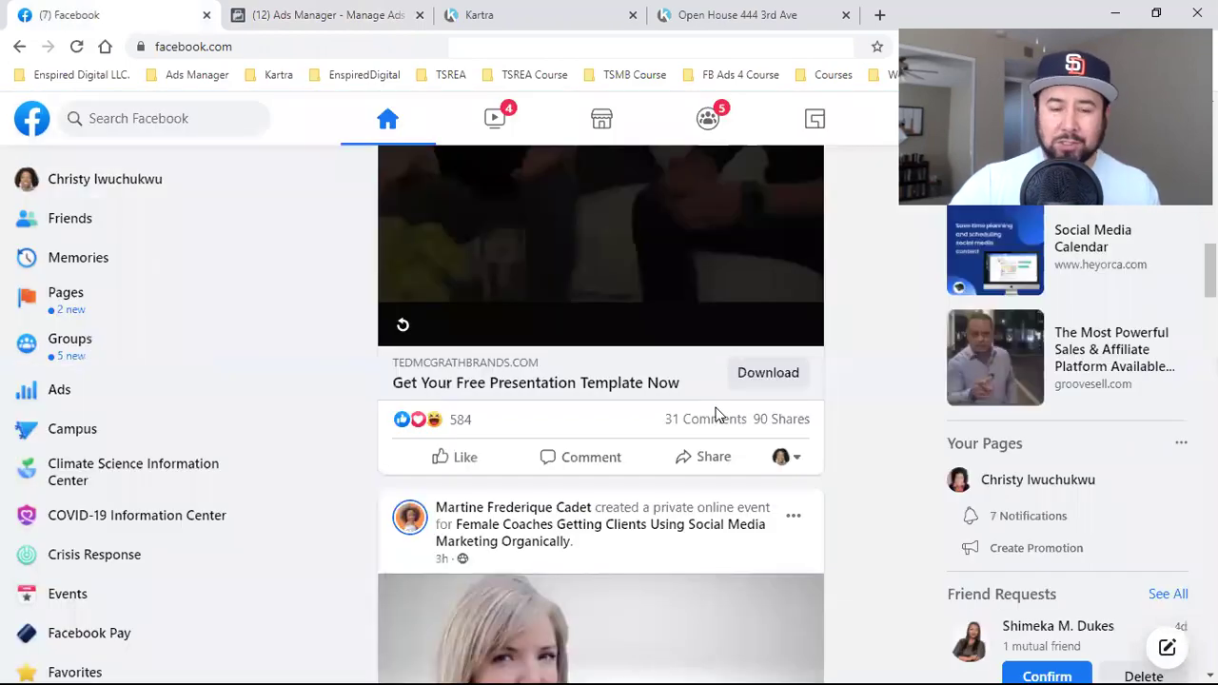
scroll(715, 413, down, 5)
scroll(716, 414, down, 14)
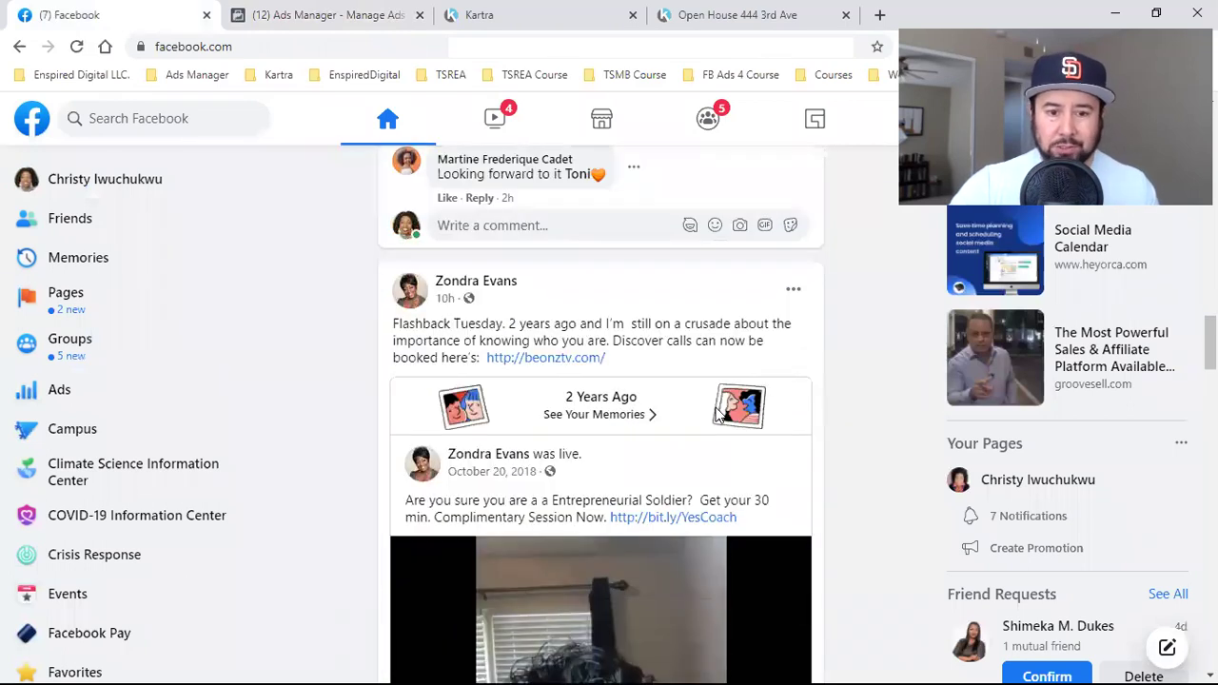
scroll(716, 414, down, 15)
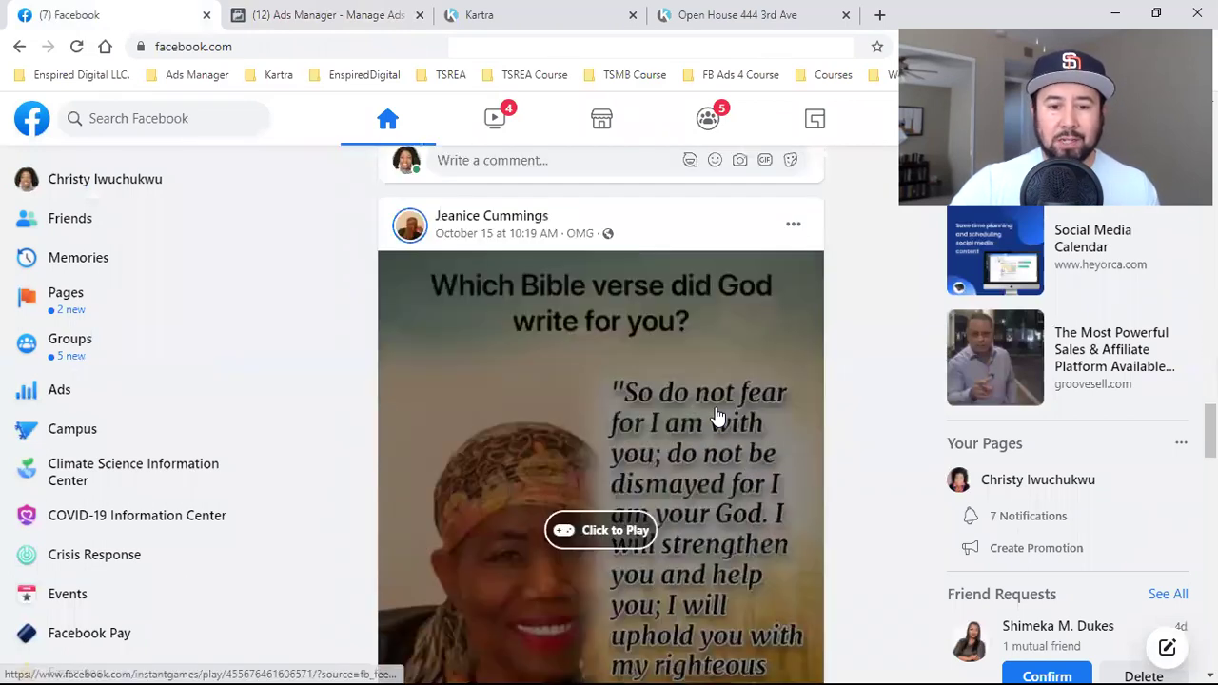
scroll(715, 414, down, 4)
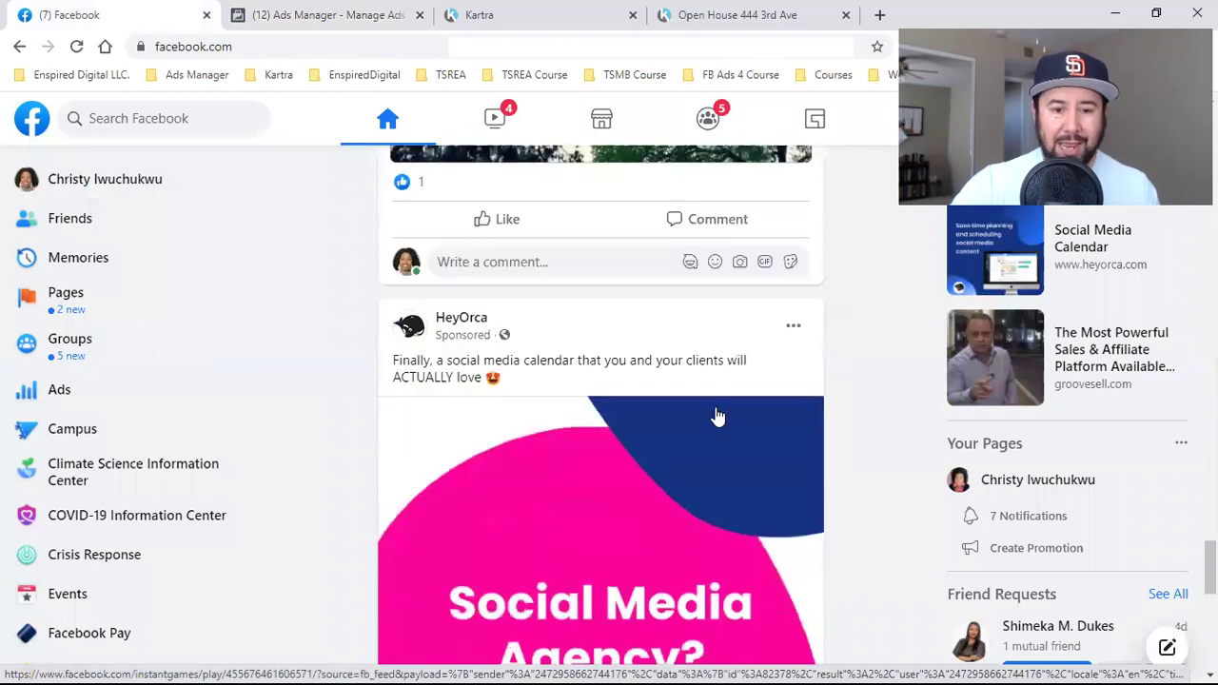
scroll(558, 348, up, 1)
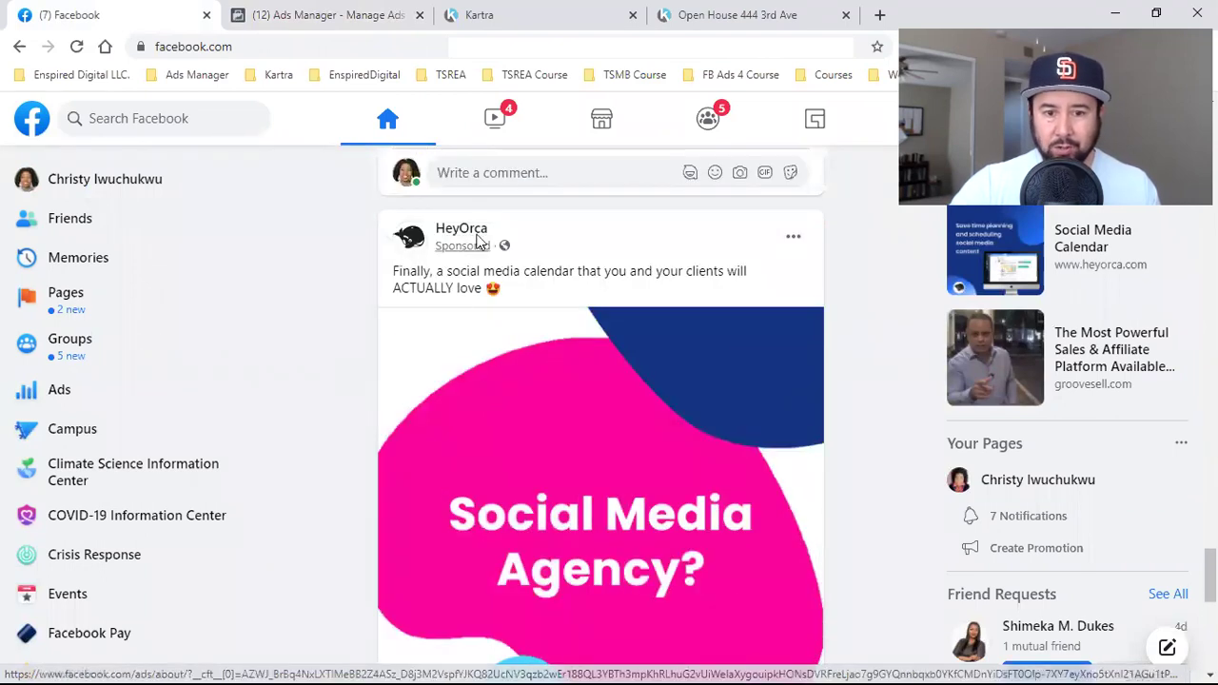
scroll(671, 414, down, 4)
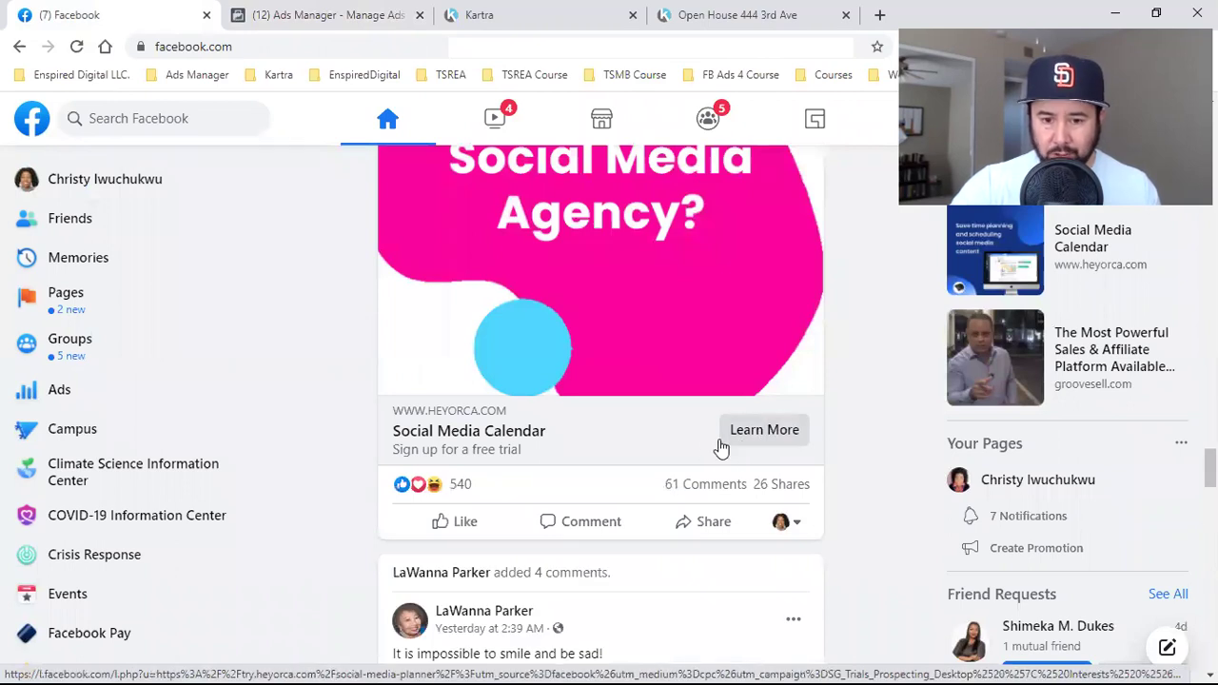
scroll(720, 447, up, 4)
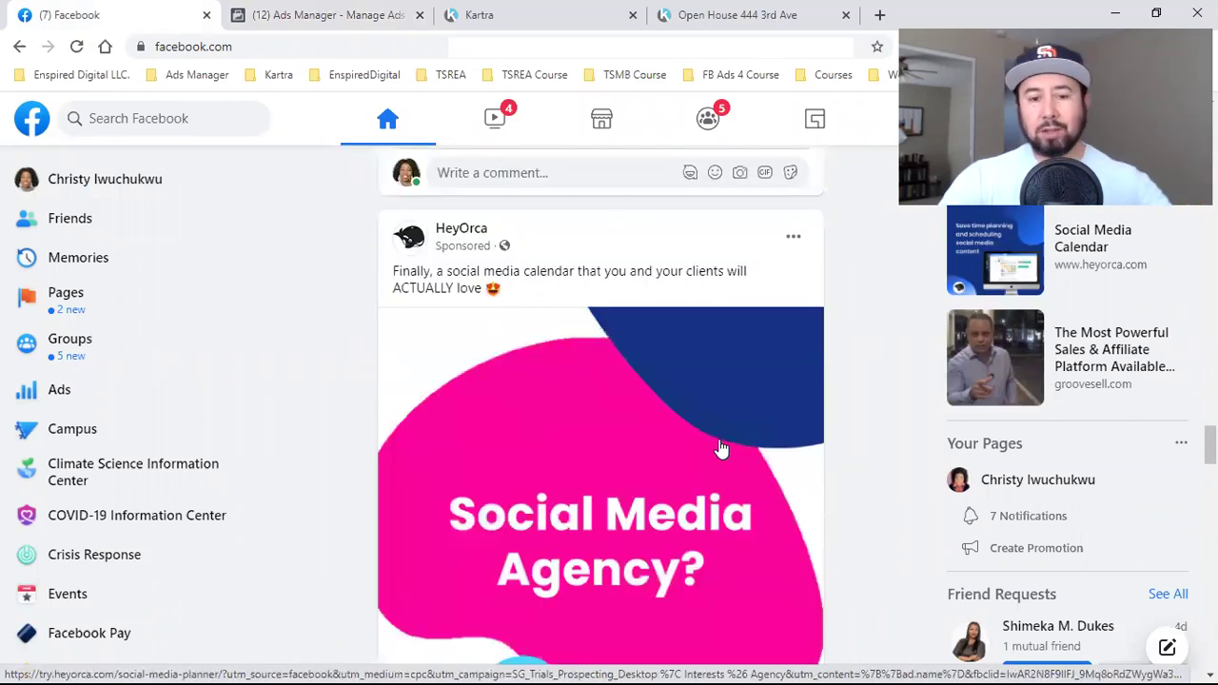
Step: Switch to Ads Manager and start creating a new campaign
click(361, 14)
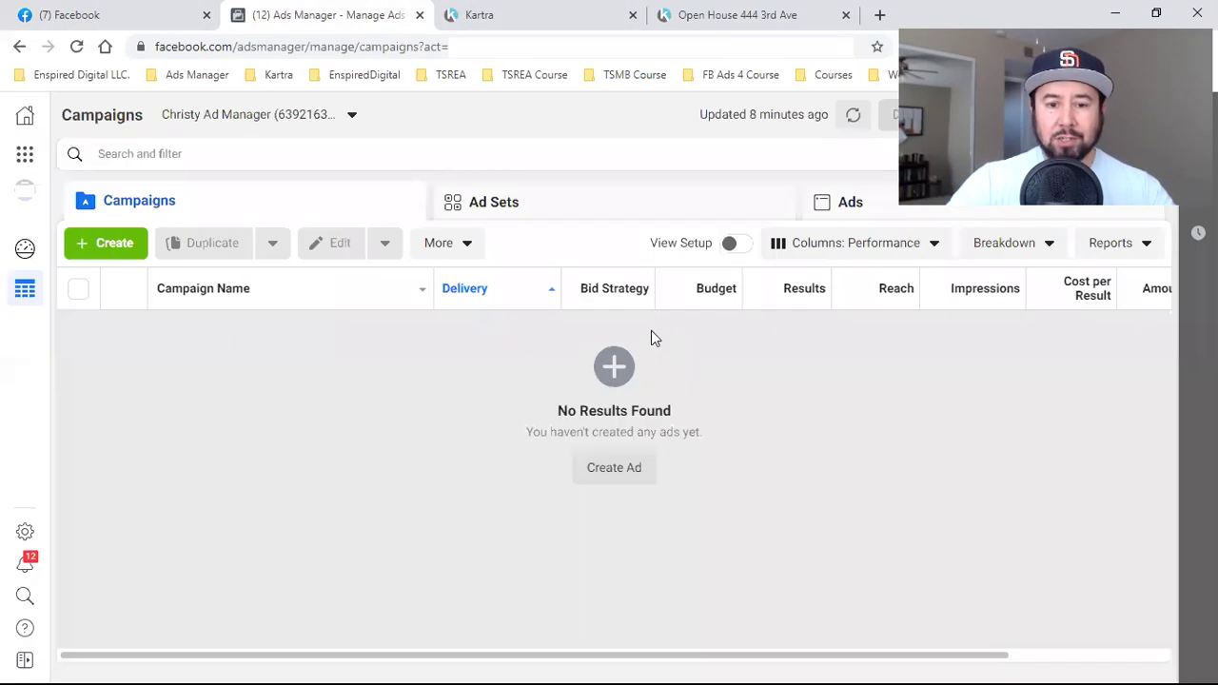
click(99, 246)
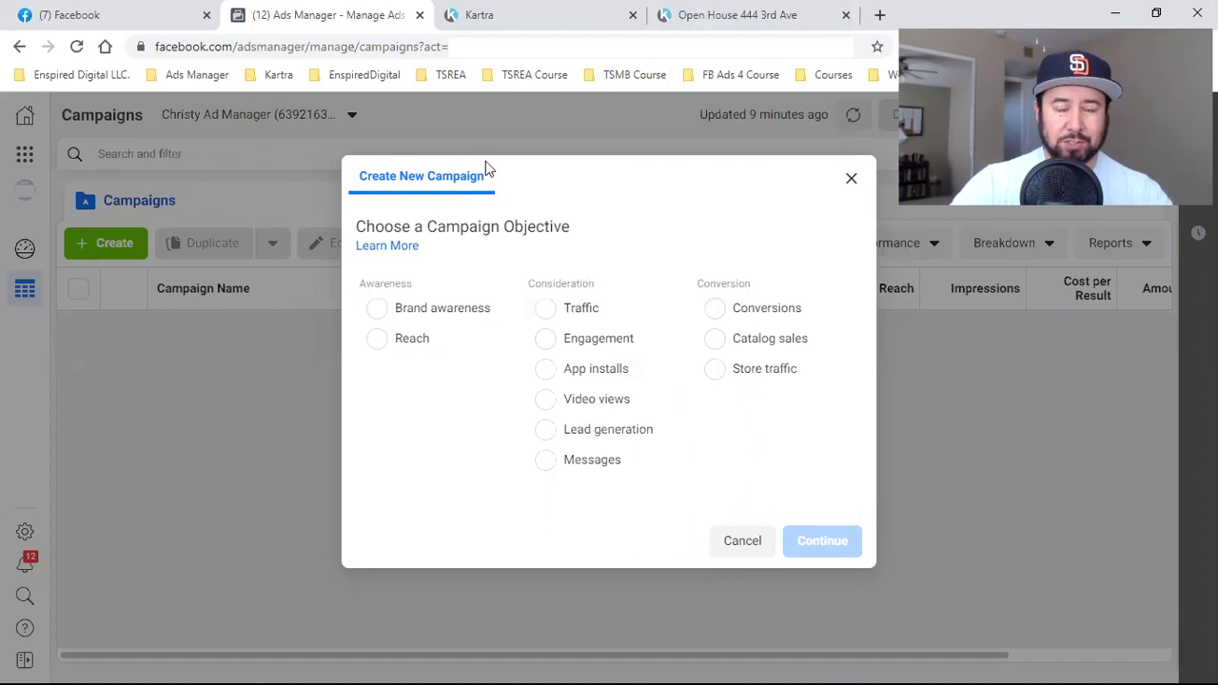
Step: Review the HeyOrca ad's text, image and Learn More link in the Facebook feed
click(103, 11)
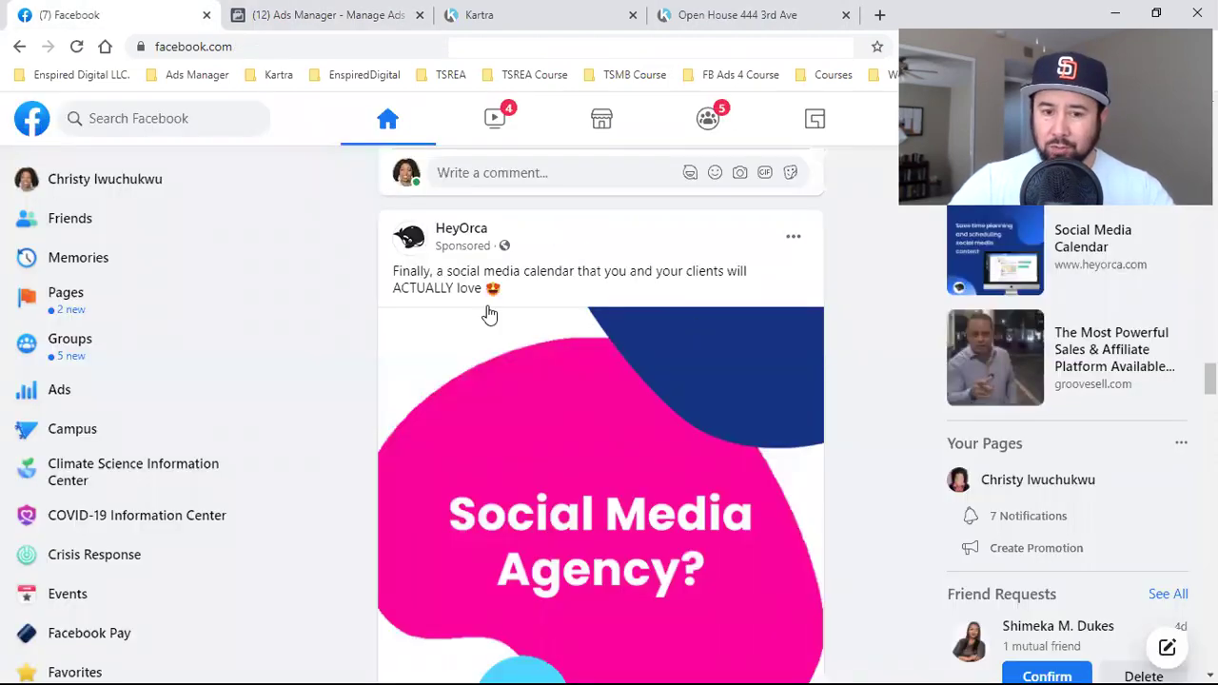
scroll(487, 315, down, 1)
scroll(653, 356, up, 1)
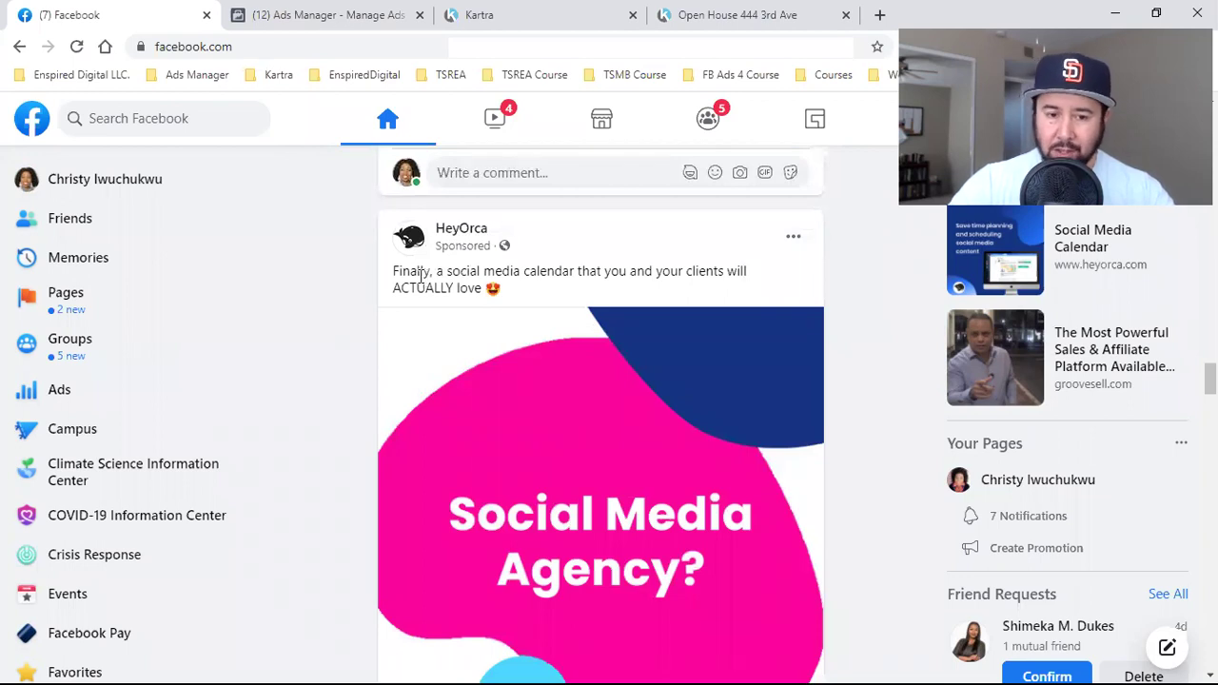
drag(422, 274, 514, 293)
scroll(647, 400, down, 3)
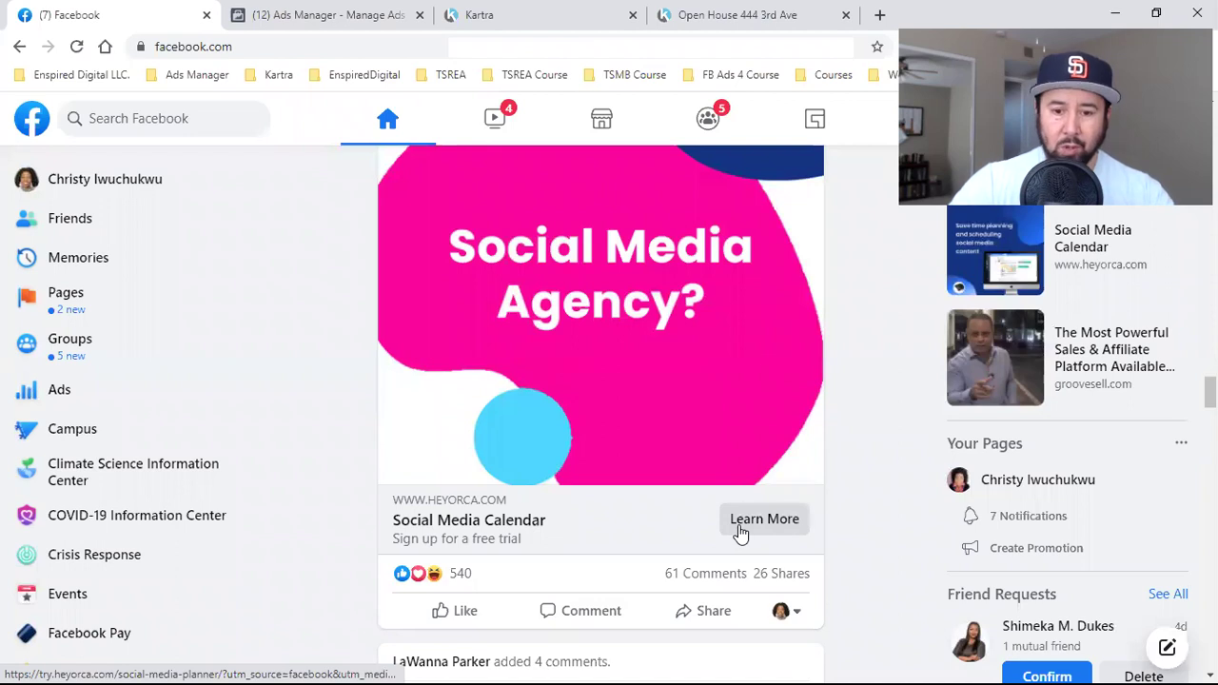
Step: Compare the HeyOrca ad with the open house landing page, reading the page down to its RSVP link
click(740, 13)
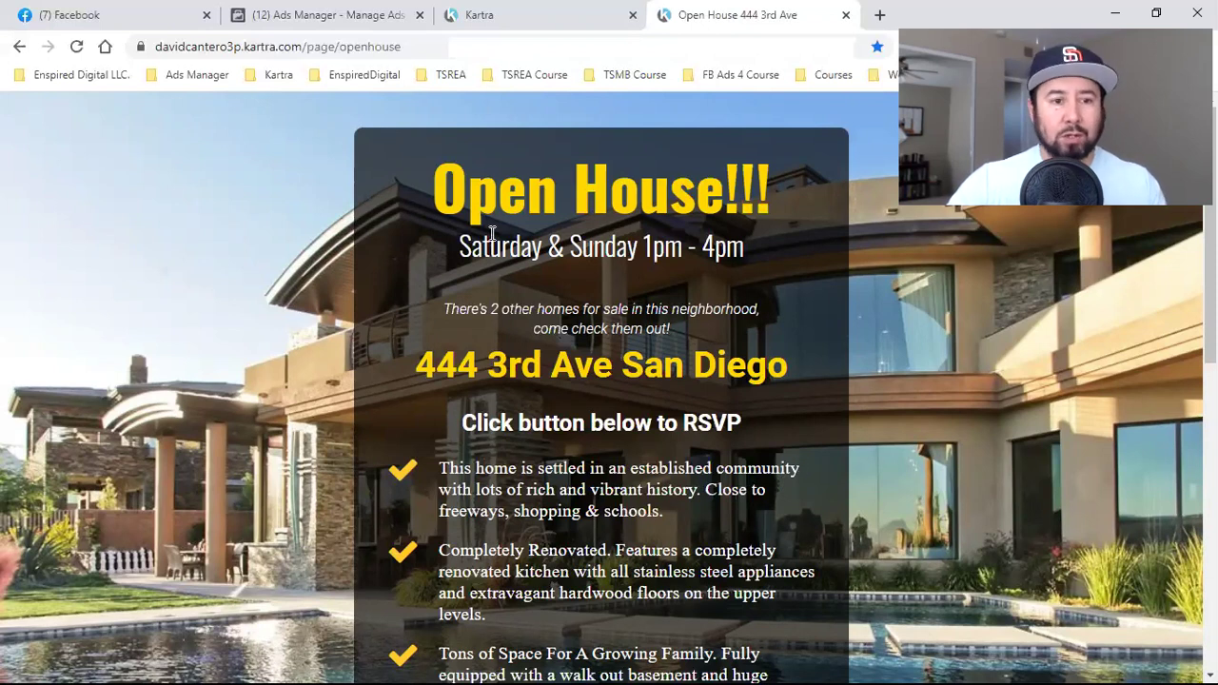
click(59, 10)
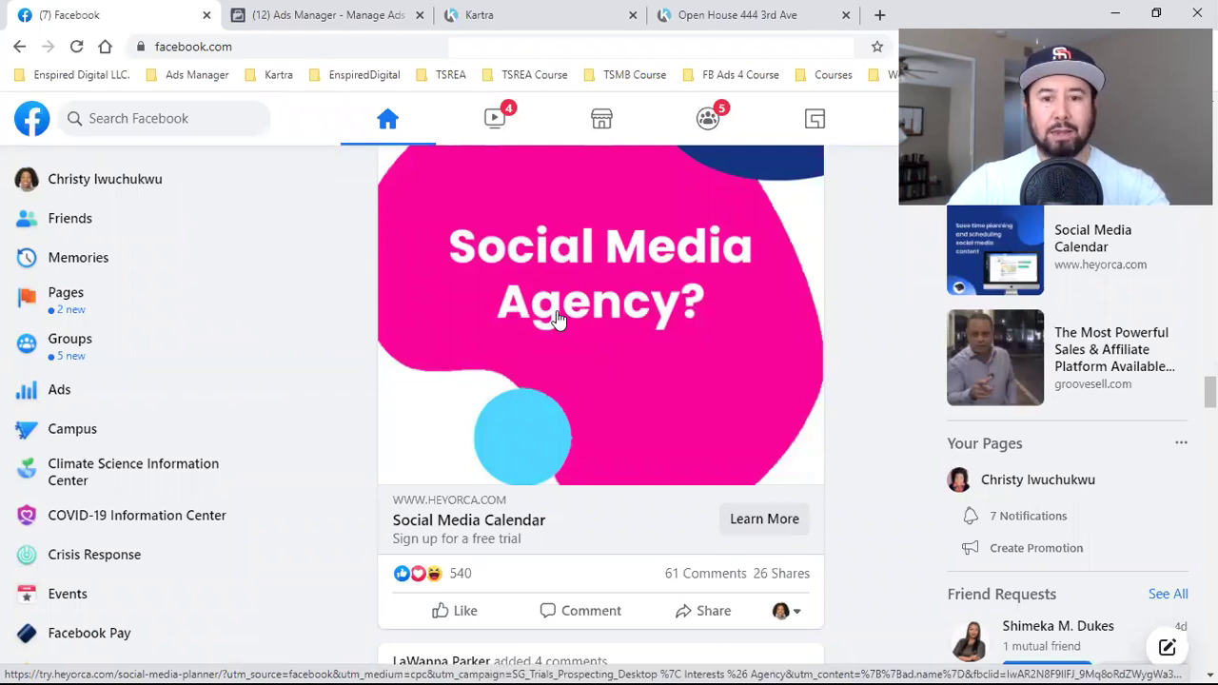
click(693, 17)
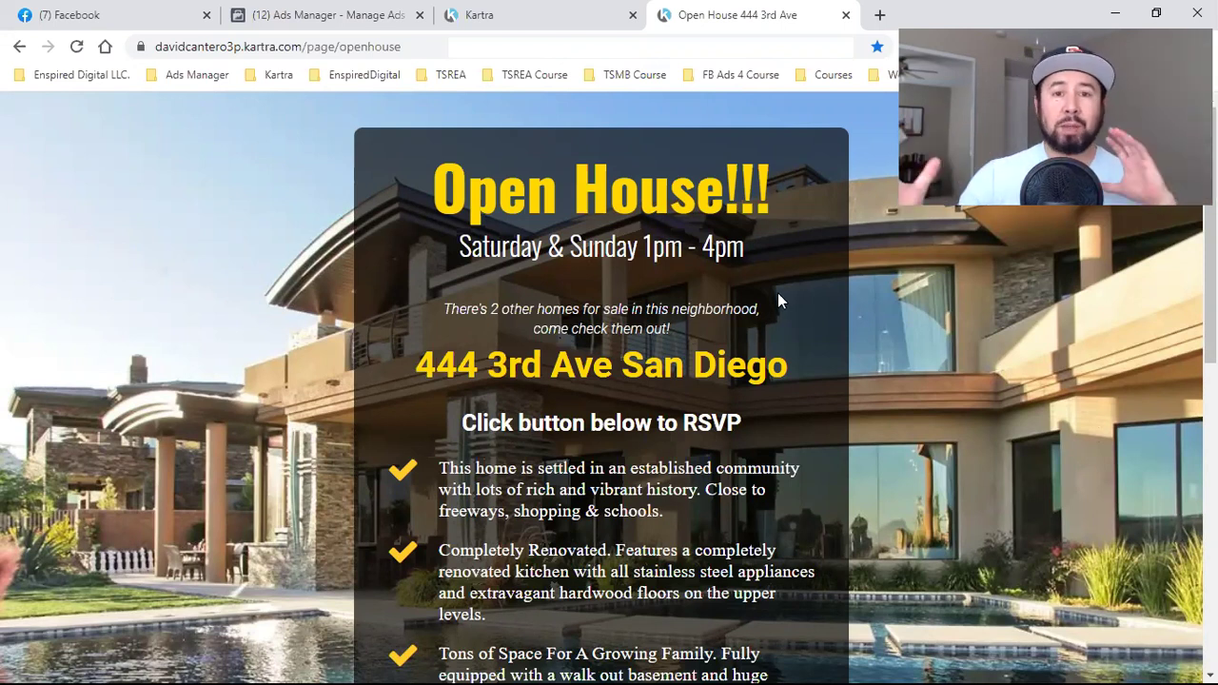
scroll(778, 294, down, 3)
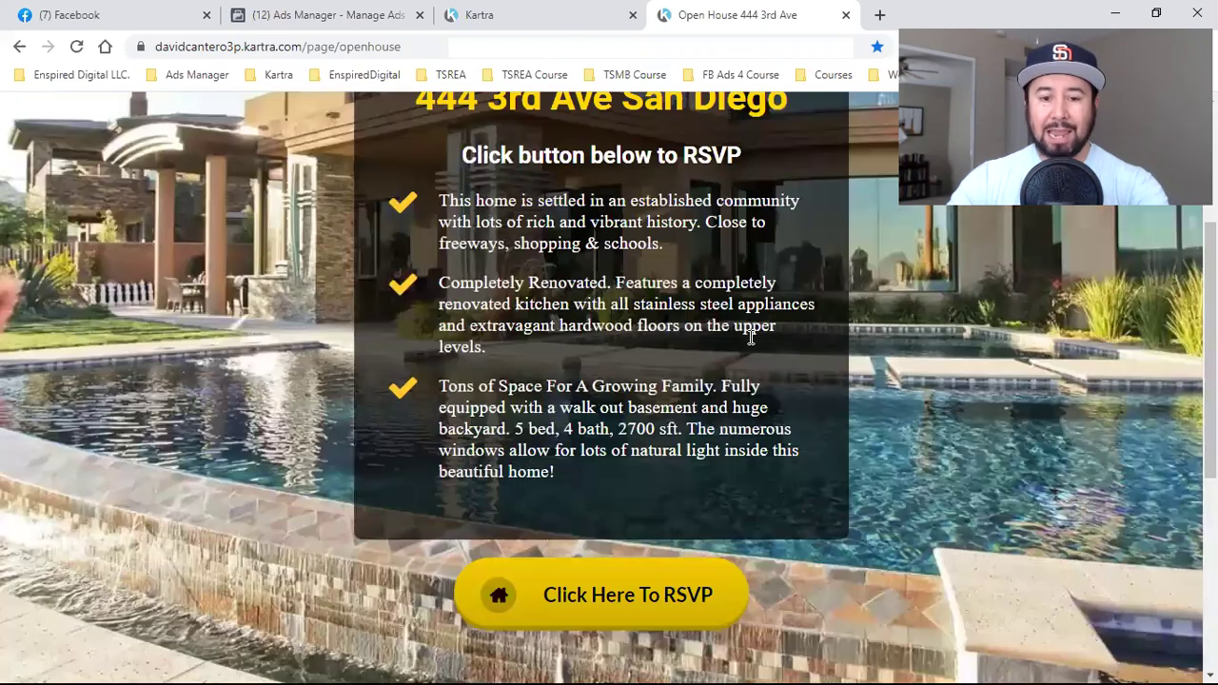
Step: Submit the open house RSVP form with the name and an altered email address, and highlight the thank-you page's web address
click(553, 588)
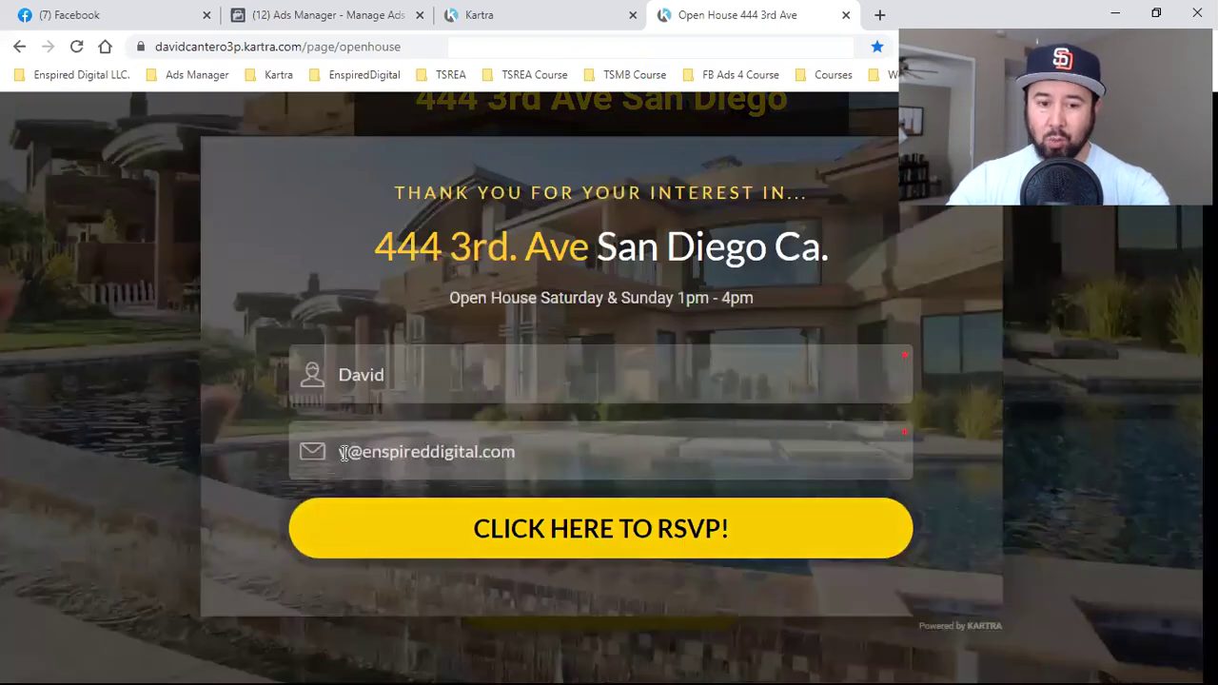
click(346, 451)
text(ddd)
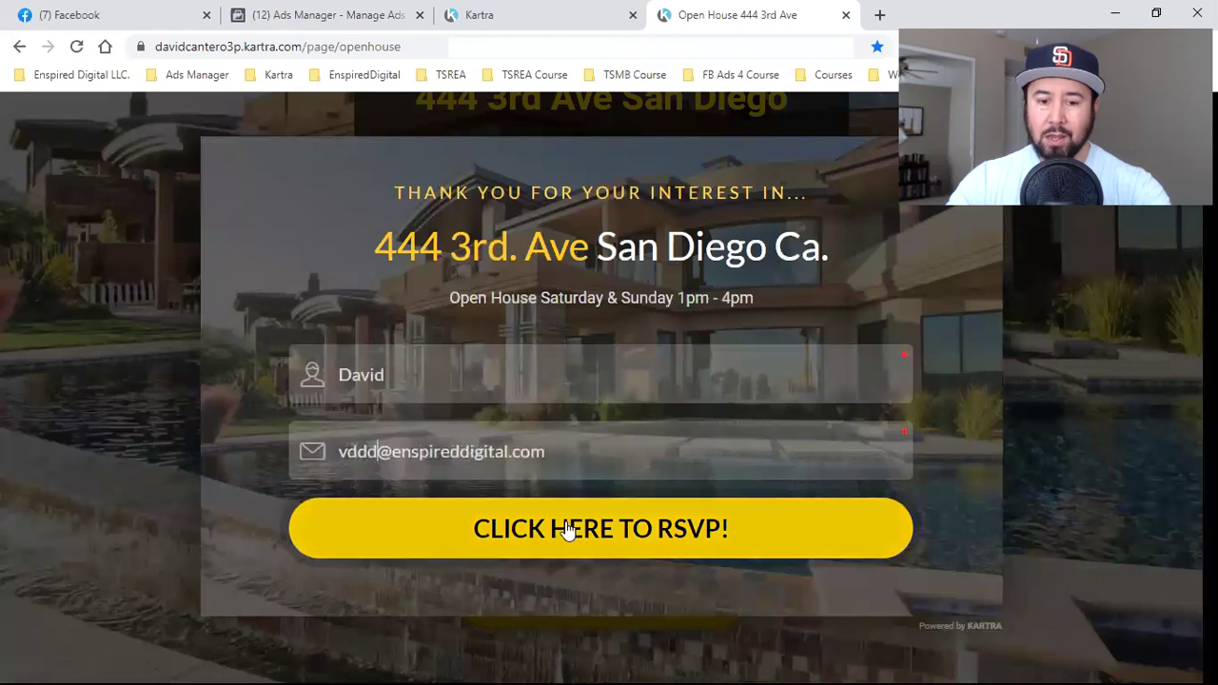
click(566, 526)
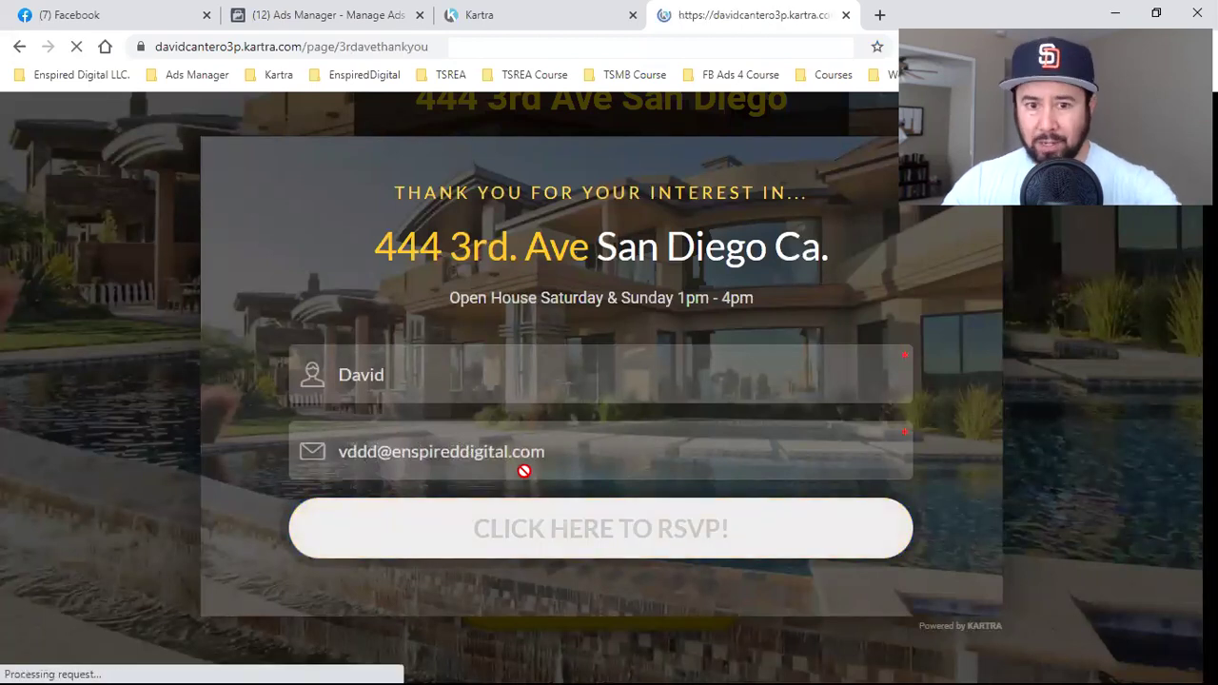
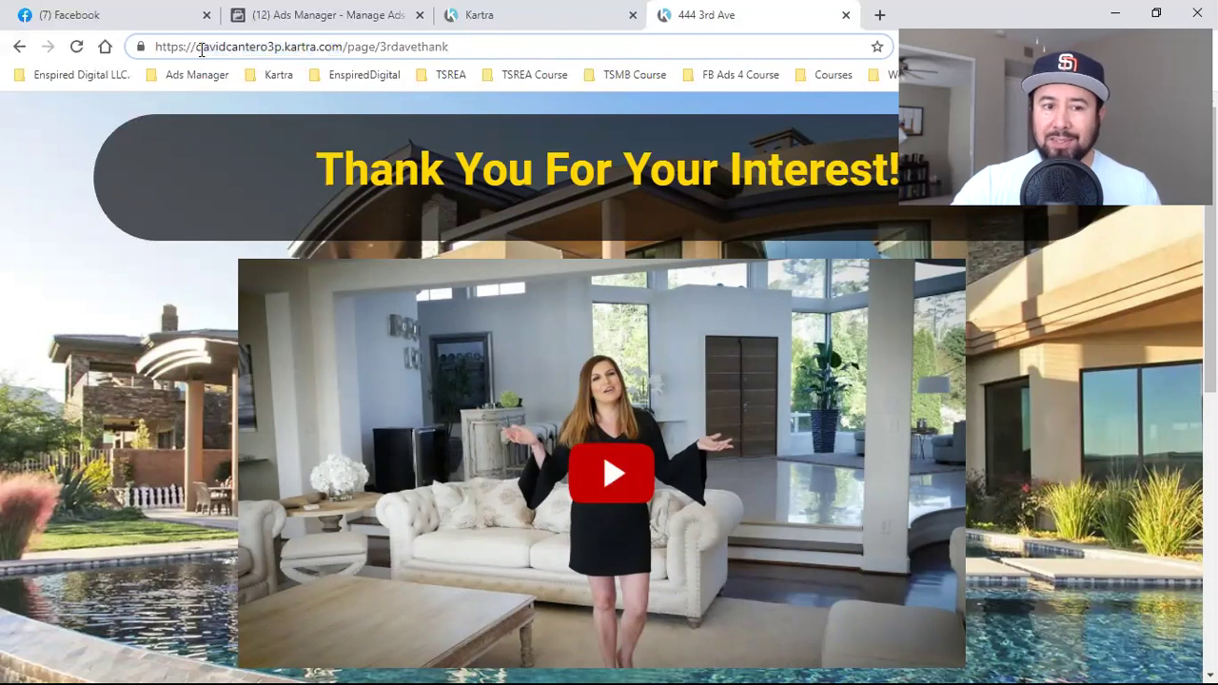
shift+click(627, 53)
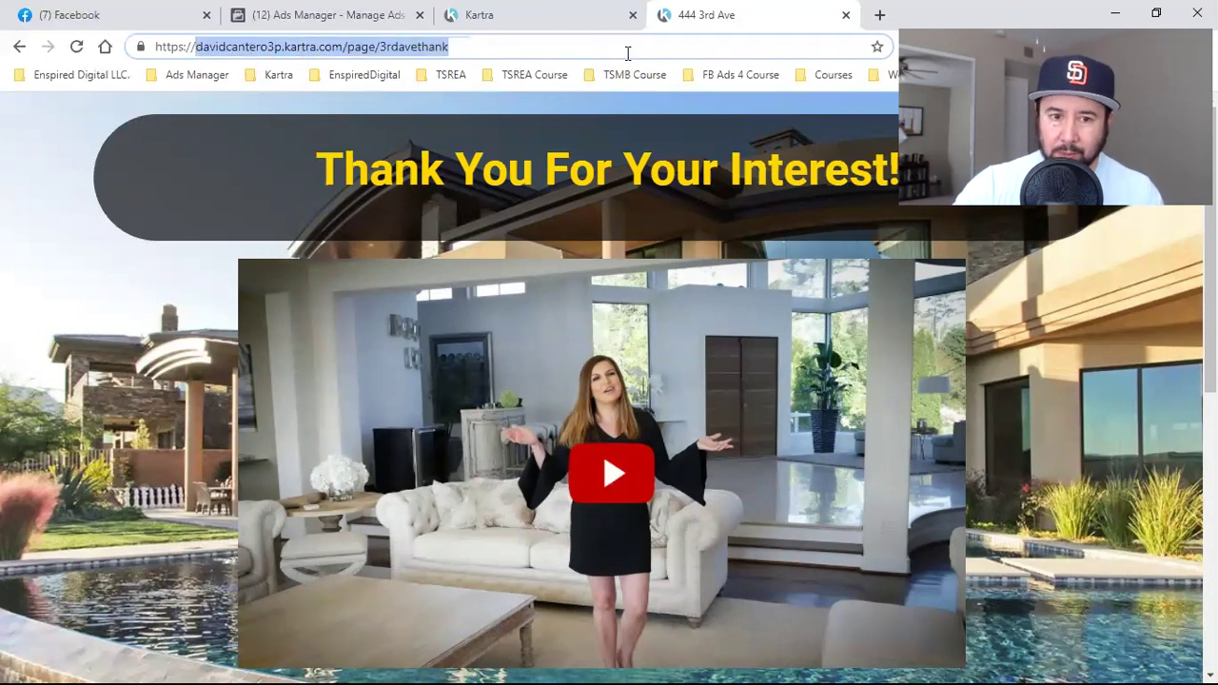
Step: Switch to the Kartra page list, load the remaining pages and locate the "WCA Top 10 Mistakes TY" page
click(465, 13)
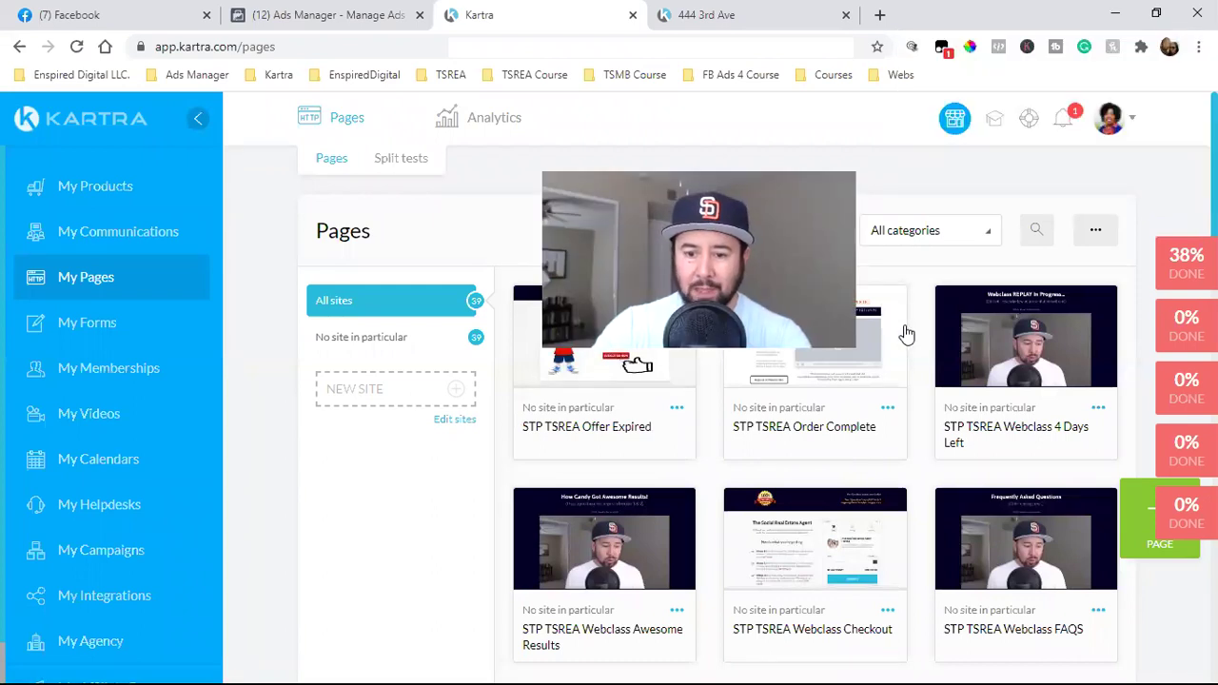
scroll(894, 319, down, 5)
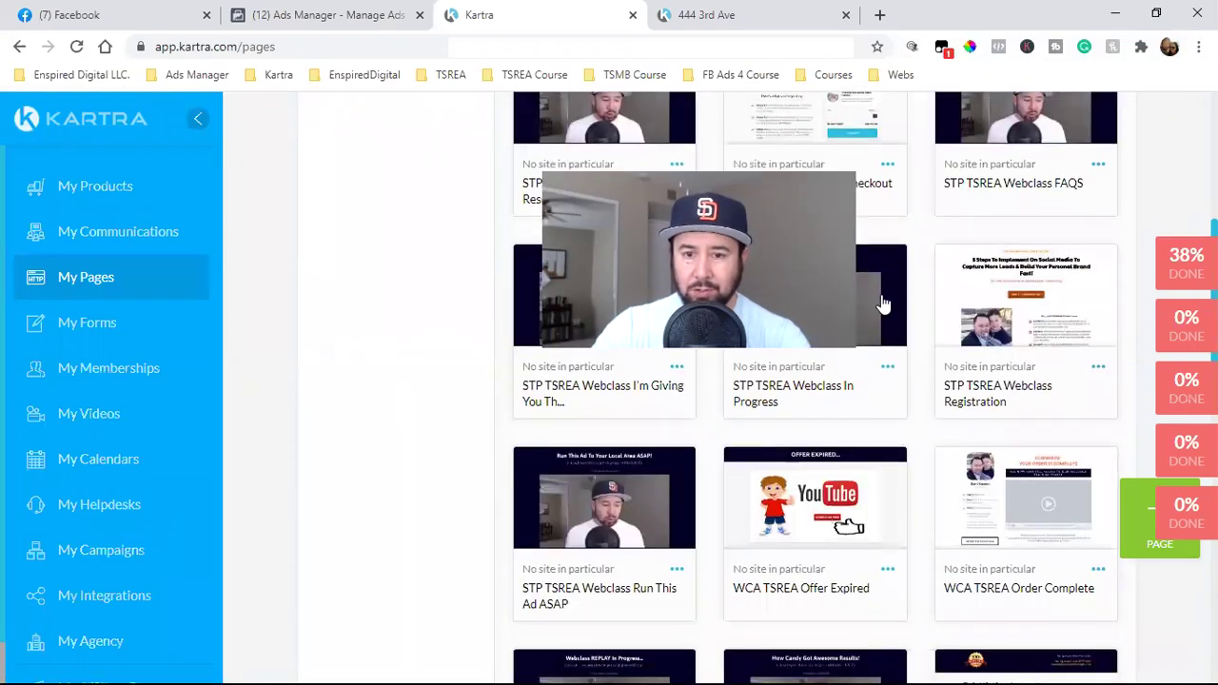
scroll(926, 318, down, 6)
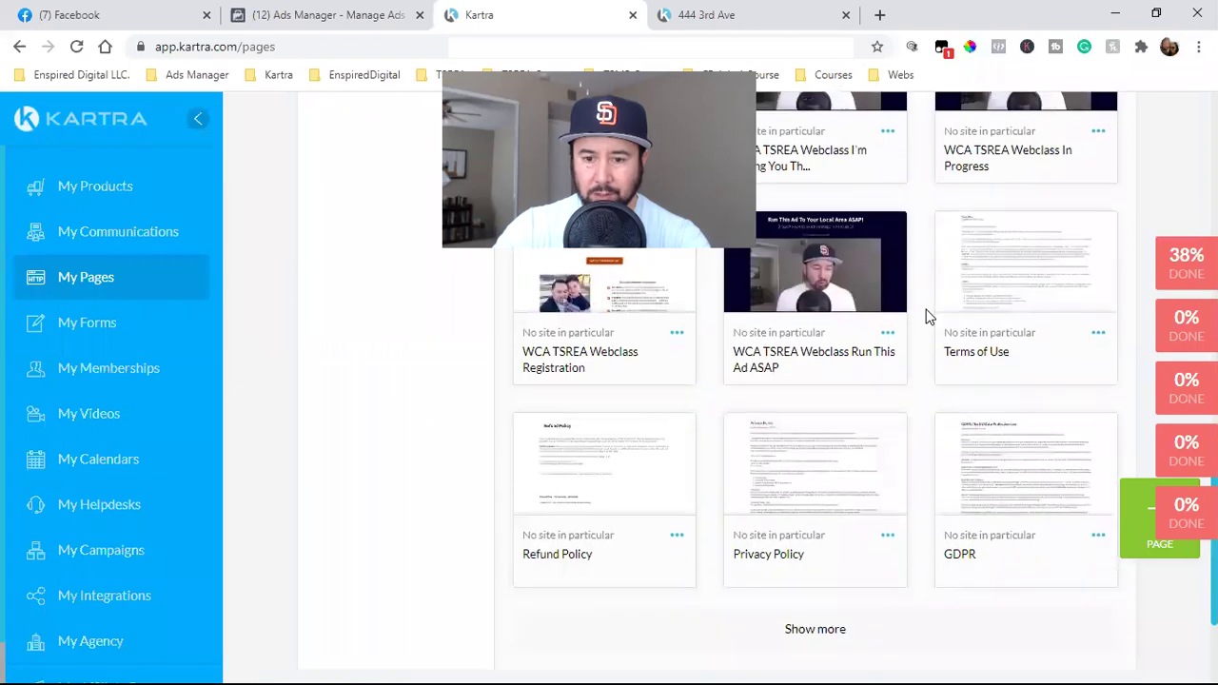
click(816, 592)
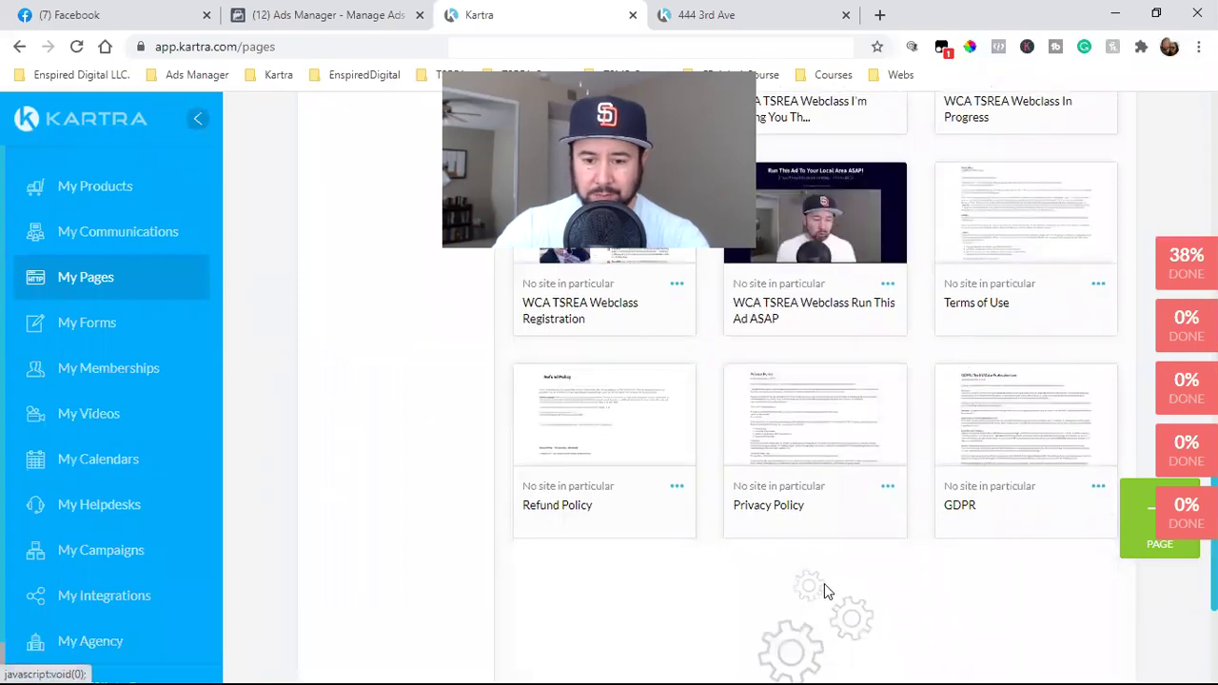
scroll(834, 580, down, 3)
scroll(983, 497, down, 7)
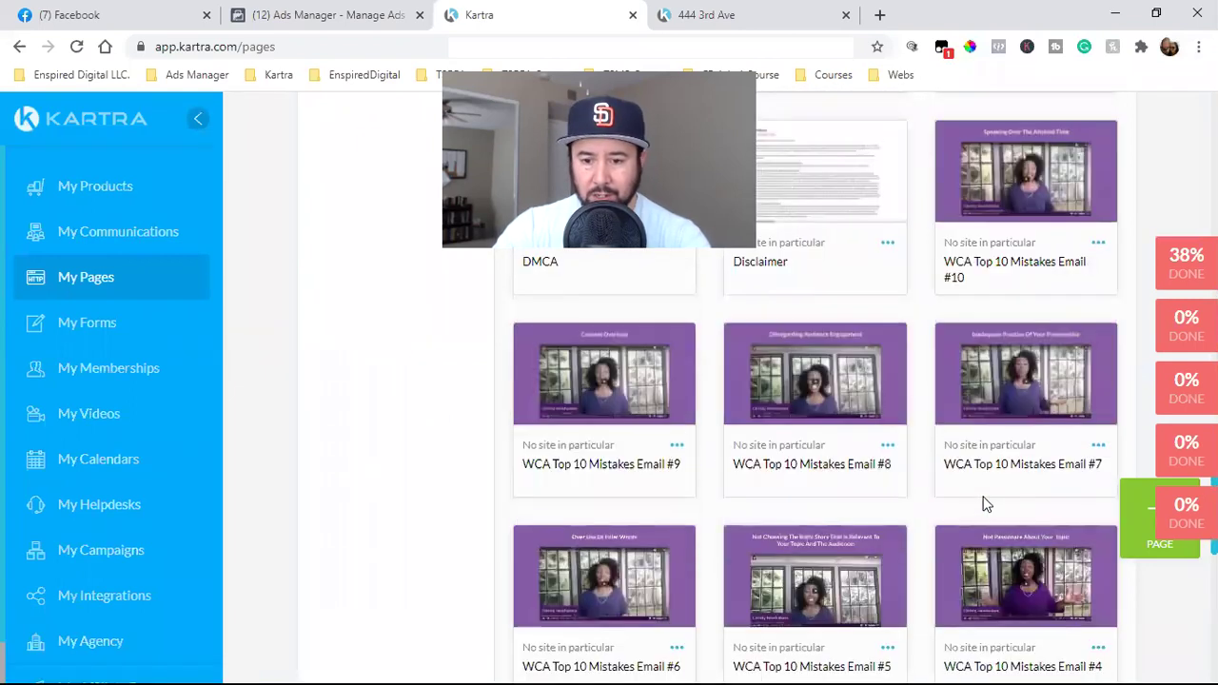
scroll(985, 505, down, 3)
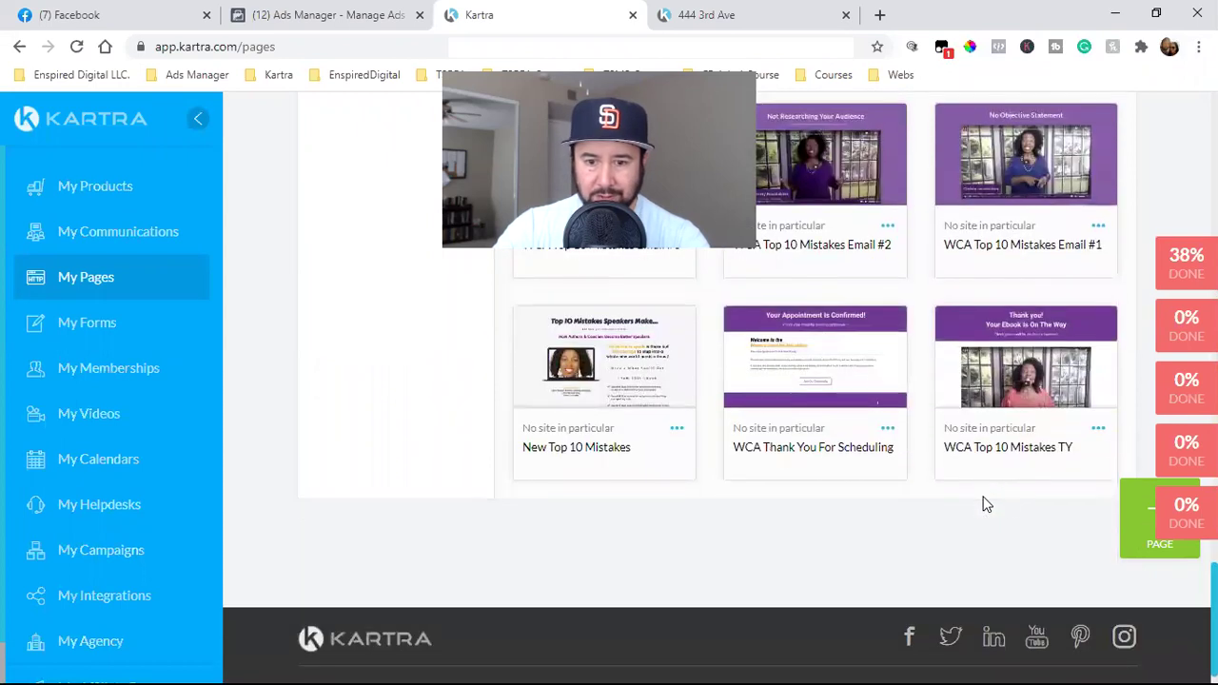
scroll(809, 519, up, 1)
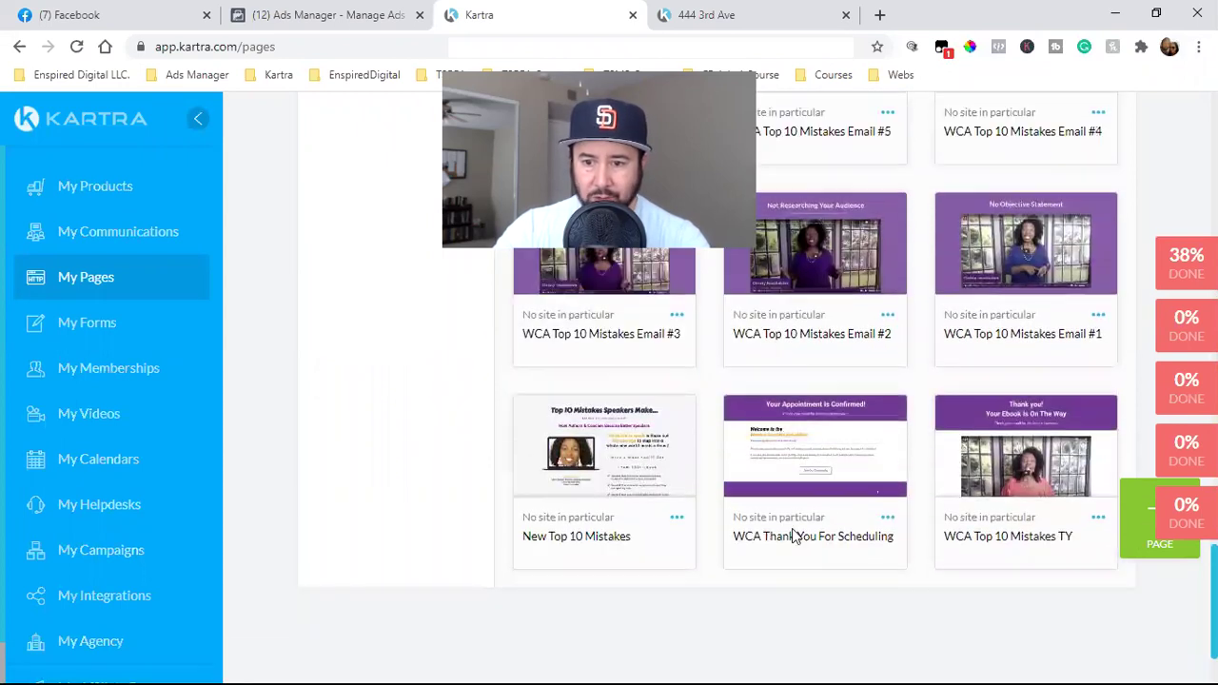
Step: Get the published page link of "WCA Top 10 Mistakes TY" and copy it
triple_click(1043, 538)
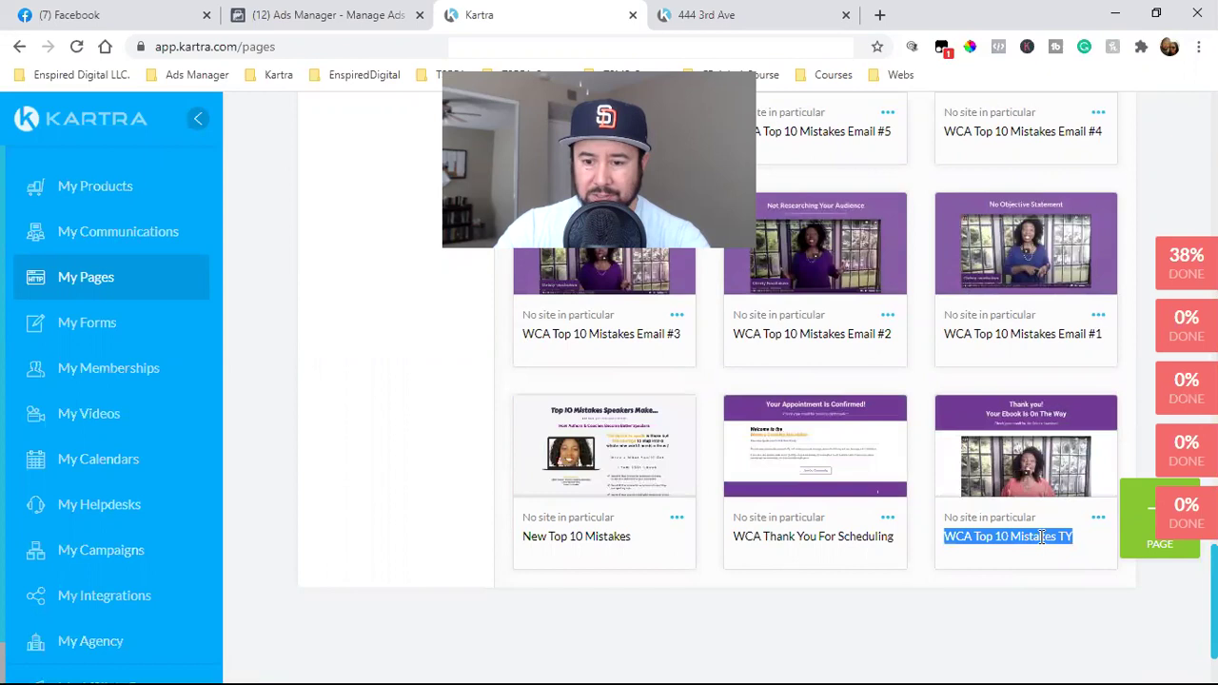
click(1099, 518)
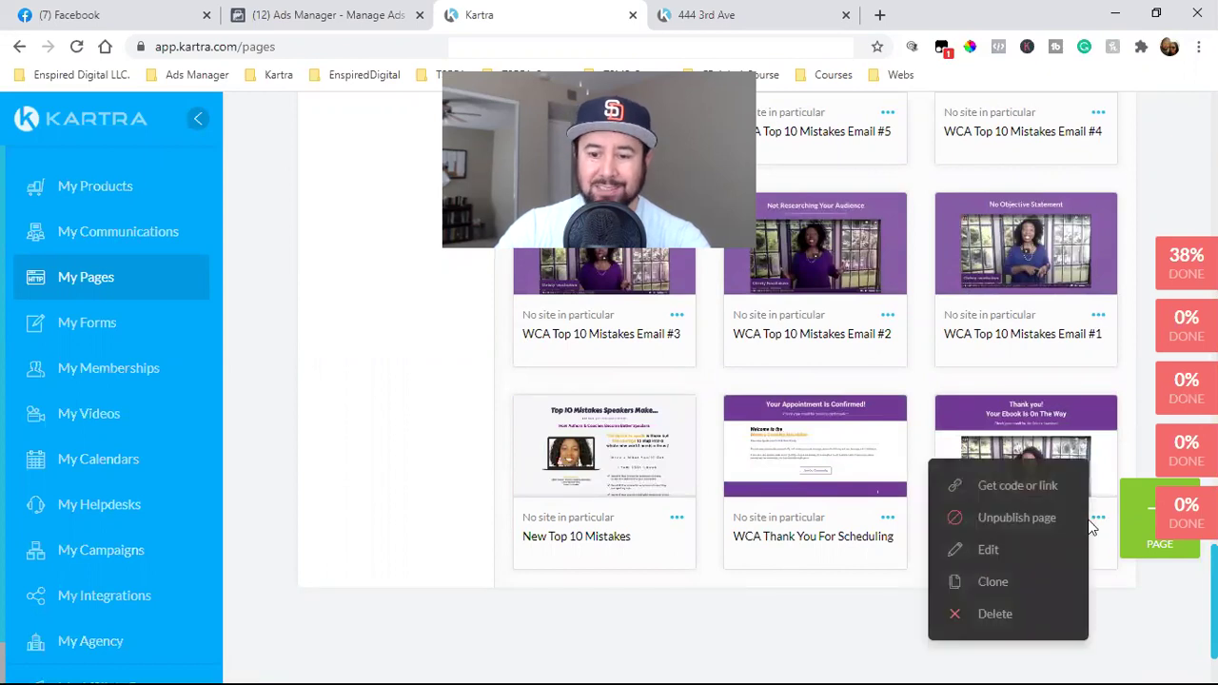
click(1040, 484)
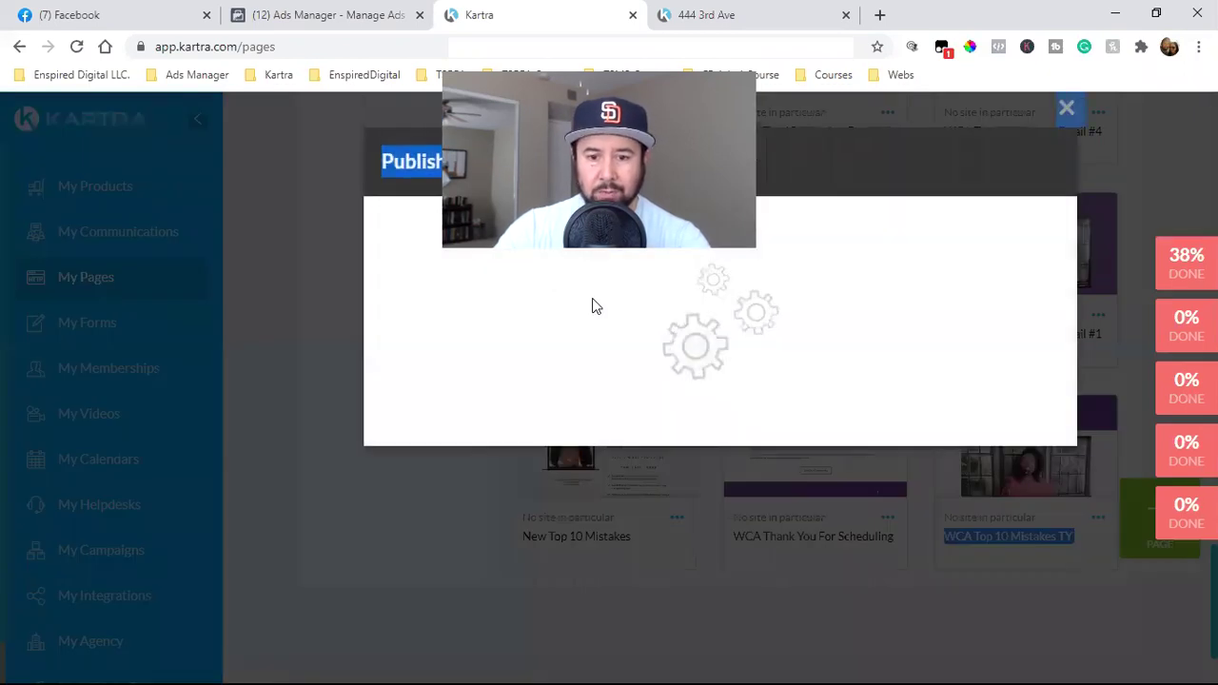
click(539, 378)
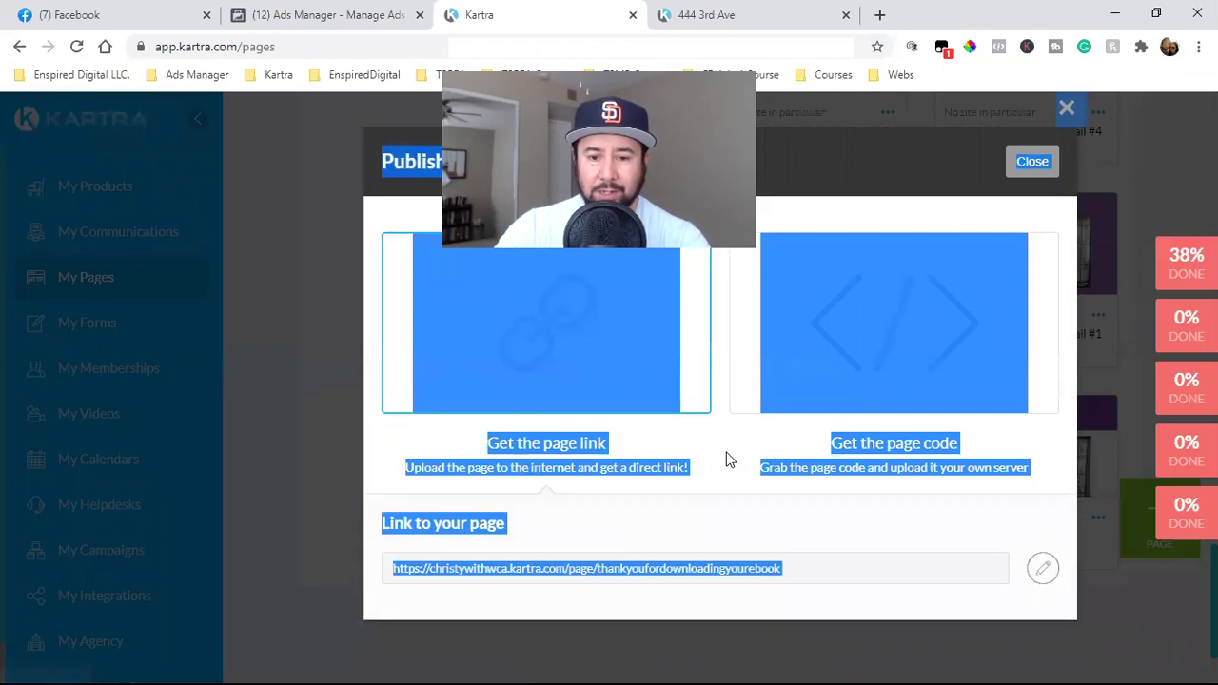
double_click(676, 580)
triple_click(678, 576)
right_click(681, 576)
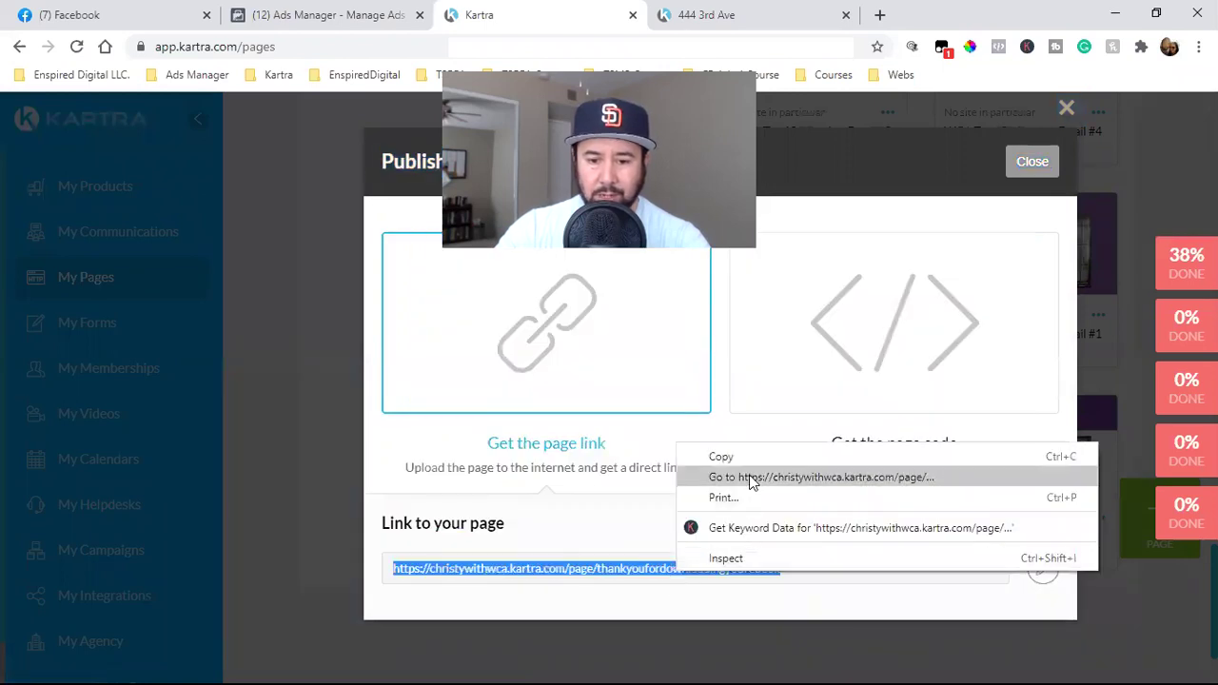
click(755, 456)
Step: Load the copied link in place of the open house thank-you page and highlight the ebook thank-you page's address
click(729, 21)
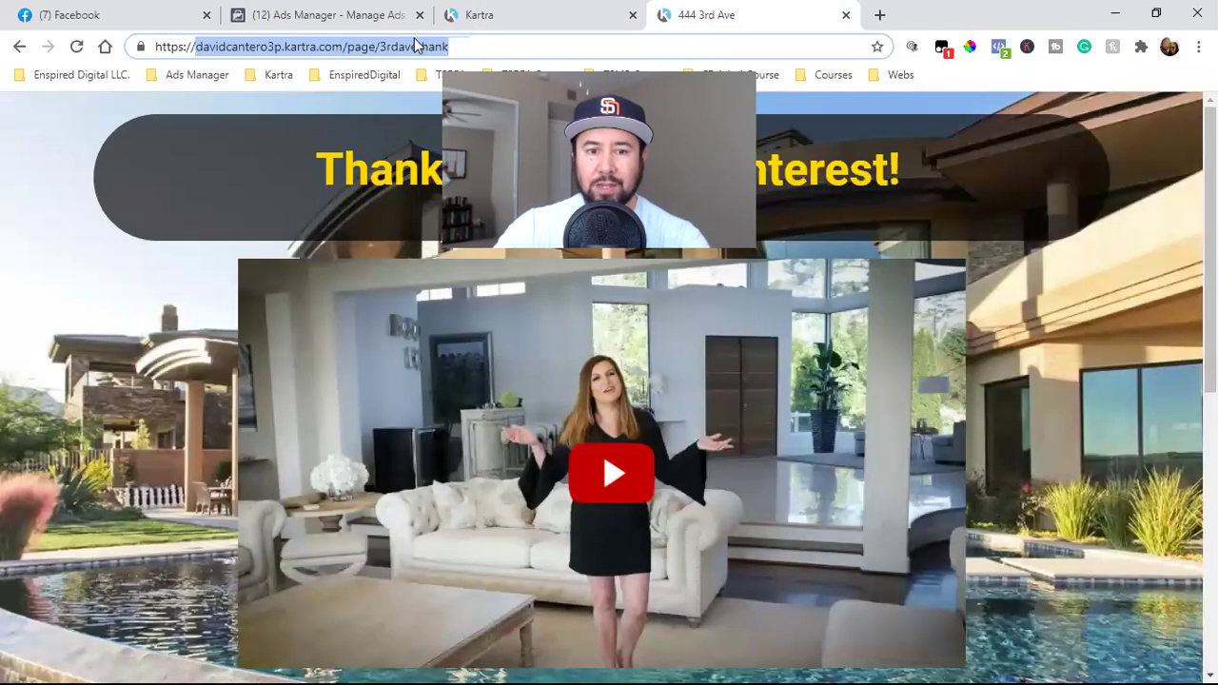
click(362, 47)
key(ctrl+v)
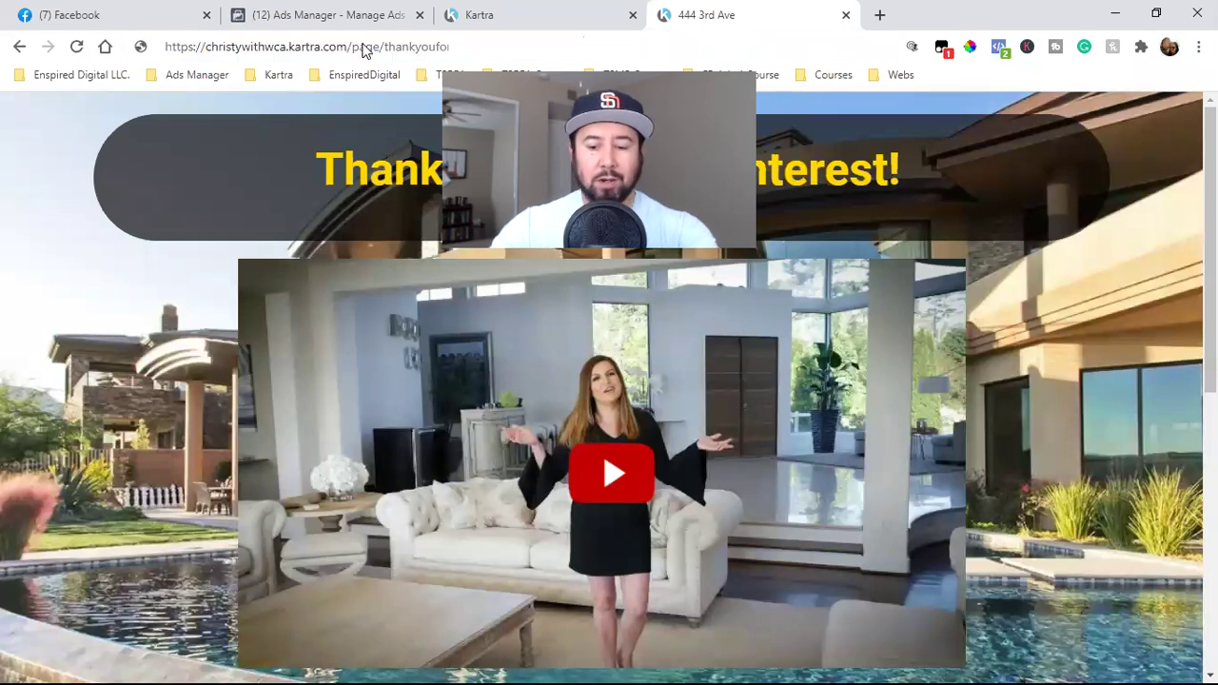
key(Return)
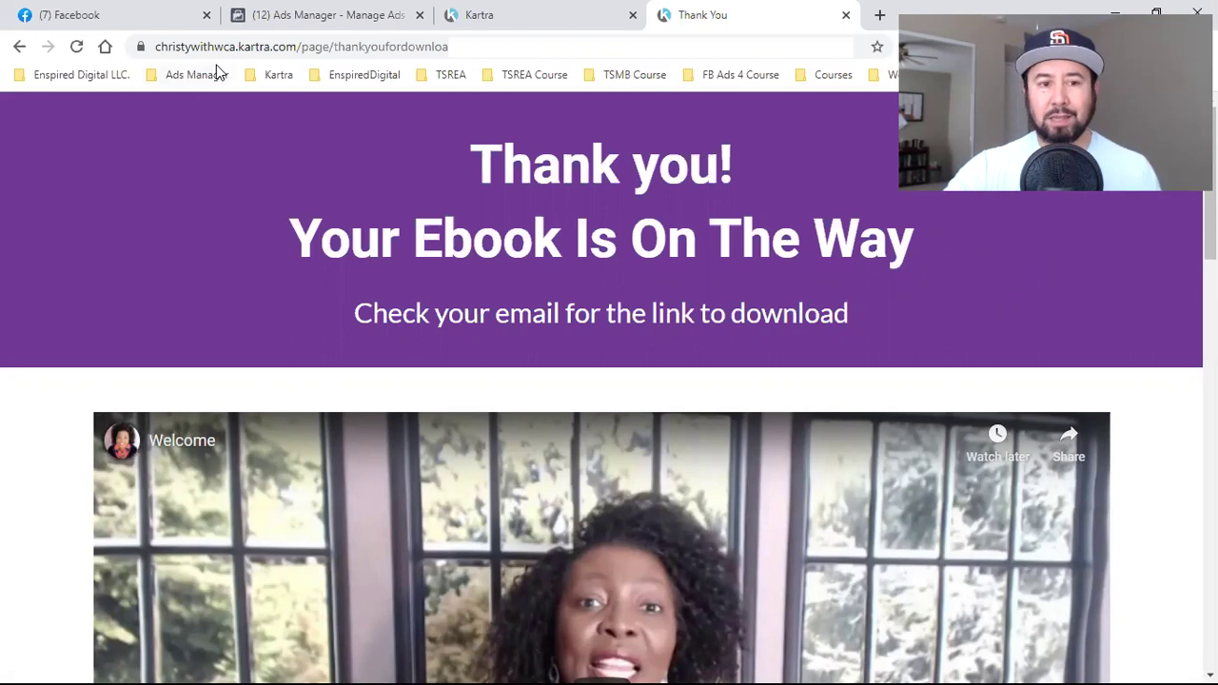
click(252, 48)
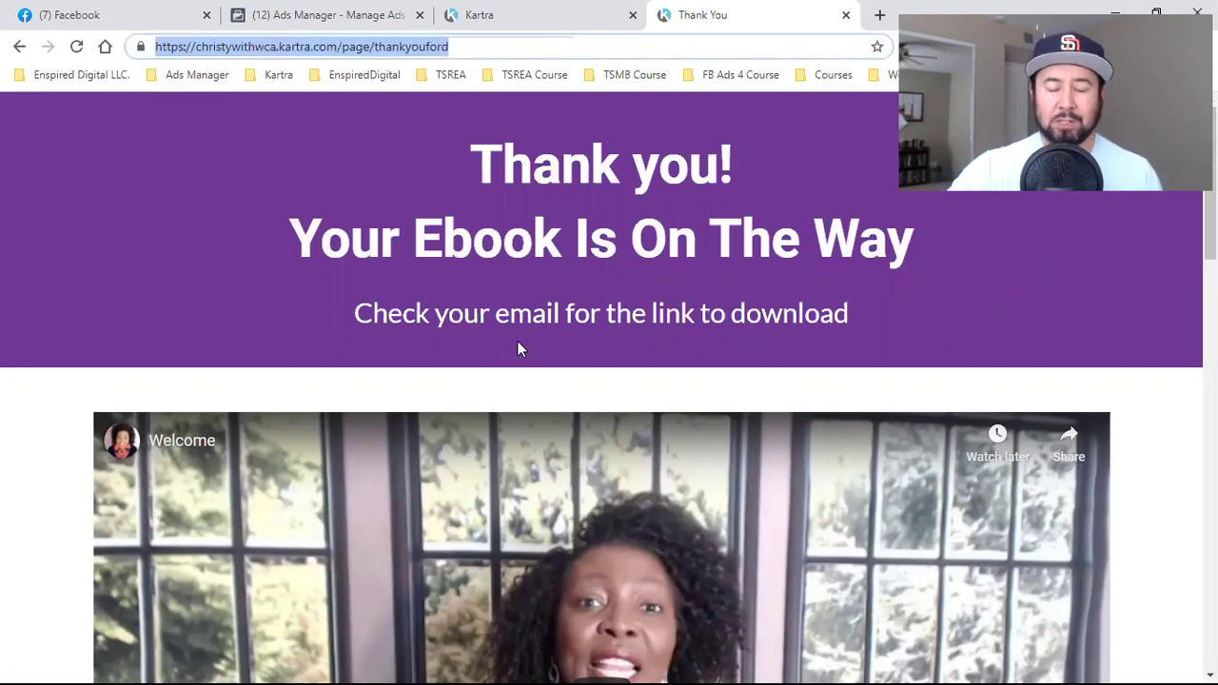
Step: Discard the new campaign in Ads Manager, open Events Manager and switch from the personal ad account to the business ad account
click(381, 15)
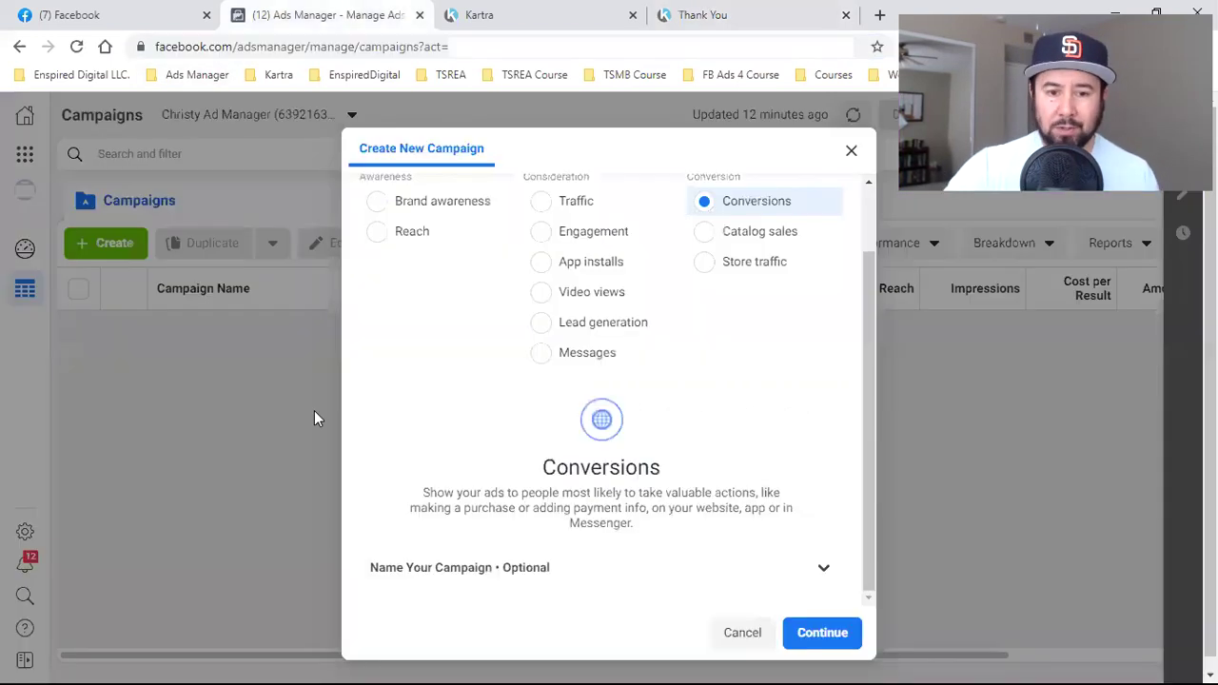
click(853, 155)
click(24, 154)
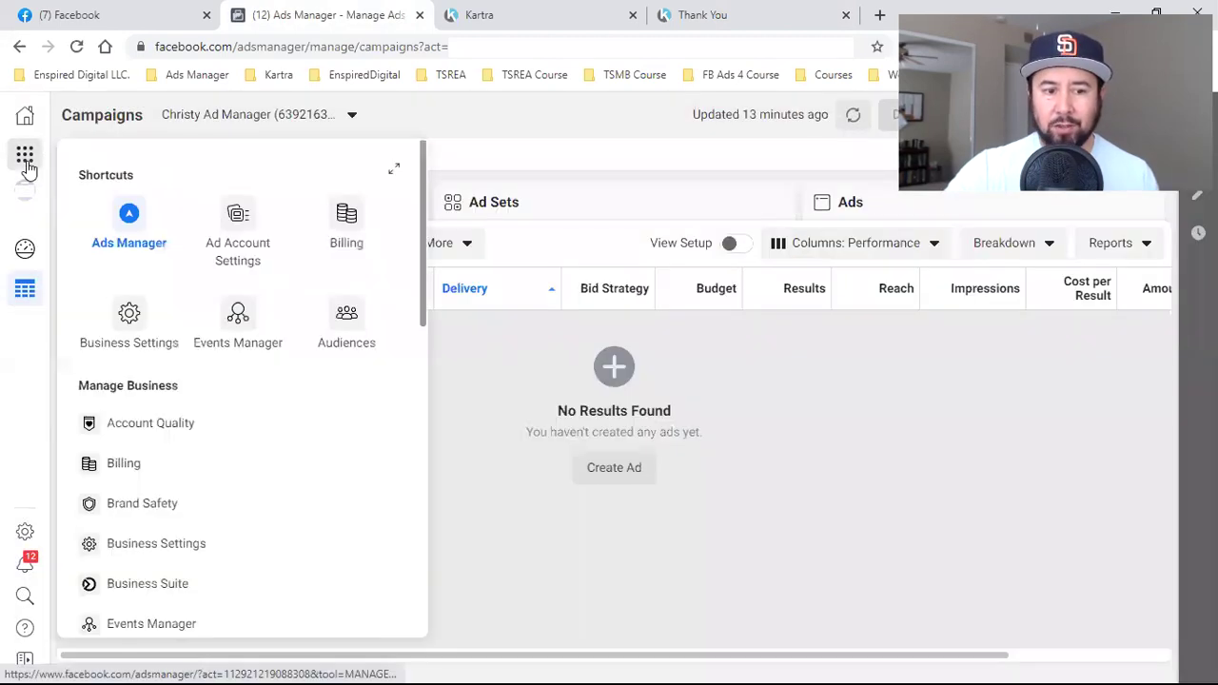
click(253, 315)
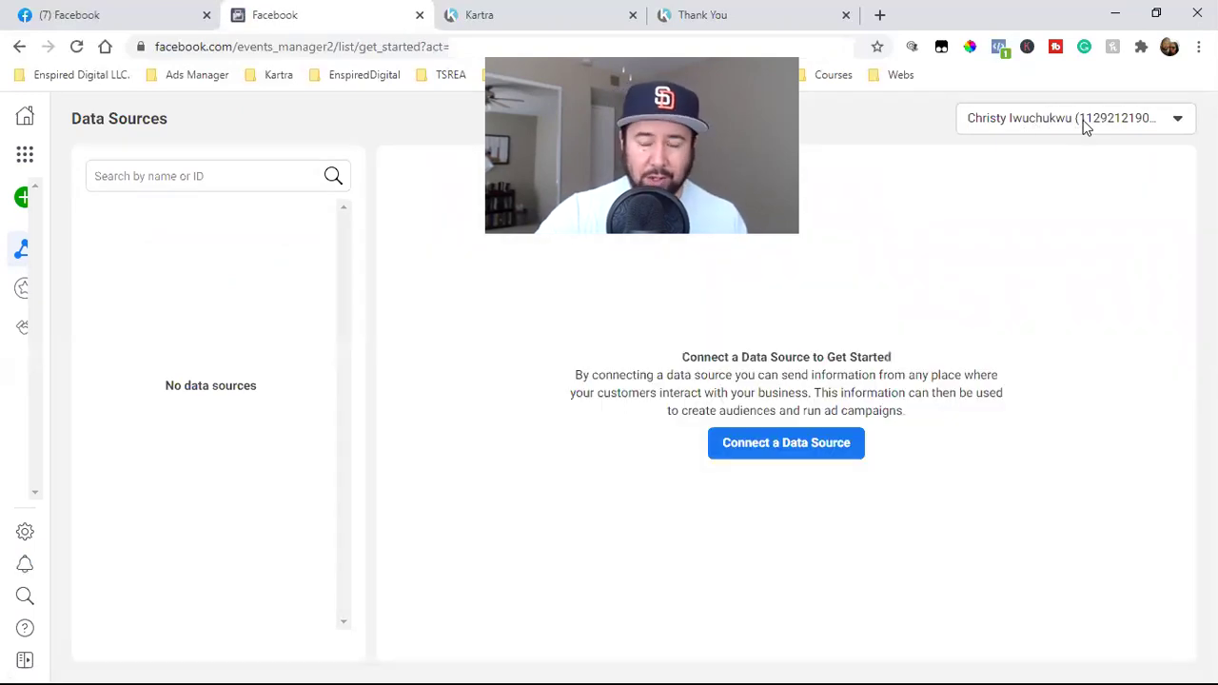
click(1084, 126)
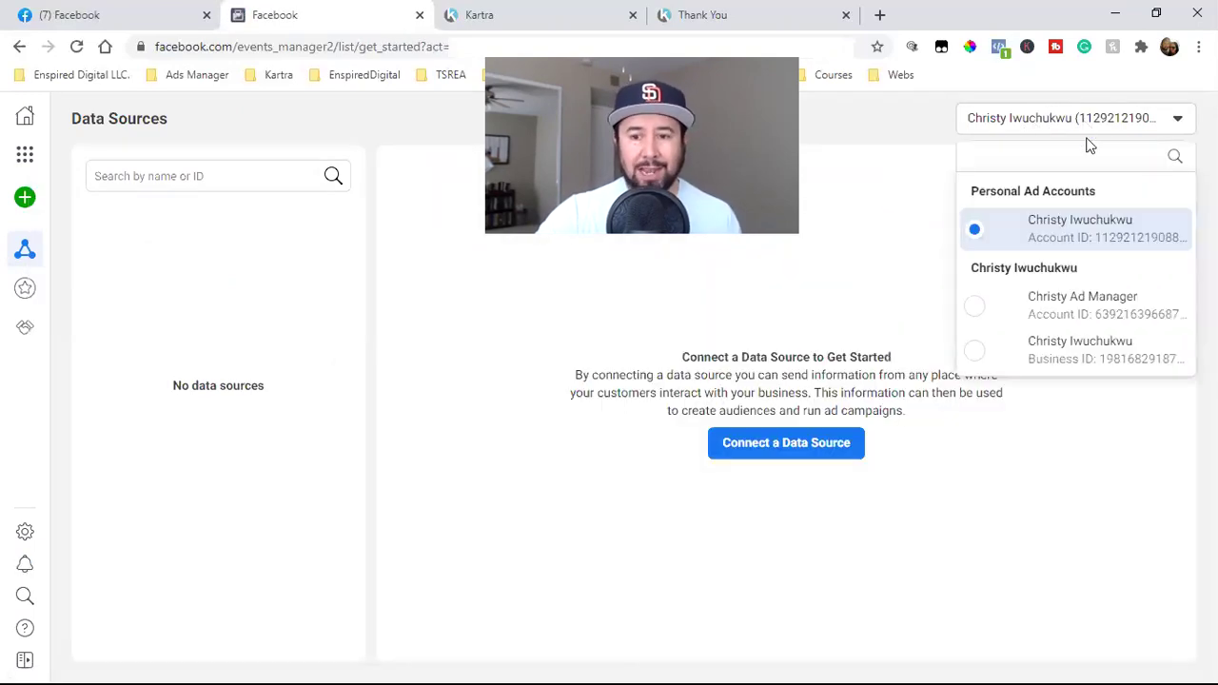
click(1076, 314)
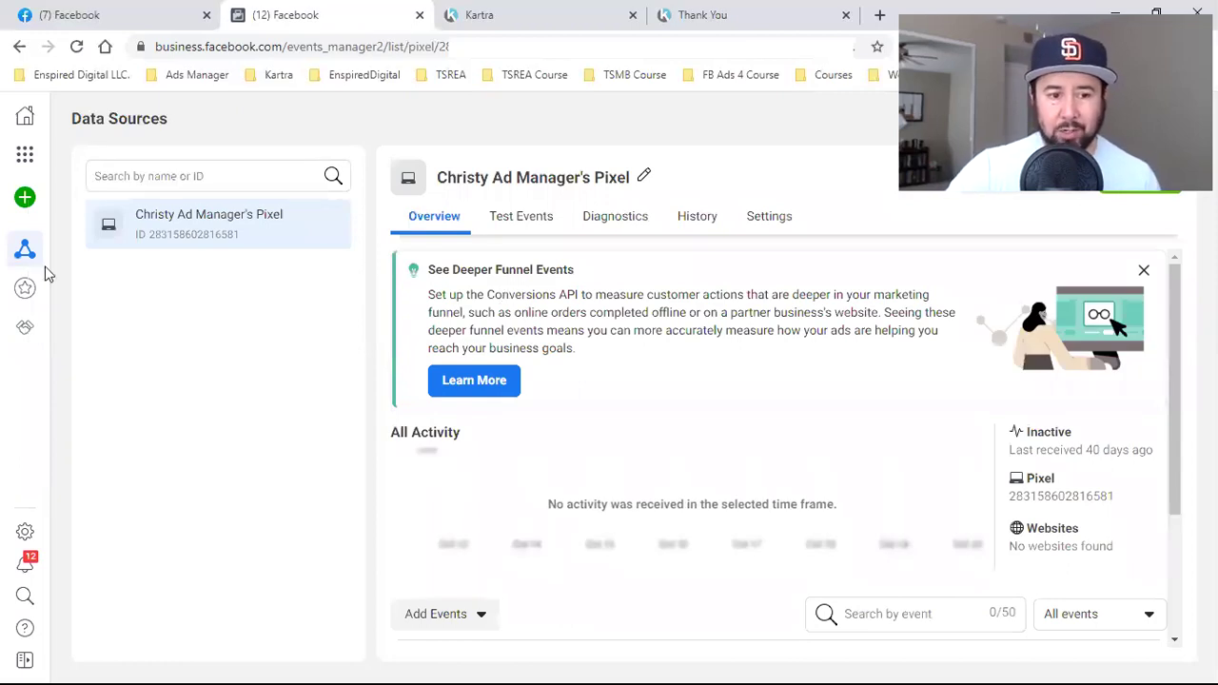
Step: Open Custom Conversions, examine the form for creating a custom conversion and close it without creating one
mouse_move(21, 253)
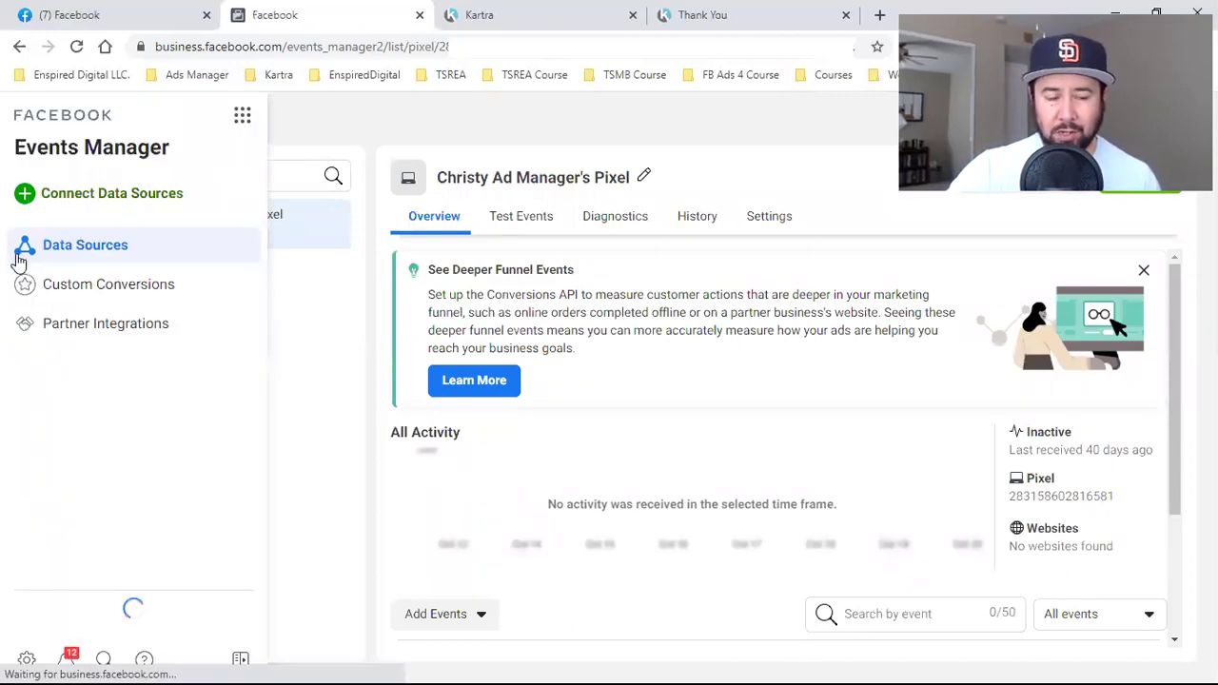
click(125, 293)
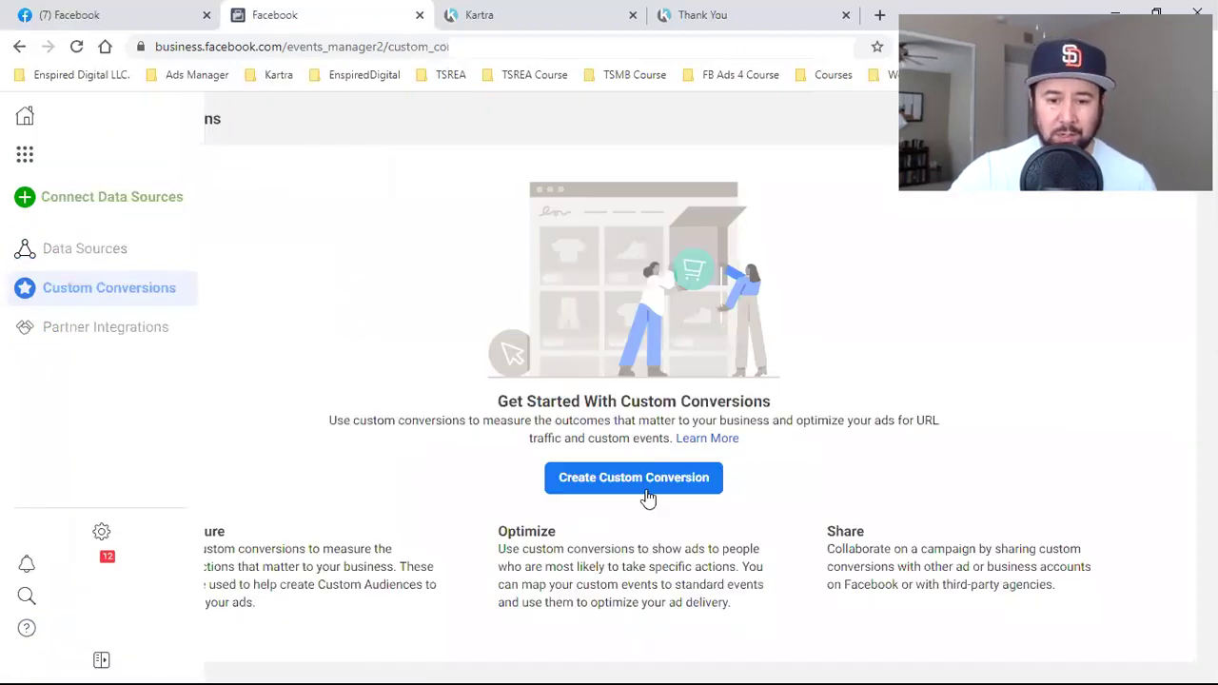
click(652, 484)
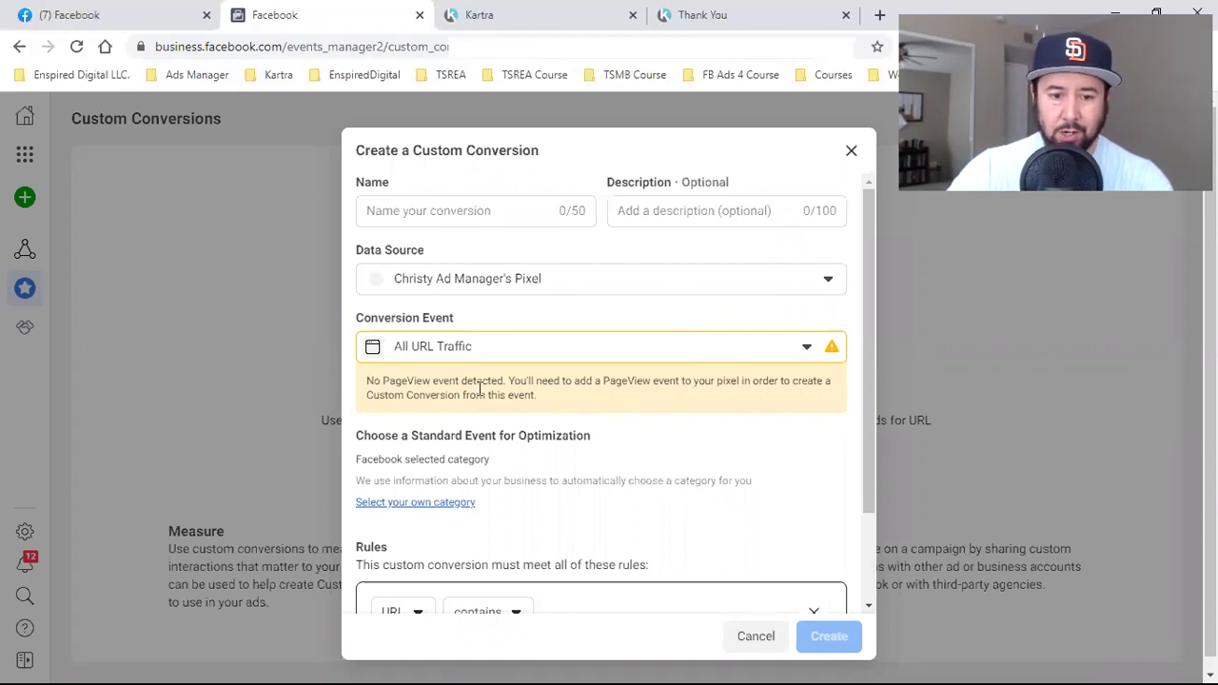
click(852, 152)
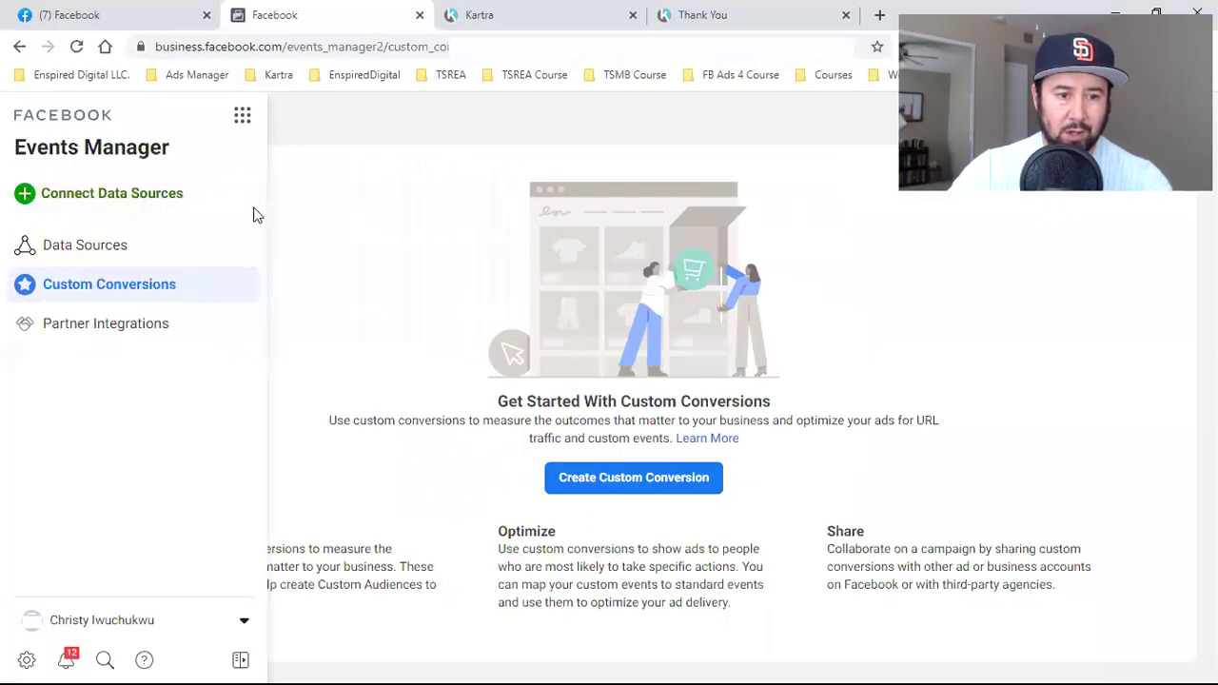
click(25, 169)
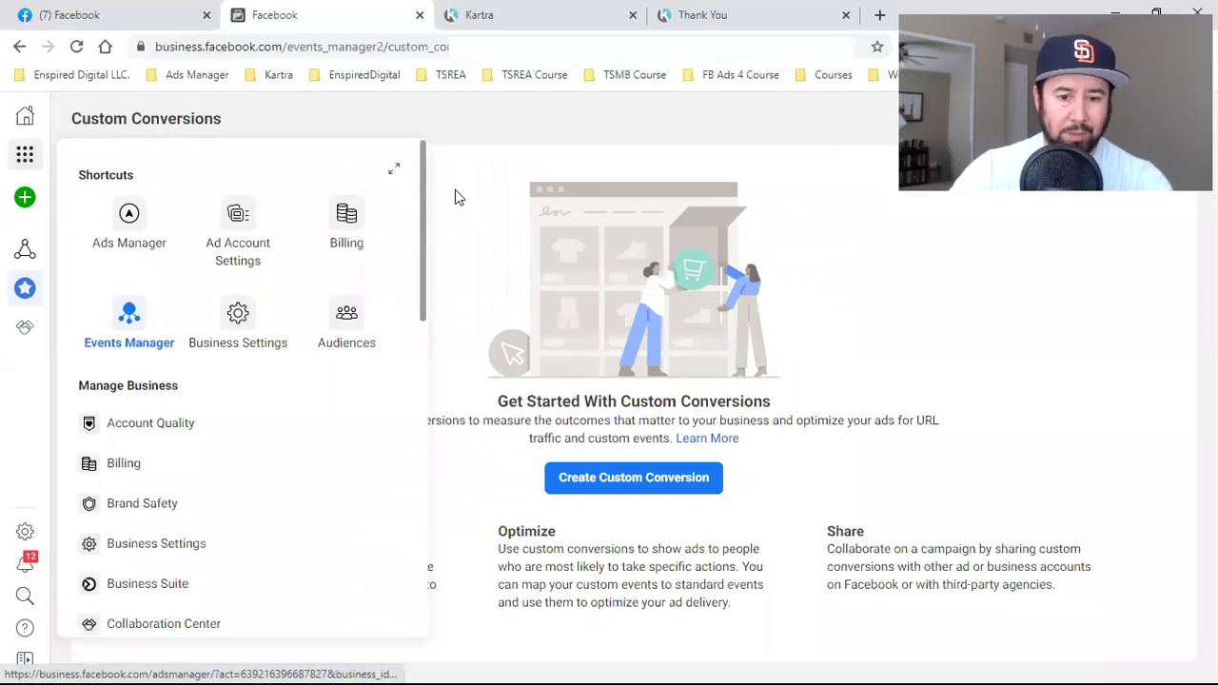
click(36, 202)
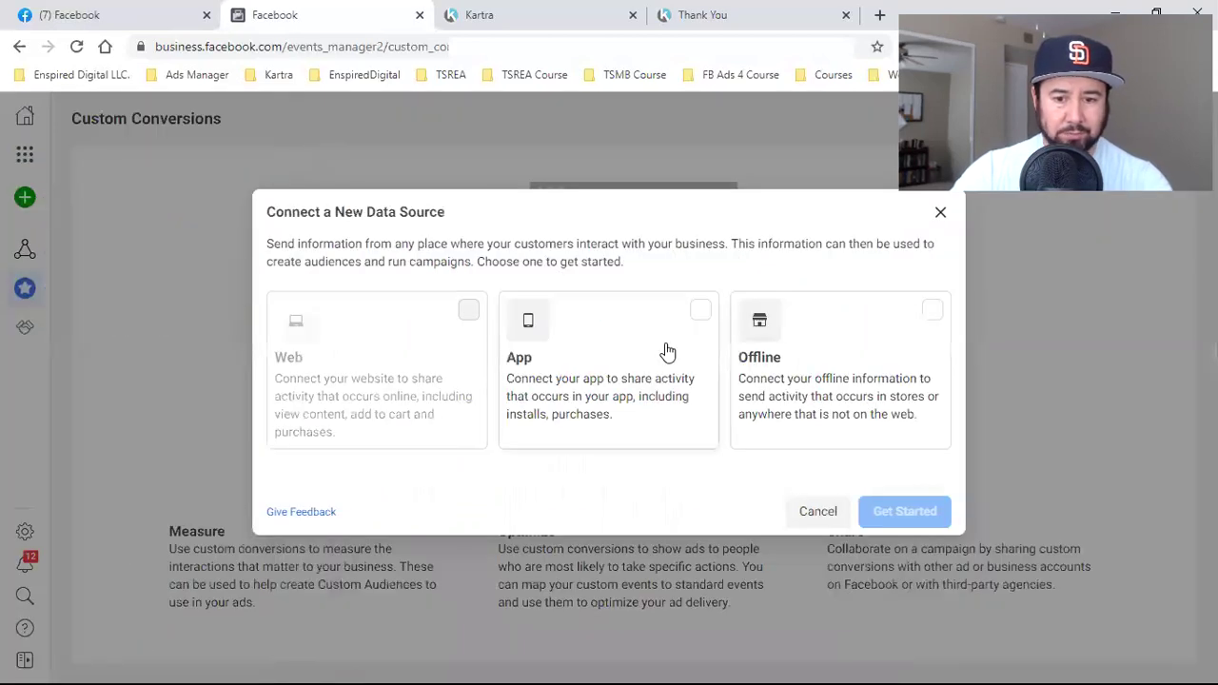
click(818, 512)
Step: Reopen Events Manager and return to the ebook thank-you page
click(25, 156)
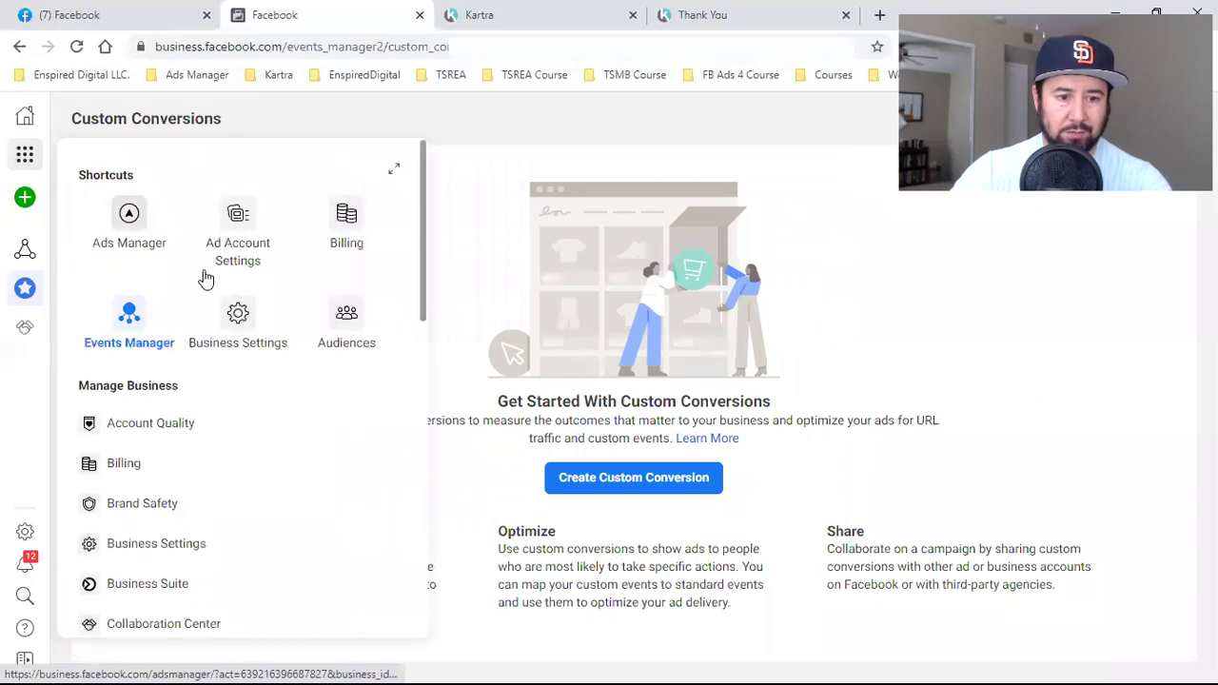
click(142, 331)
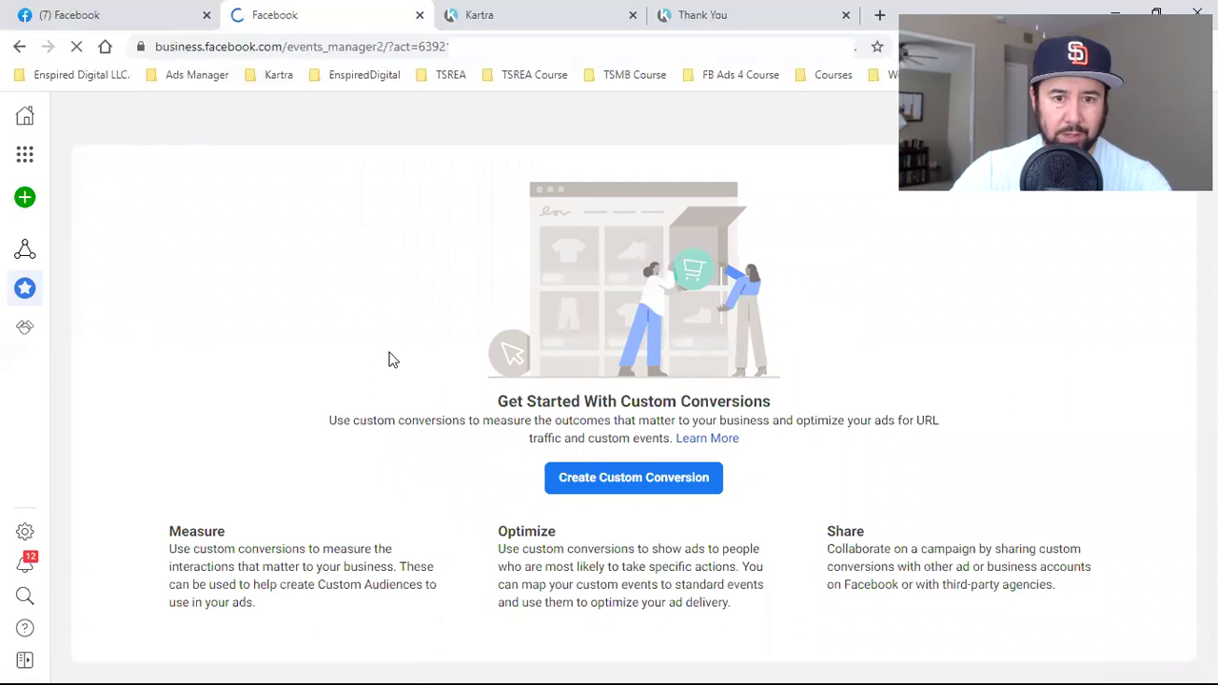
click(714, 12)
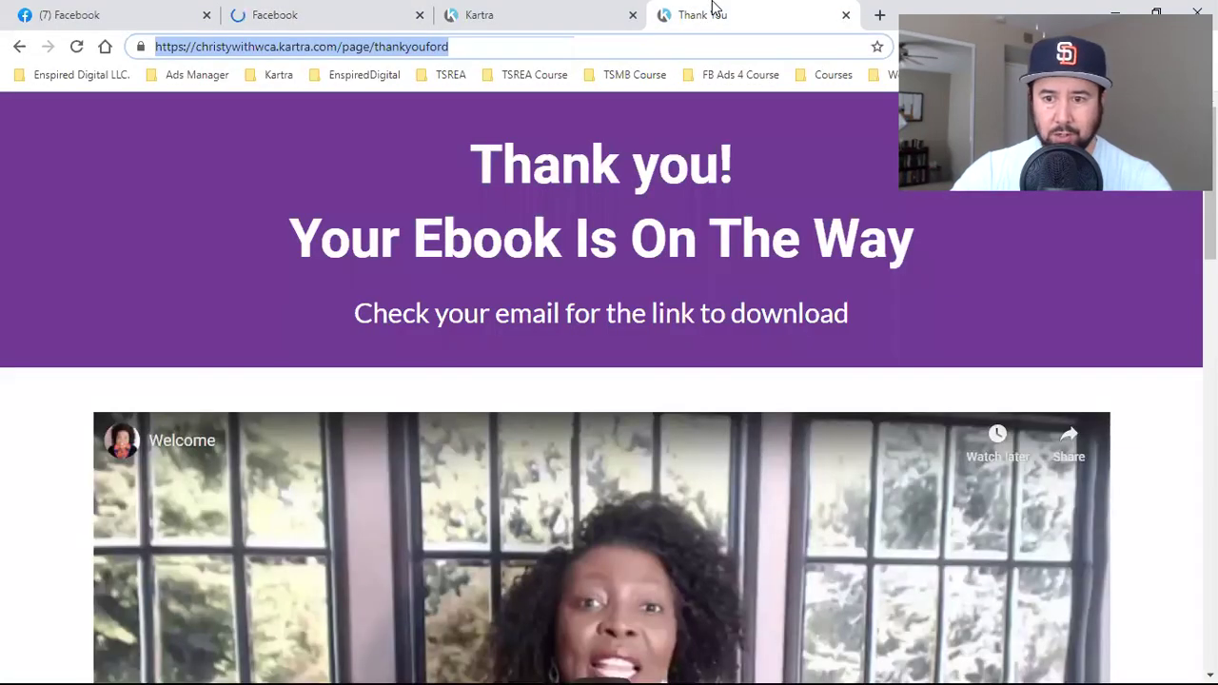
Step: Check the ebook thank-you page with Facebook Pixel Helper and open WCA Top 10 Mistakes TY in Kartra's page builder
click(998, 47)
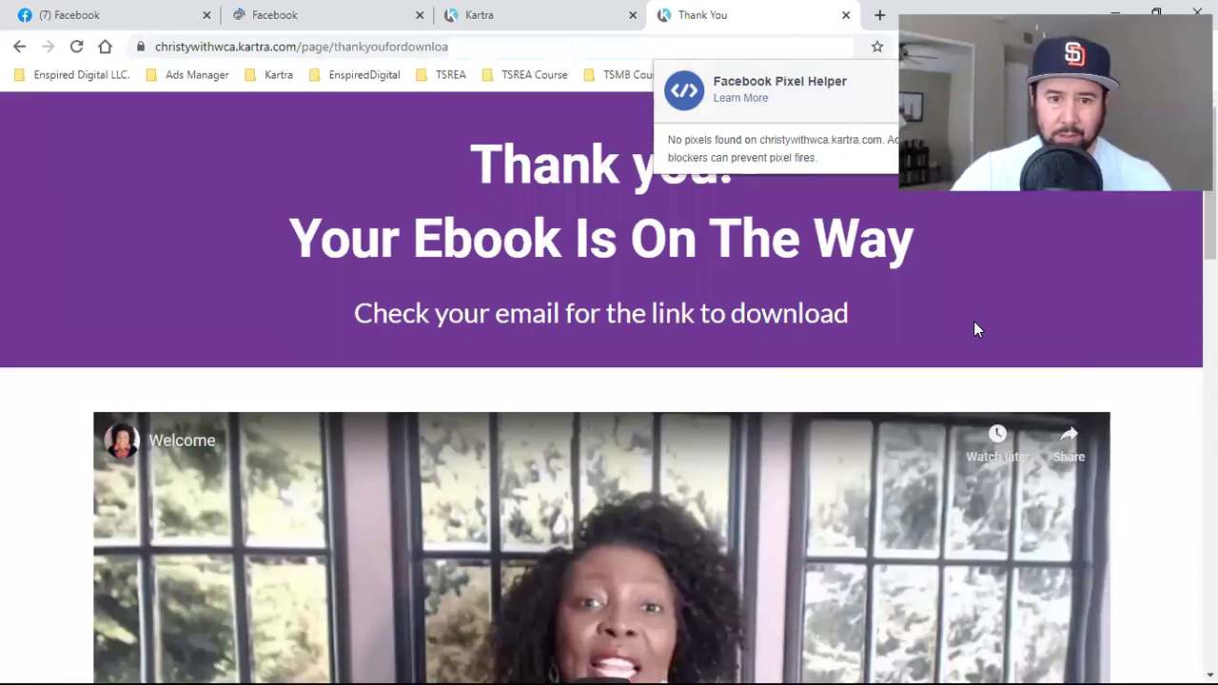
click(481, 13)
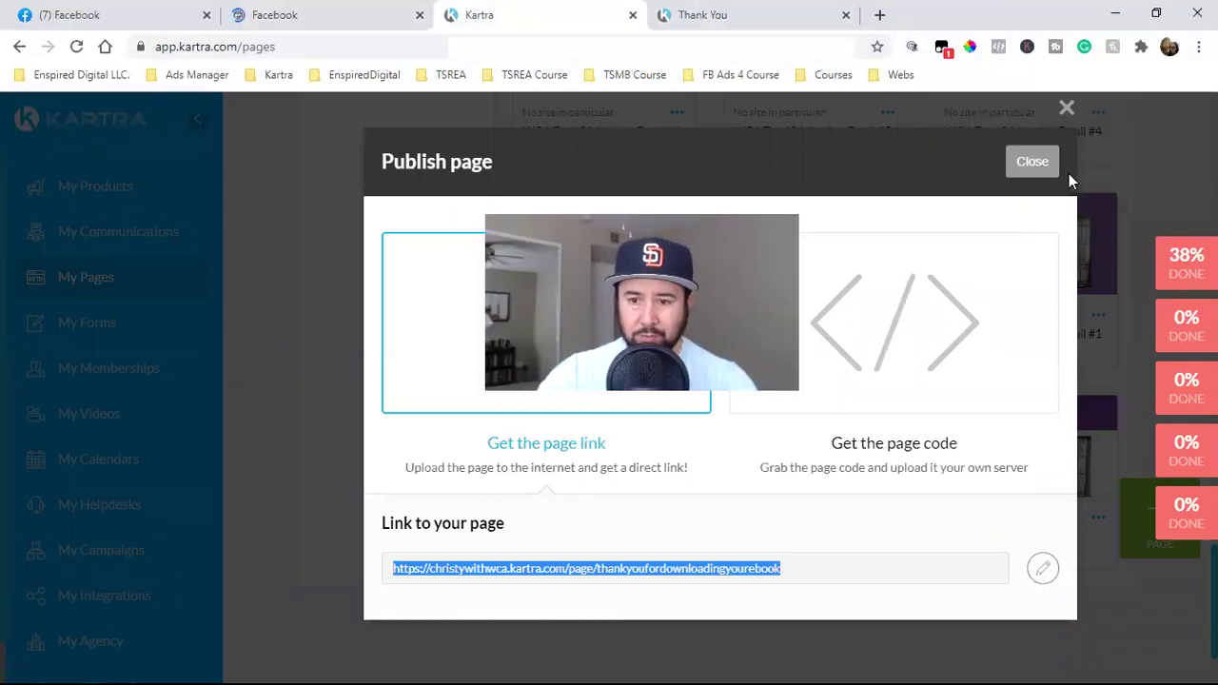
click(1030, 166)
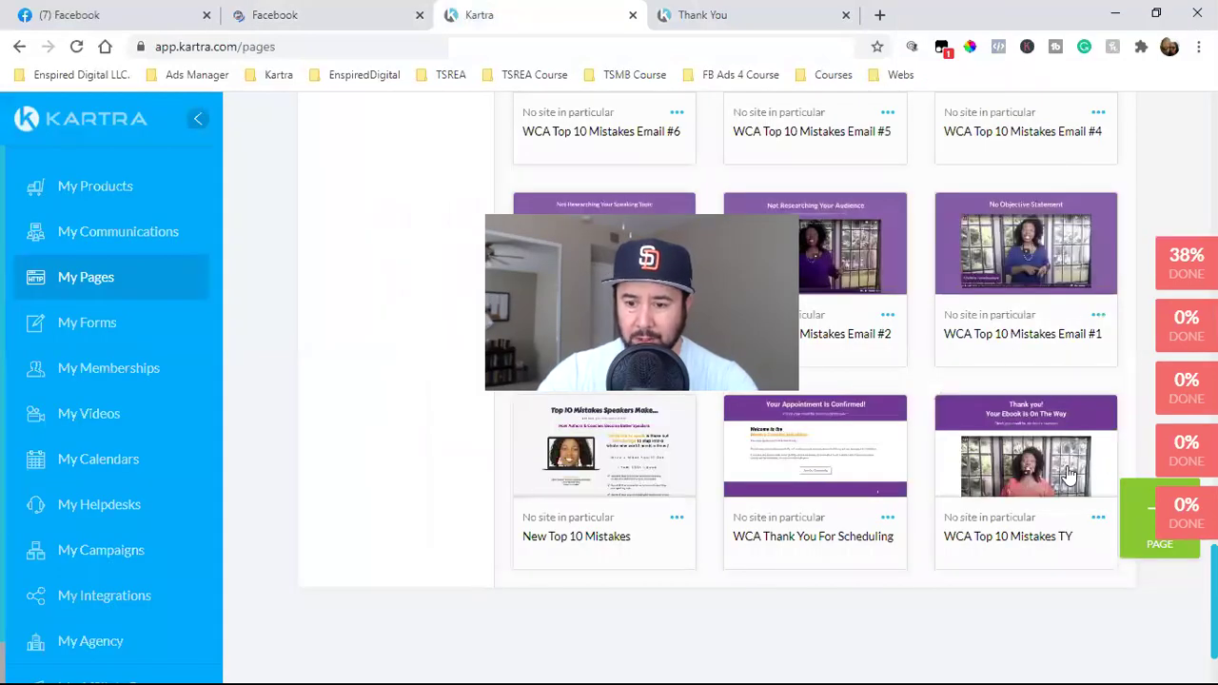
click(1097, 521)
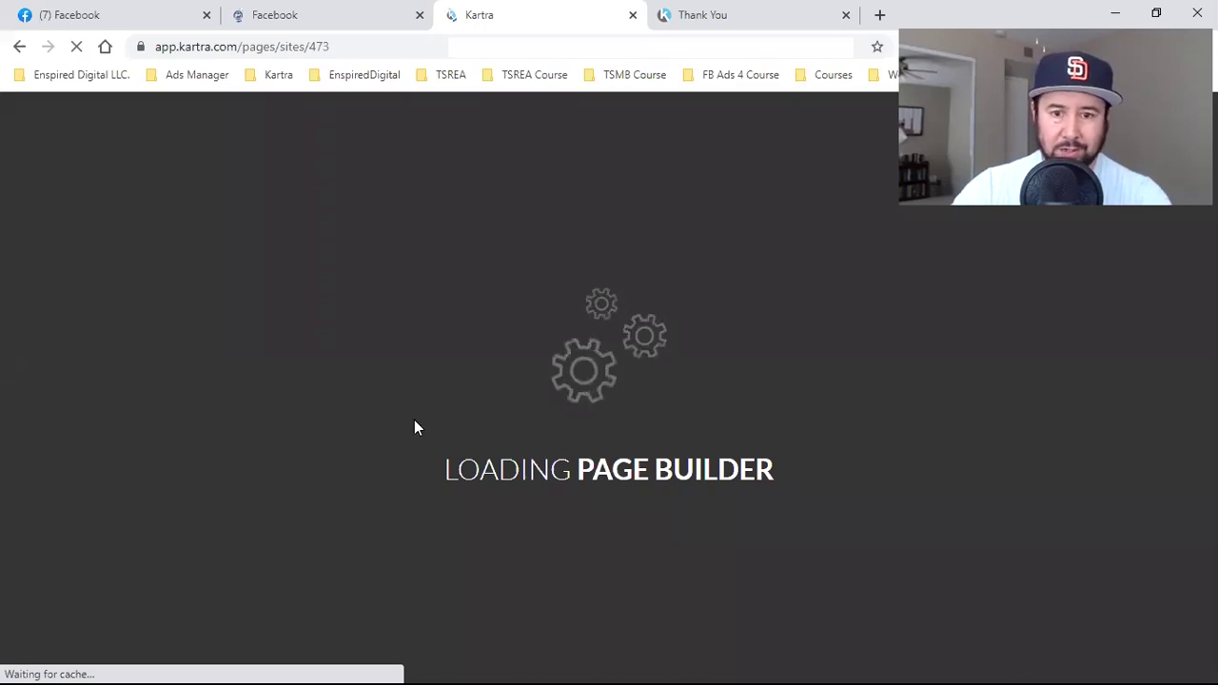
Step: In Facebook Events Manager, add events from a new website, choose manual code installation and copy the pixel base code
click(362, 13)
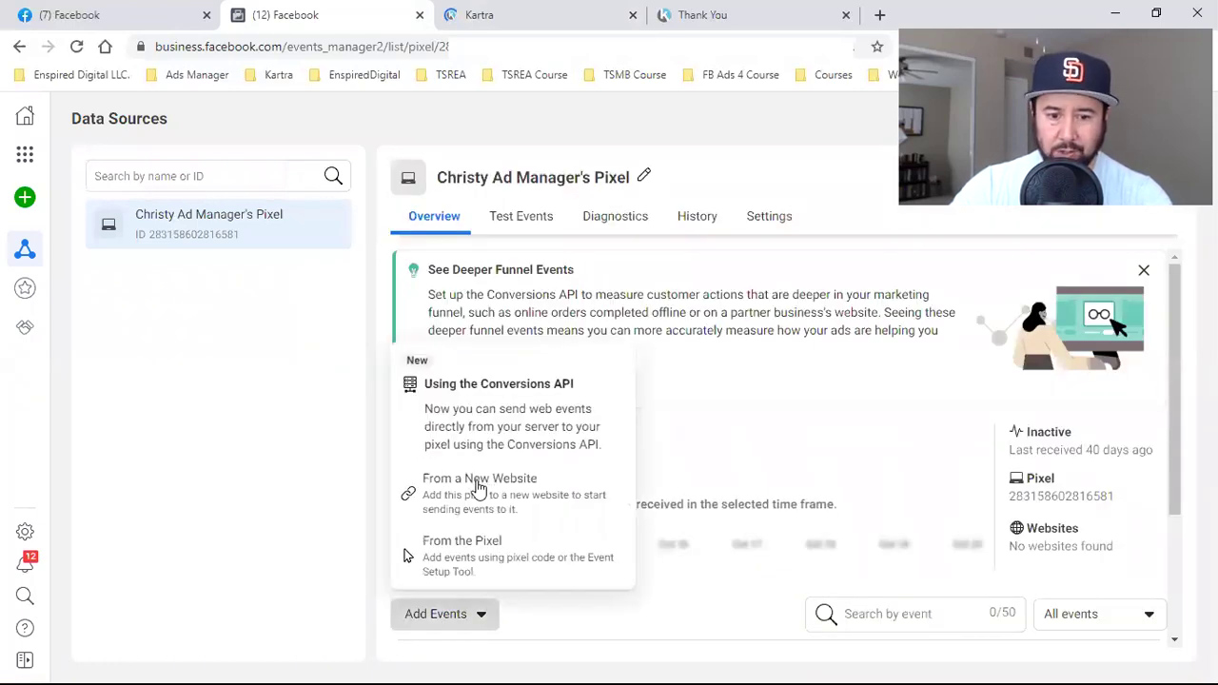
click(439, 467)
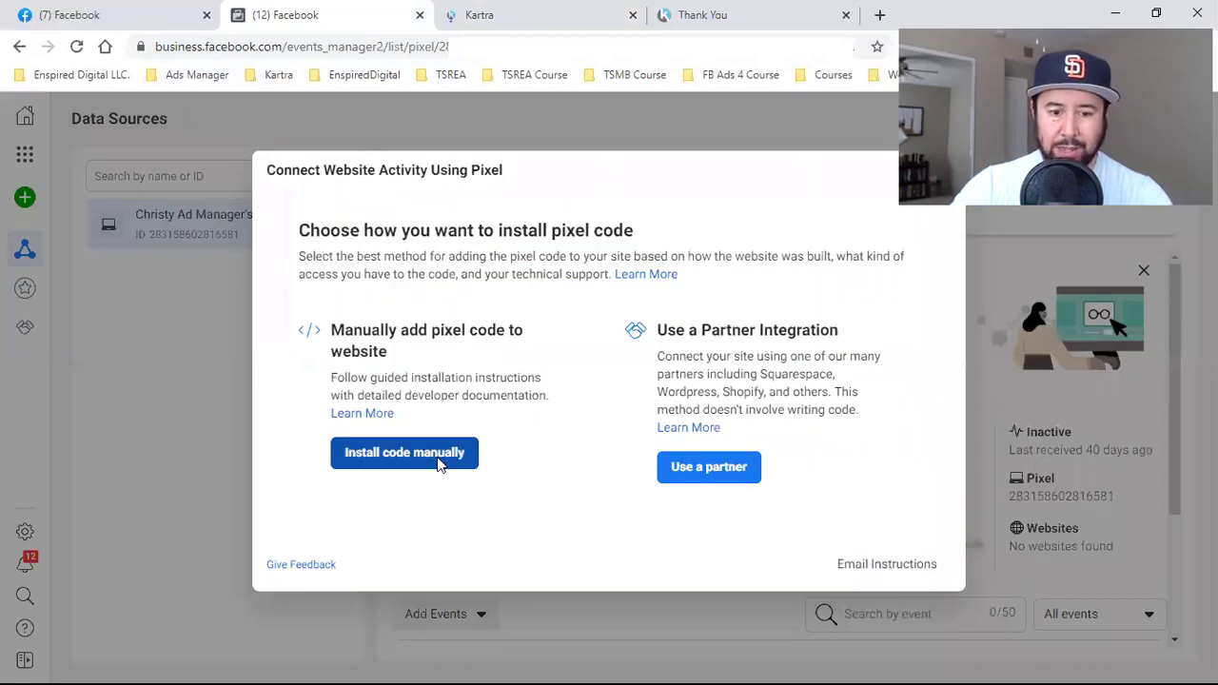
click(438, 462)
click(380, 530)
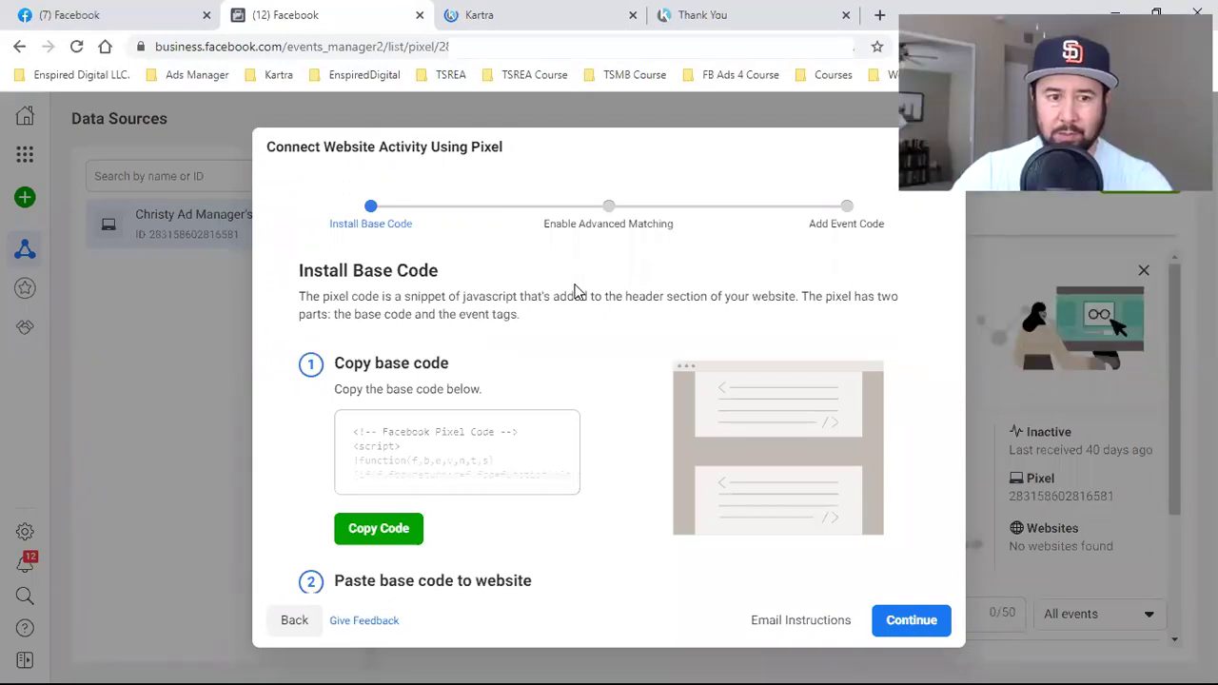
Step: Paste the pixel base code into the Facebook ads tracking code of the Kartra WCA Top 10 Mistakes TY page and apply it
key(ctrl+Tab)
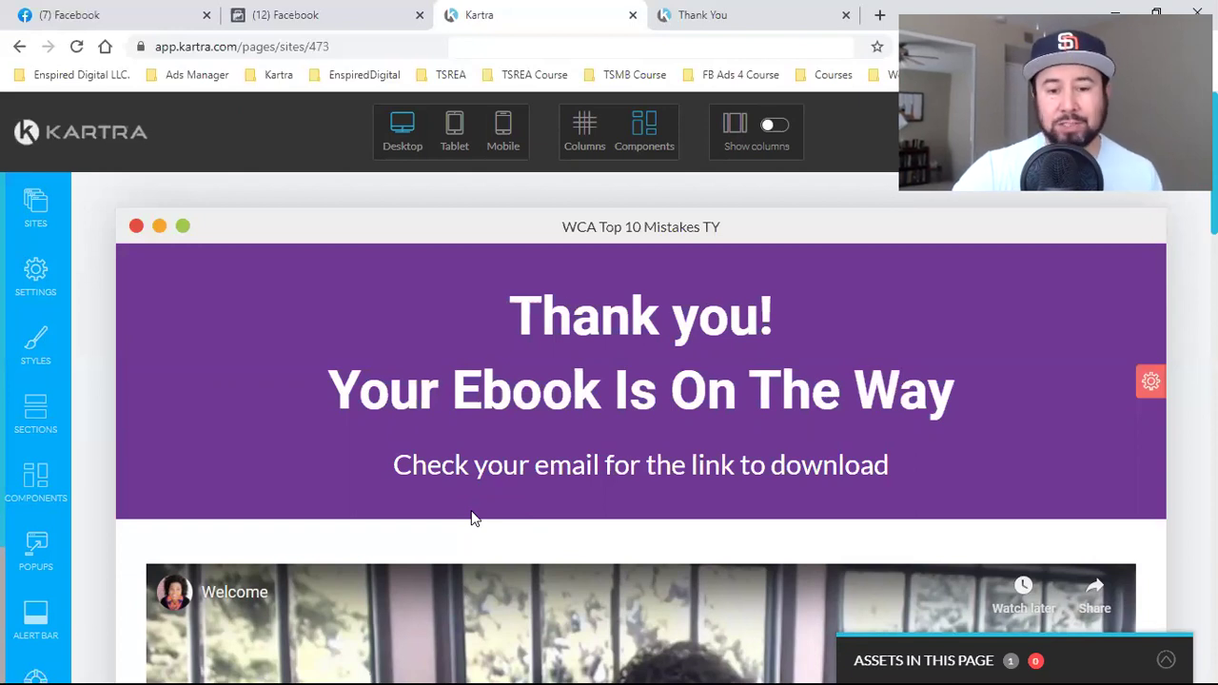
click(36, 281)
click(250, 348)
scroll(252, 563, down, 3)
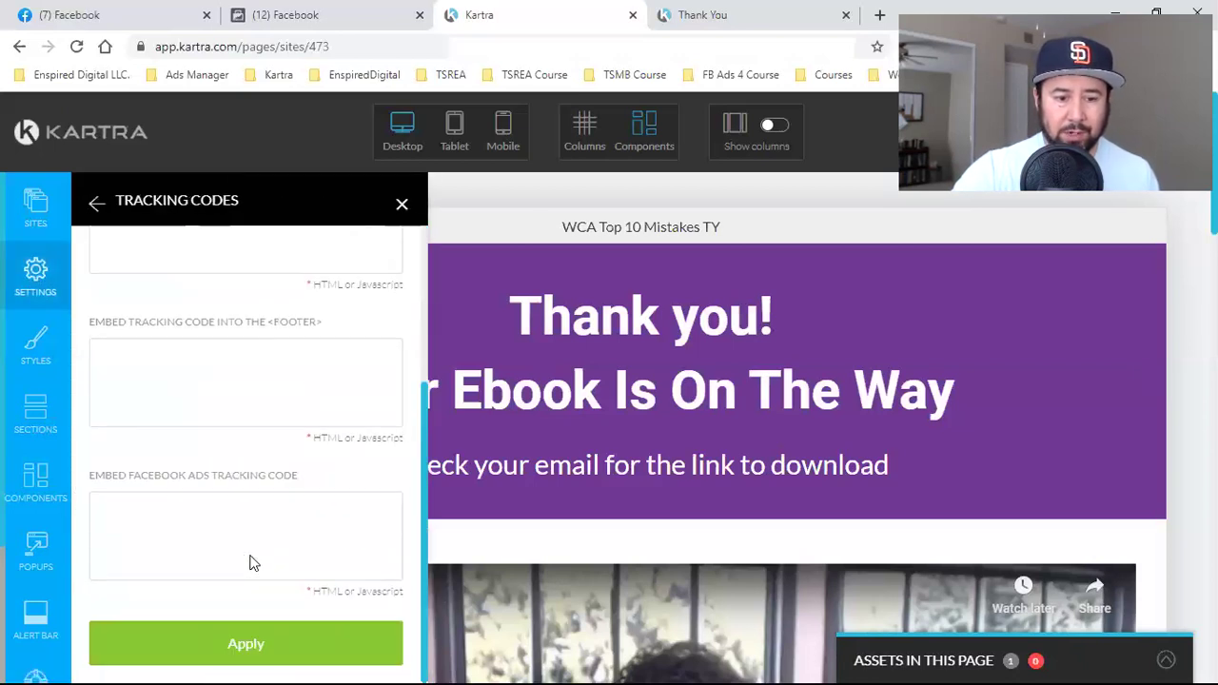
click(193, 522)
key(ctrl+v)
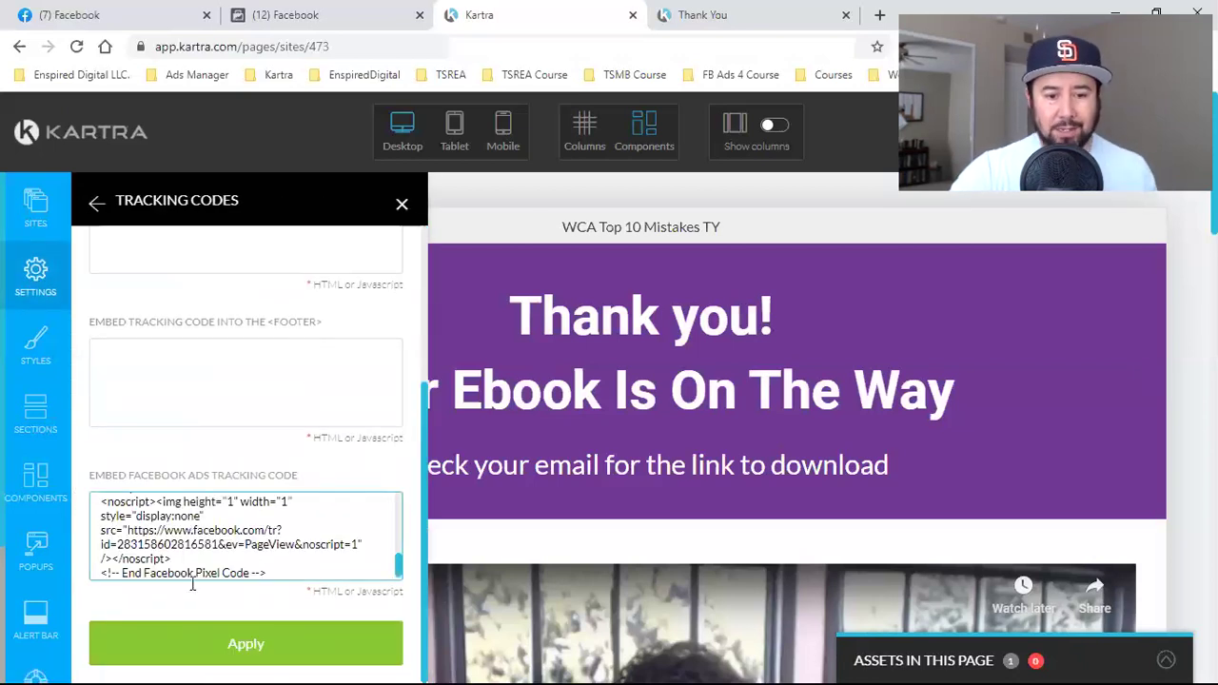
click(168, 651)
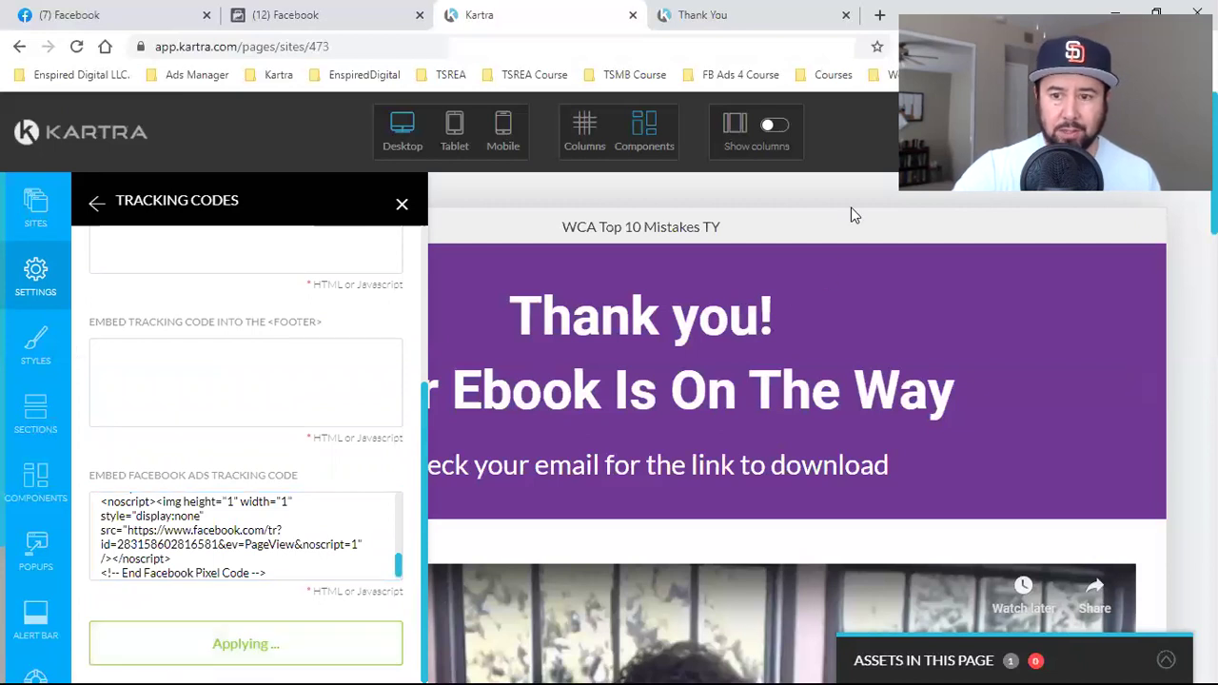
Step: Save the thank-you page's progress, publish it live and exit to the Kartra dashboard
click(1178, 133)
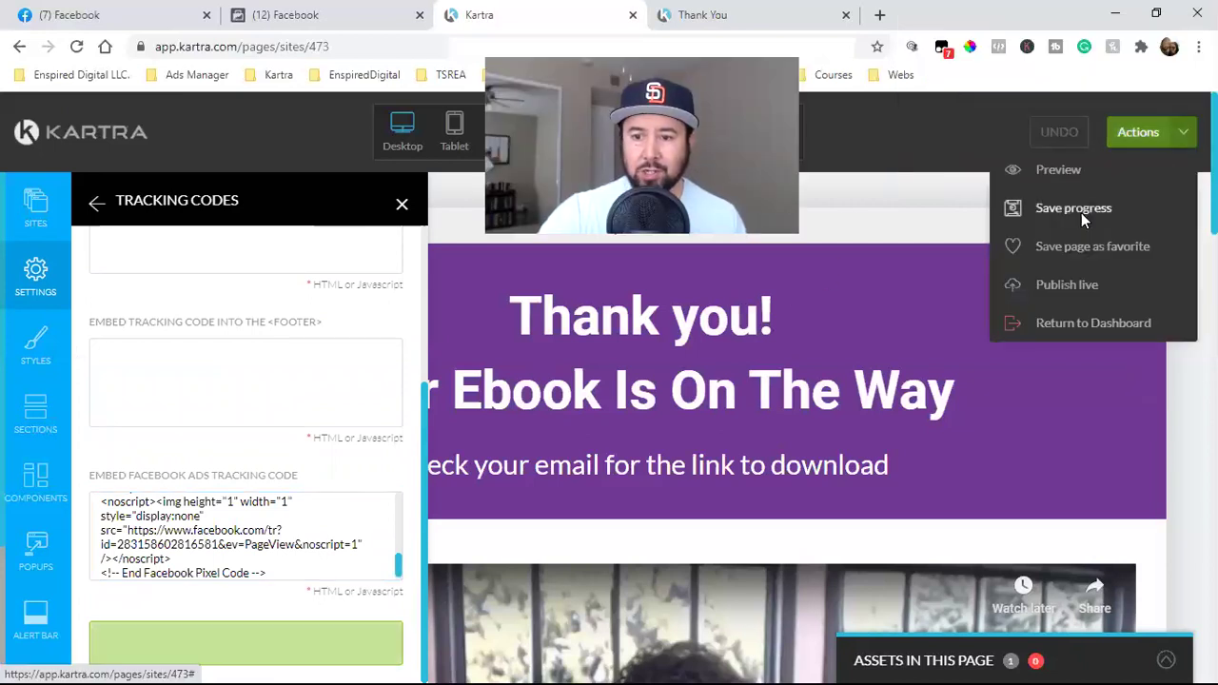
click(1075, 209)
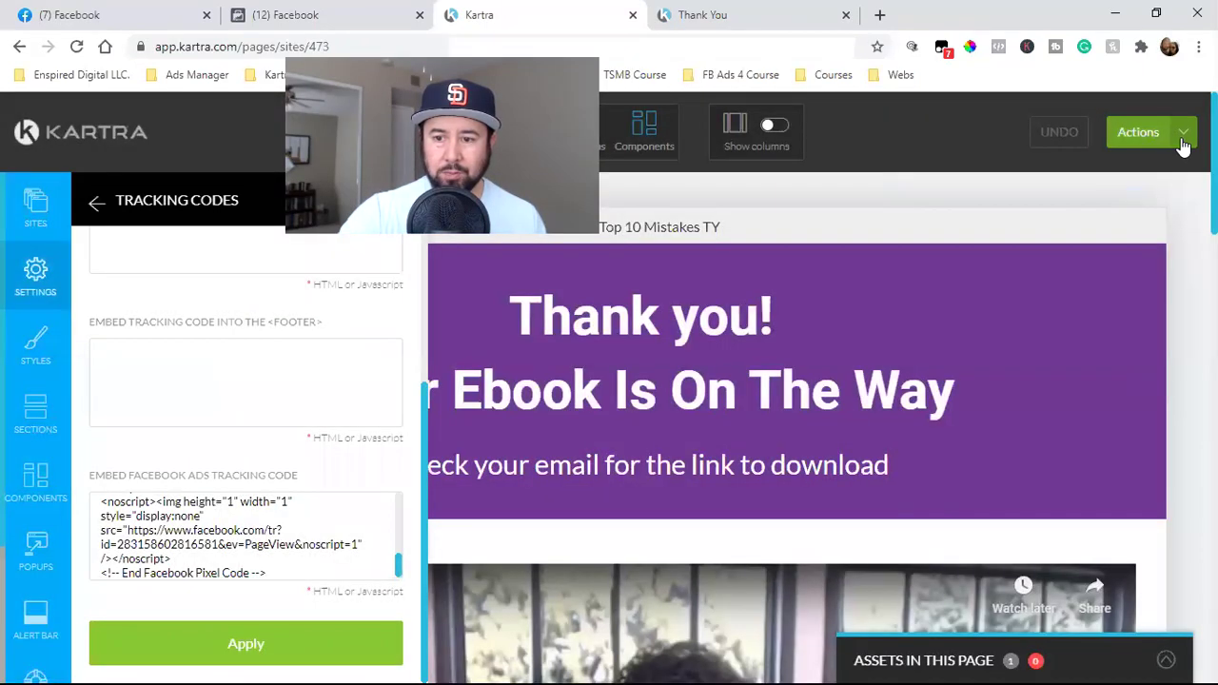
click(1183, 137)
click(1052, 286)
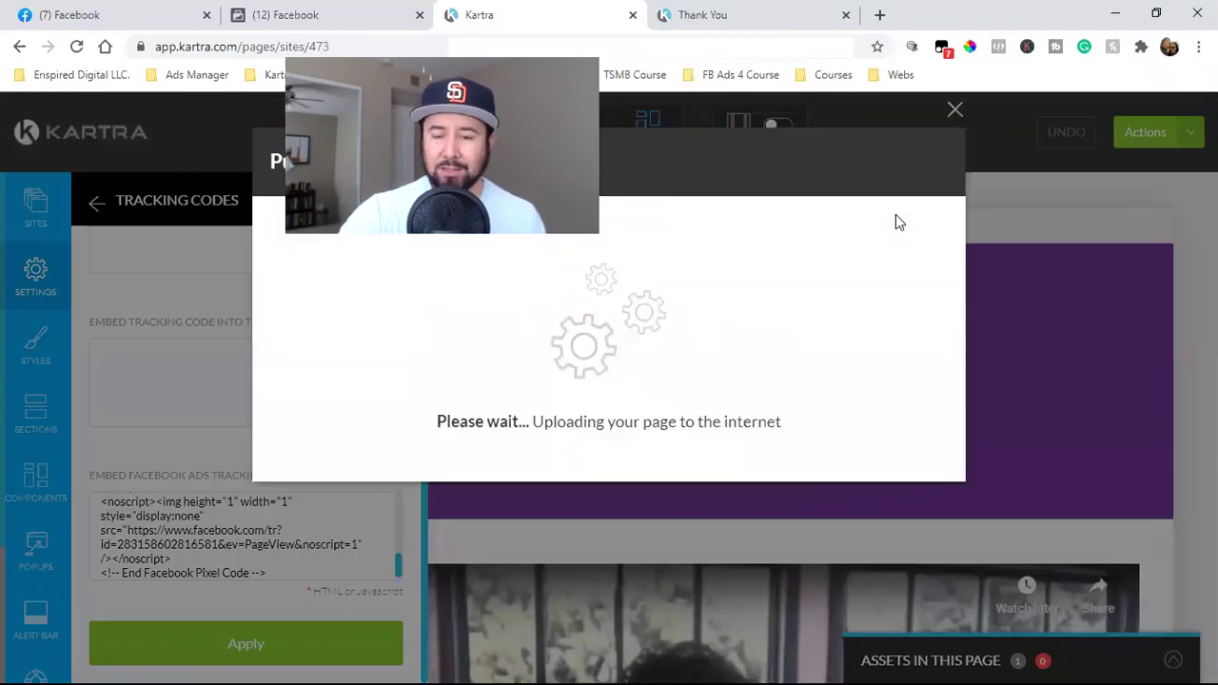
click(899, 170)
click(1183, 137)
click(1057, 323)
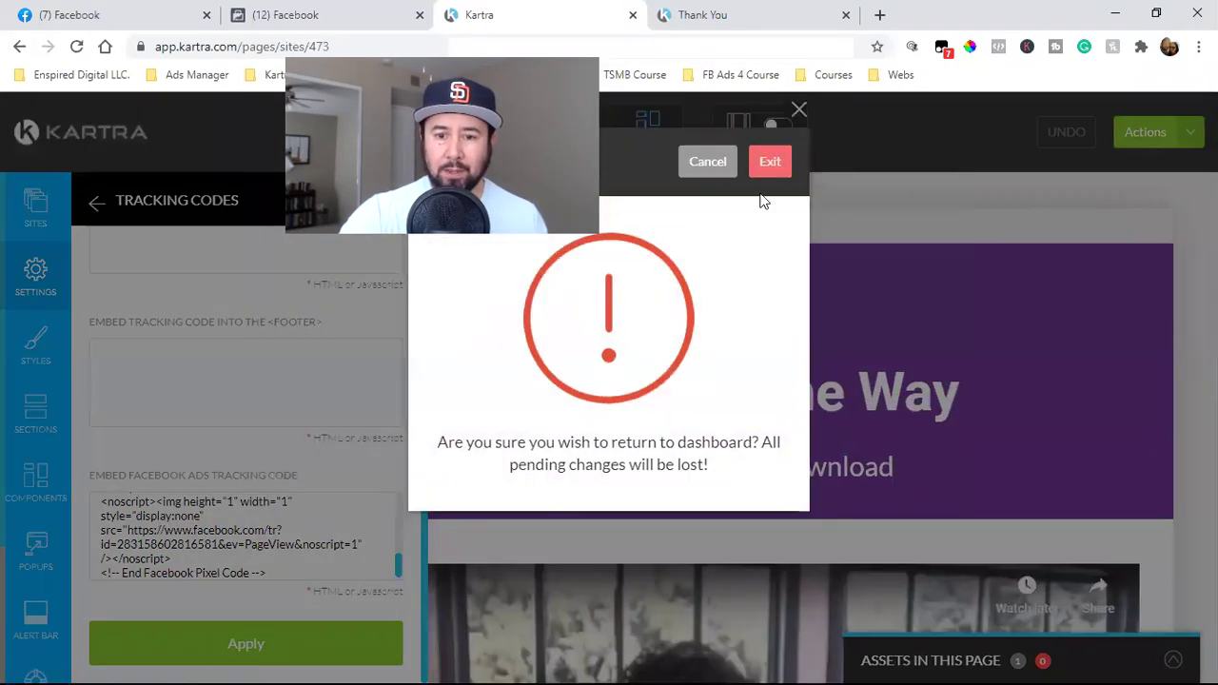
click(769, 164)
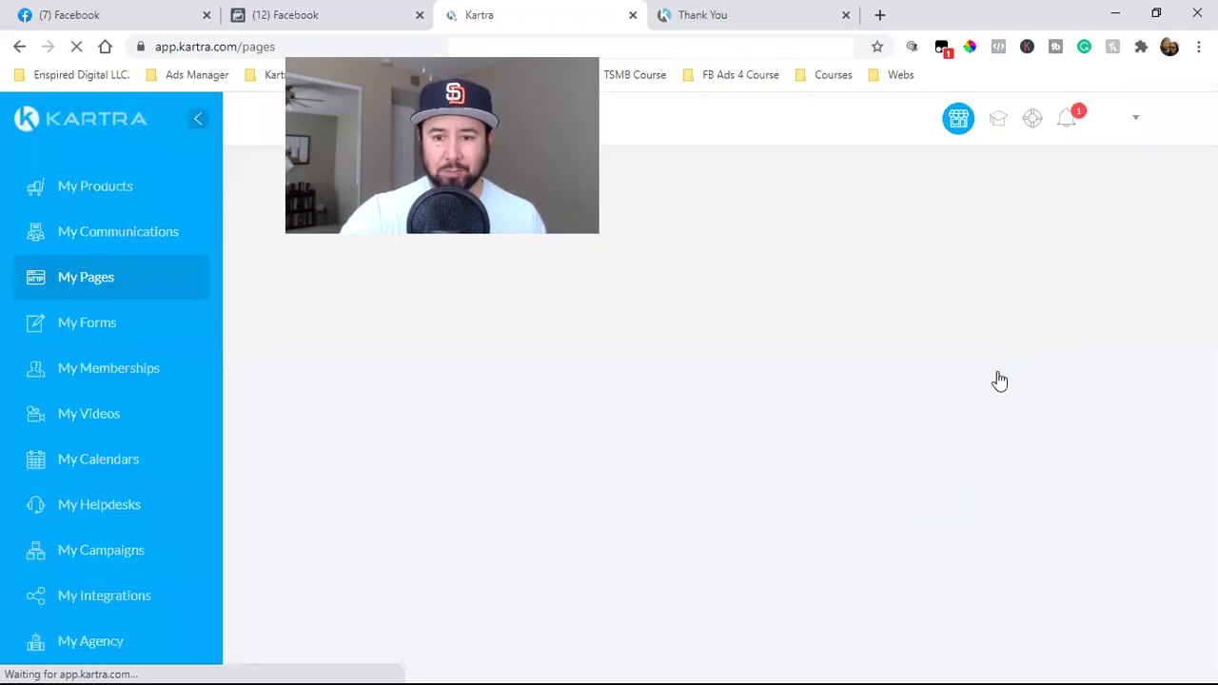
Step: Find the New Top 10 Mistakes page in the full pages list and open it for editing in the page builder
scroll(994, 378, down, 10)
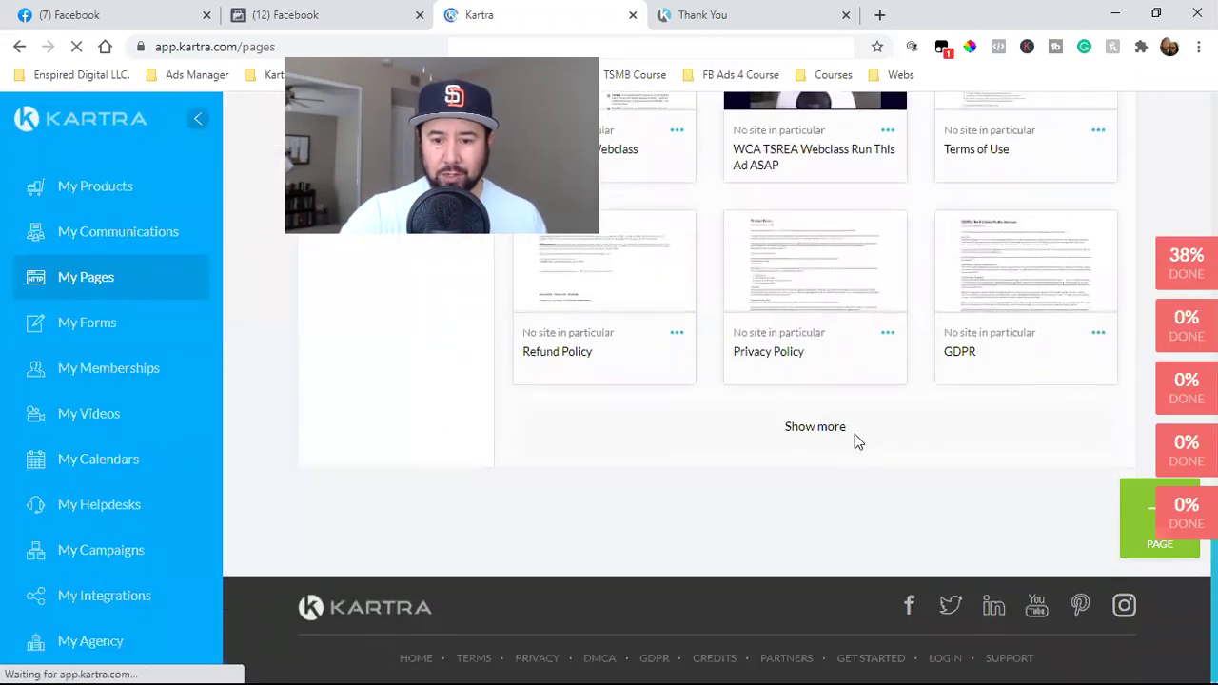
click(876, 438)
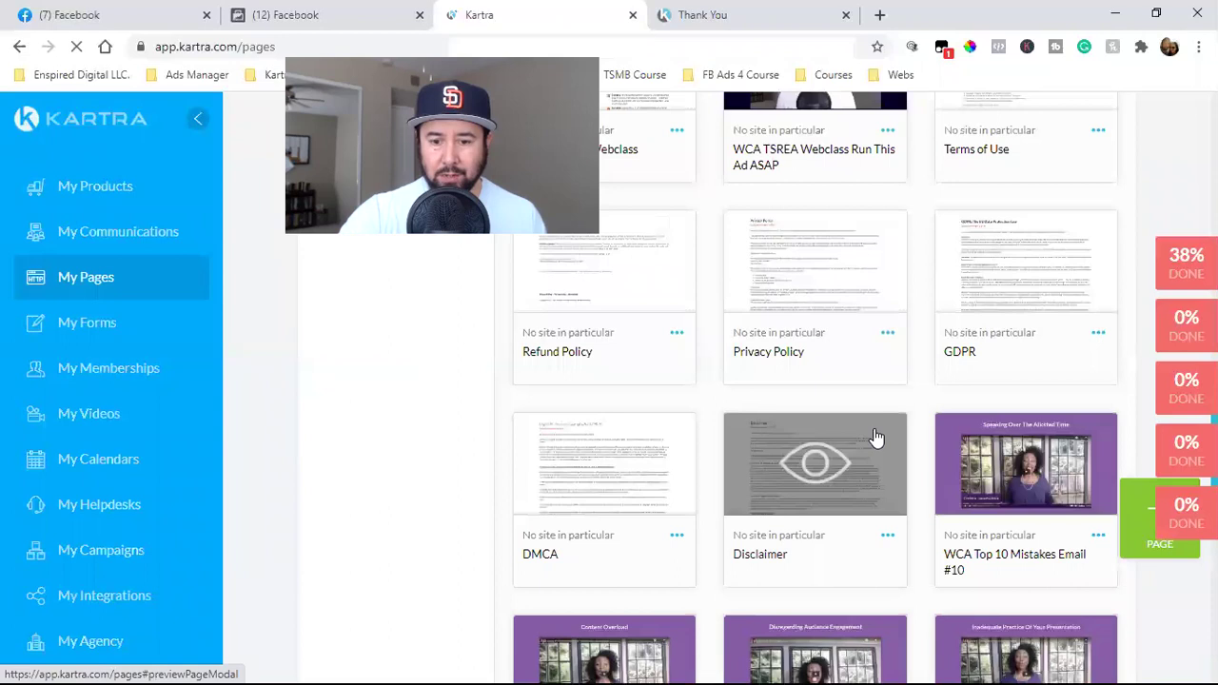
scroll(873, 437, down, 6)
scroll(909, 555, down, 4)
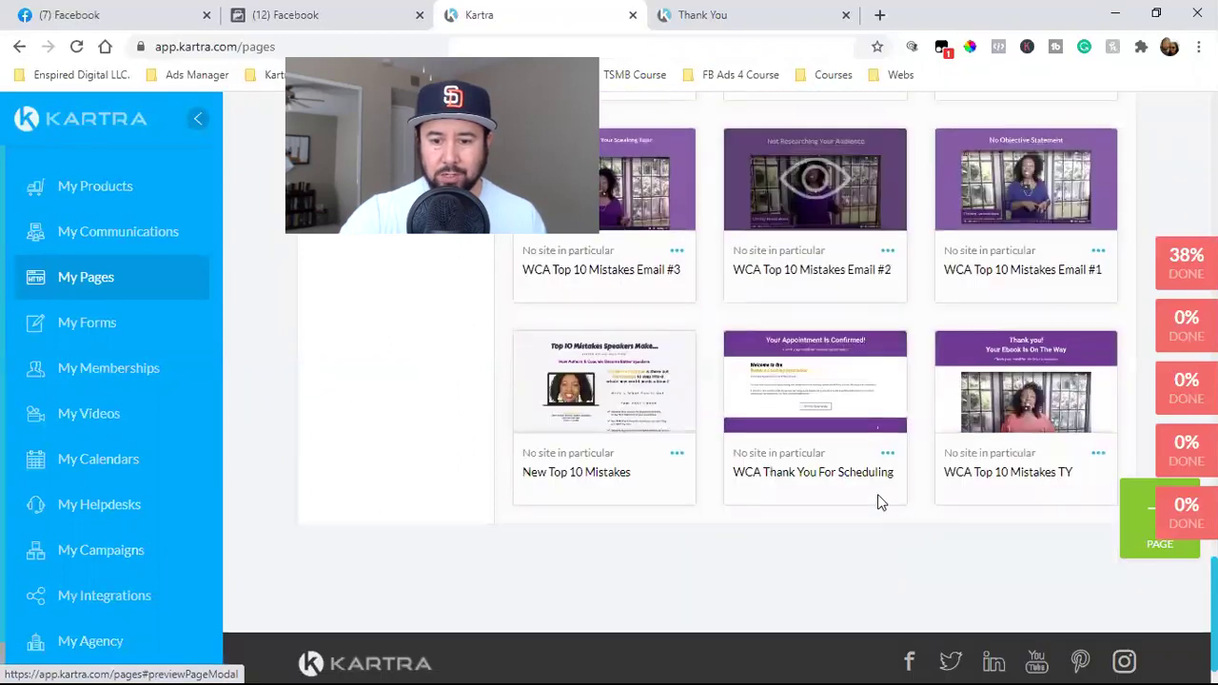
click(676, 453)
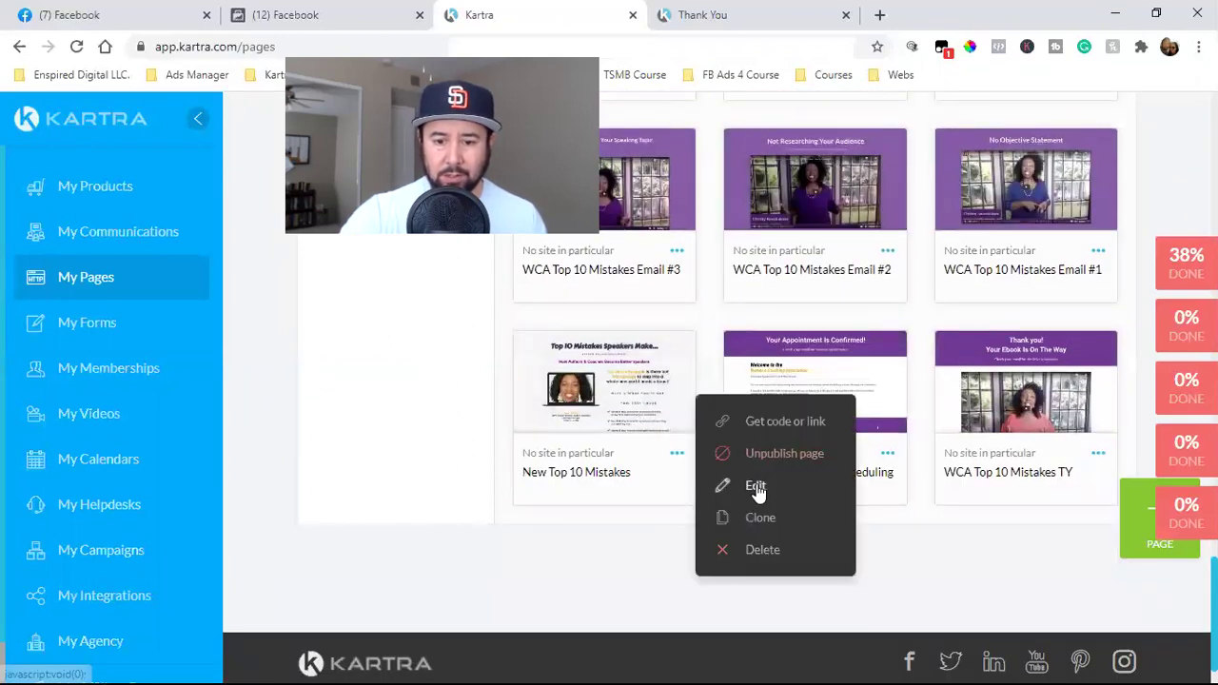
click(756, 485)
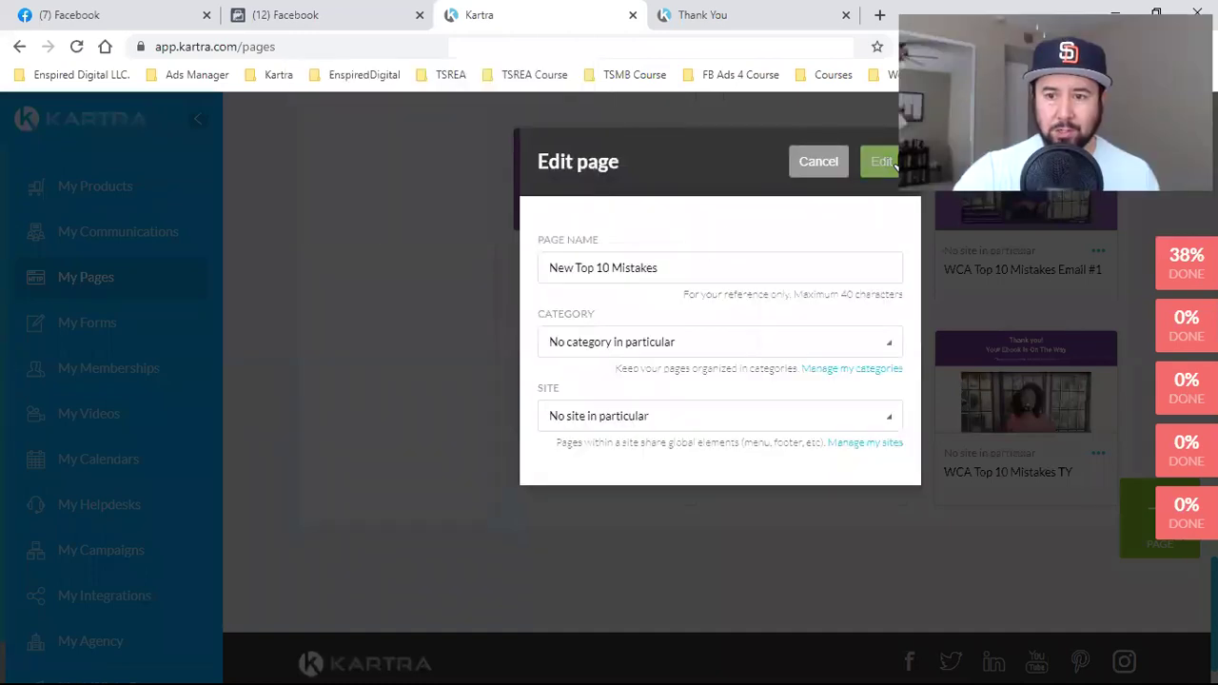
click(891, 162)
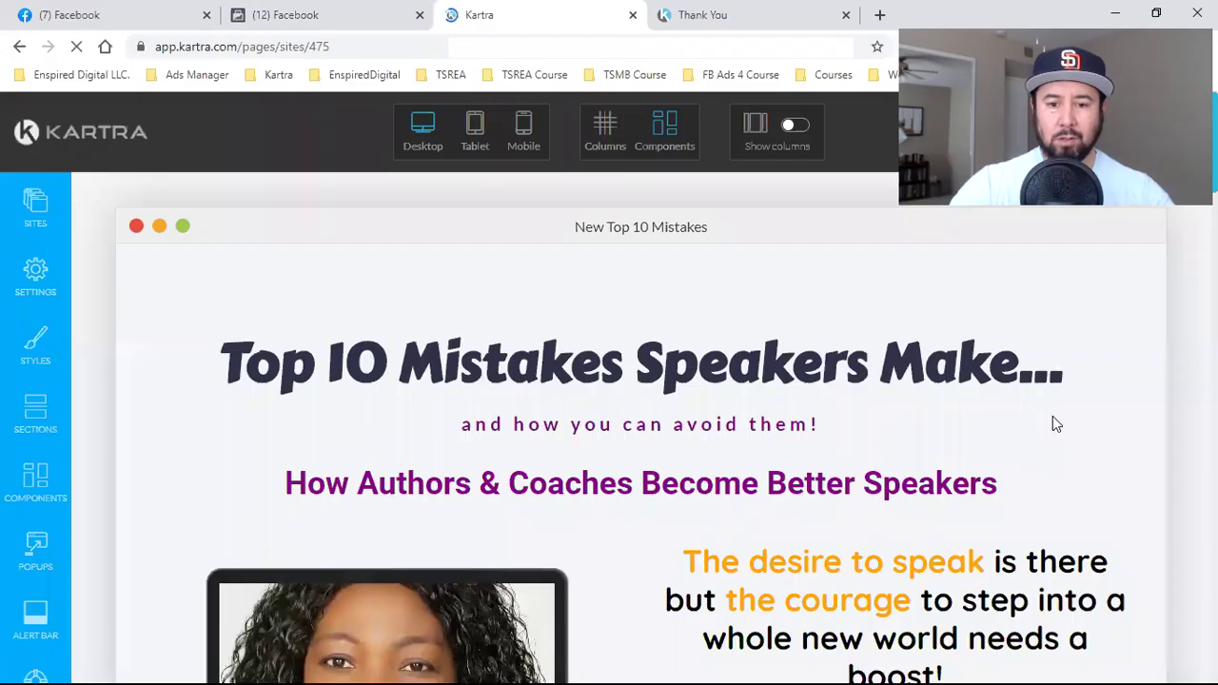
Step: Embed the copied pixel base code as the Facebook ads tracking code of the New Top 10 Mistakes page and apply it
click(35, 276)
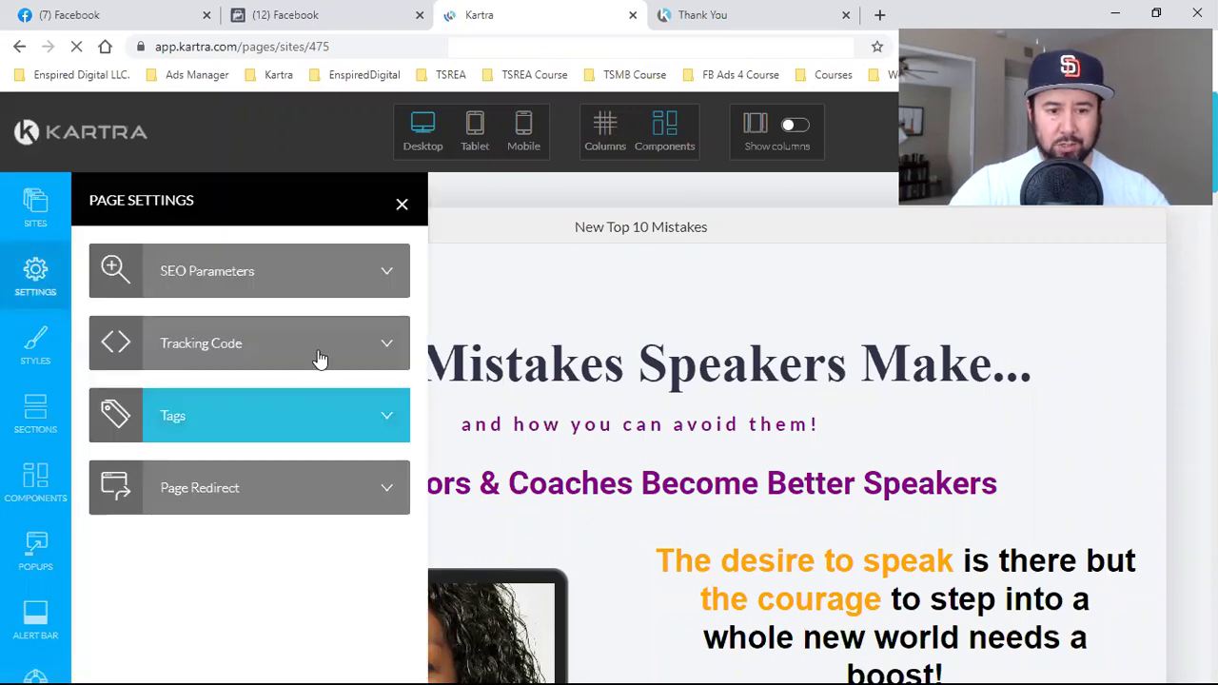
click(321, 358)
scroll(238, 533, down, 2)
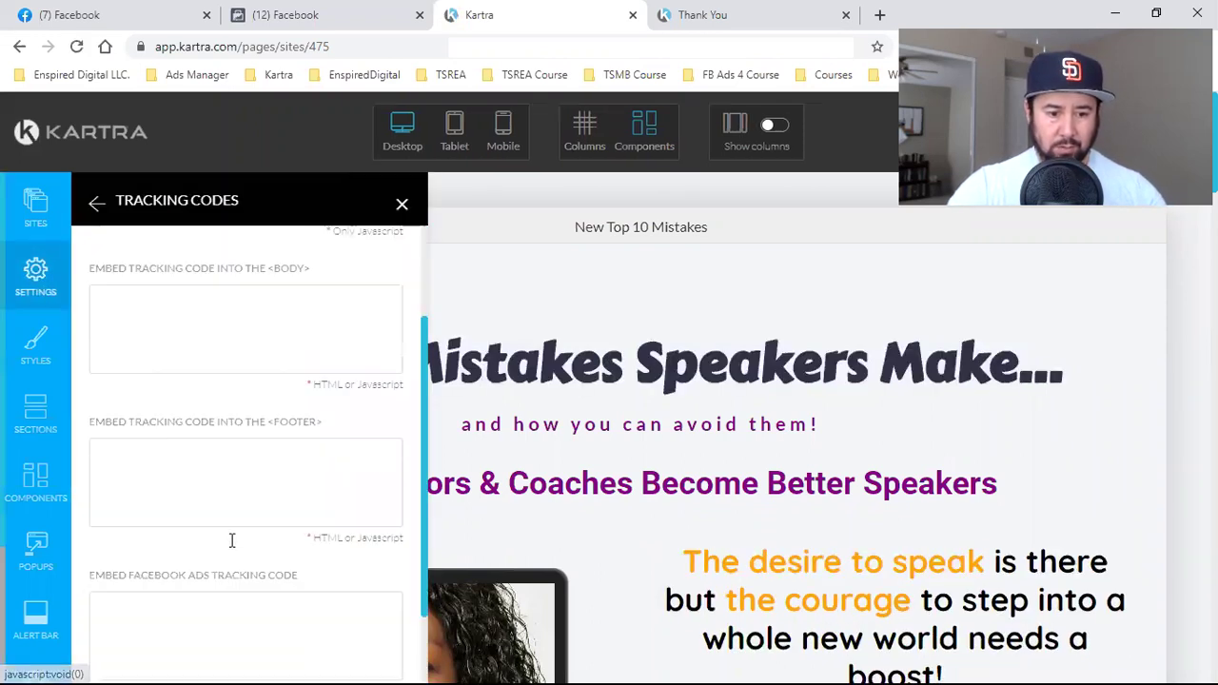
scroll(232, 541, down, 2)
click(231, 541)
key(ctrl+v)
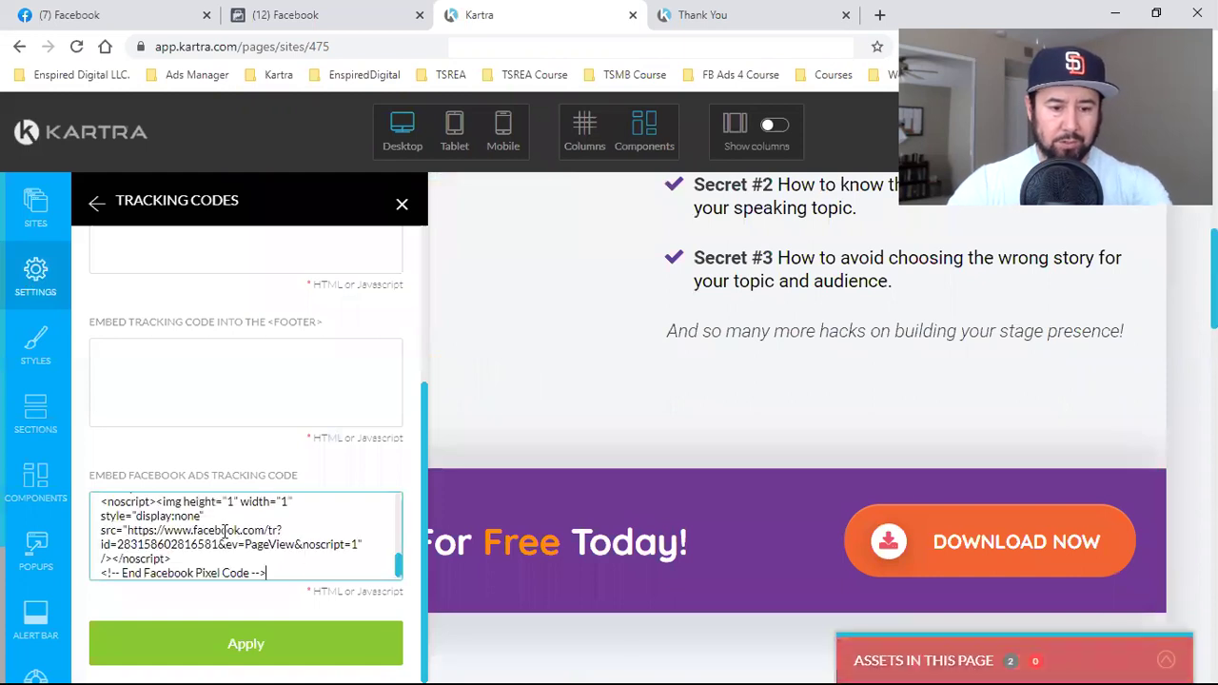
click(228, 638)
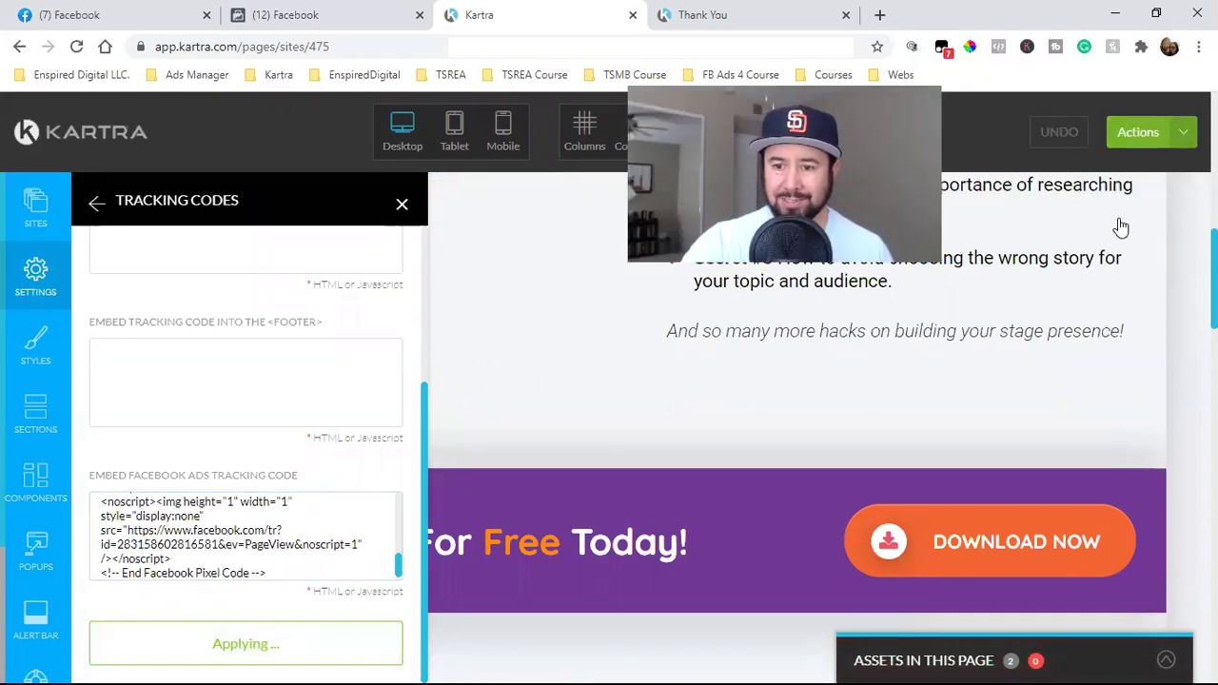
Step: Save and publish the New Top 10 Mistakes page and return to the dashboard
click(1139, 131)
click(1115, 217)
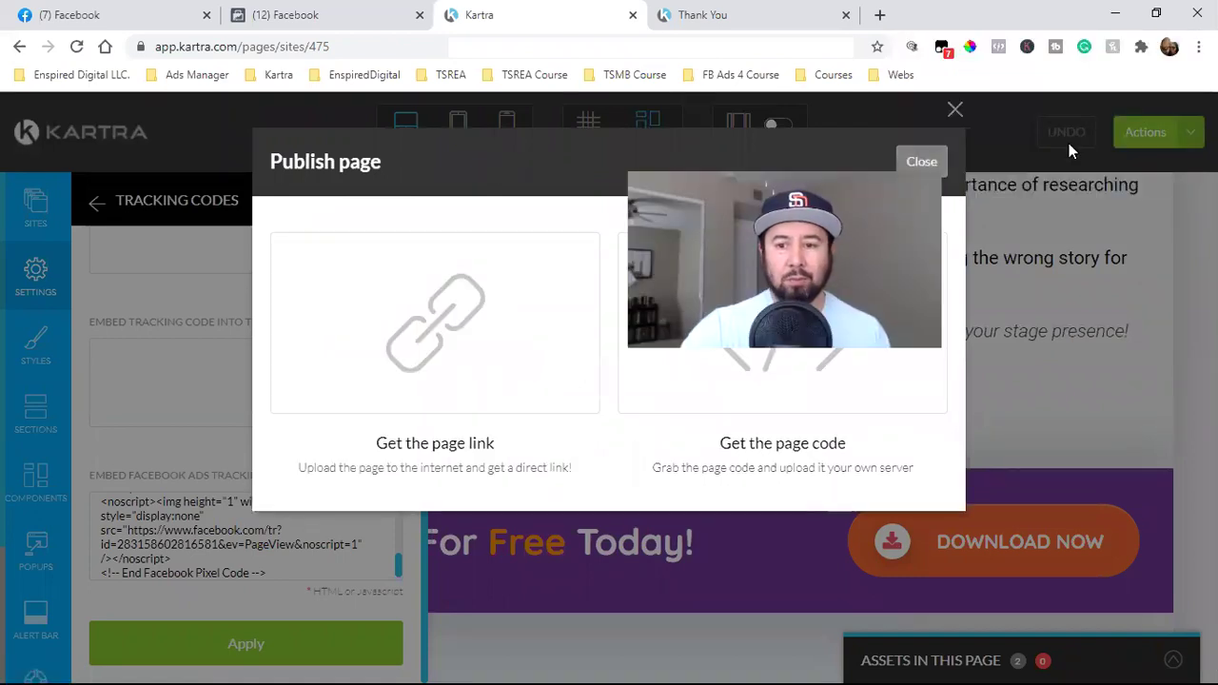
click(1068, 143)
click(1180, 133)
click(1009, 324)
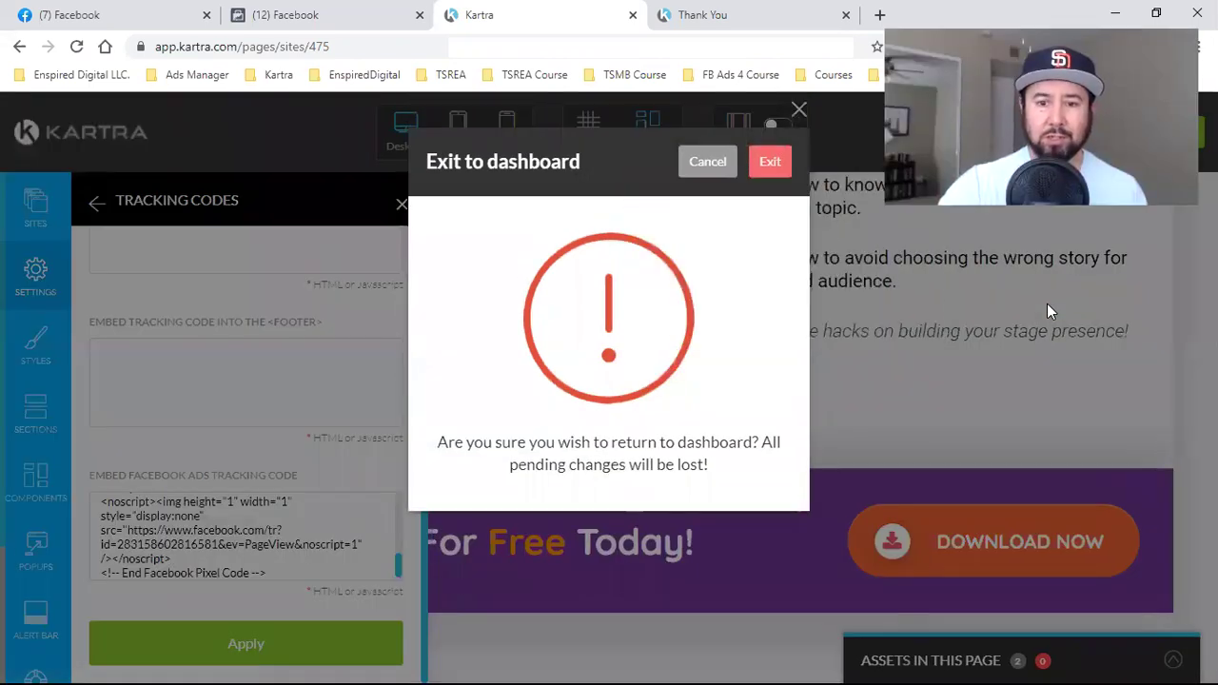
click(772, 163)
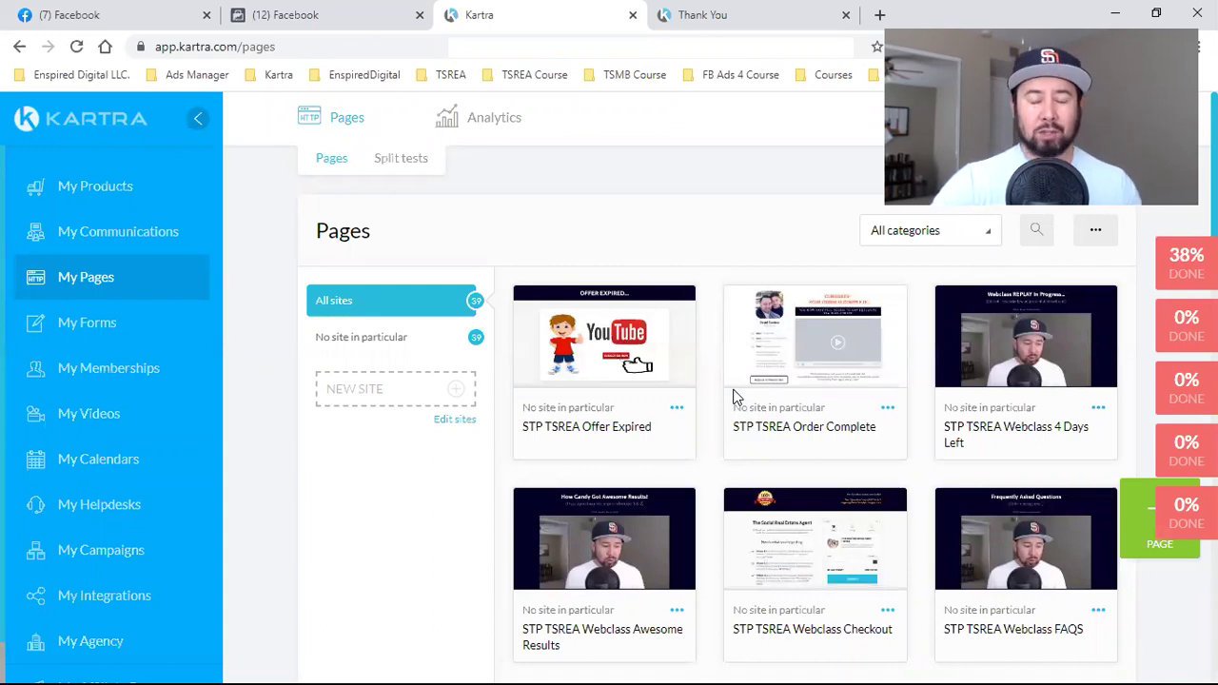
Step: Return to the live ebook thank-you page, check it with Facebook Pixel Helper and reload it to detect the installed pixel
mouse_move(816, 517)
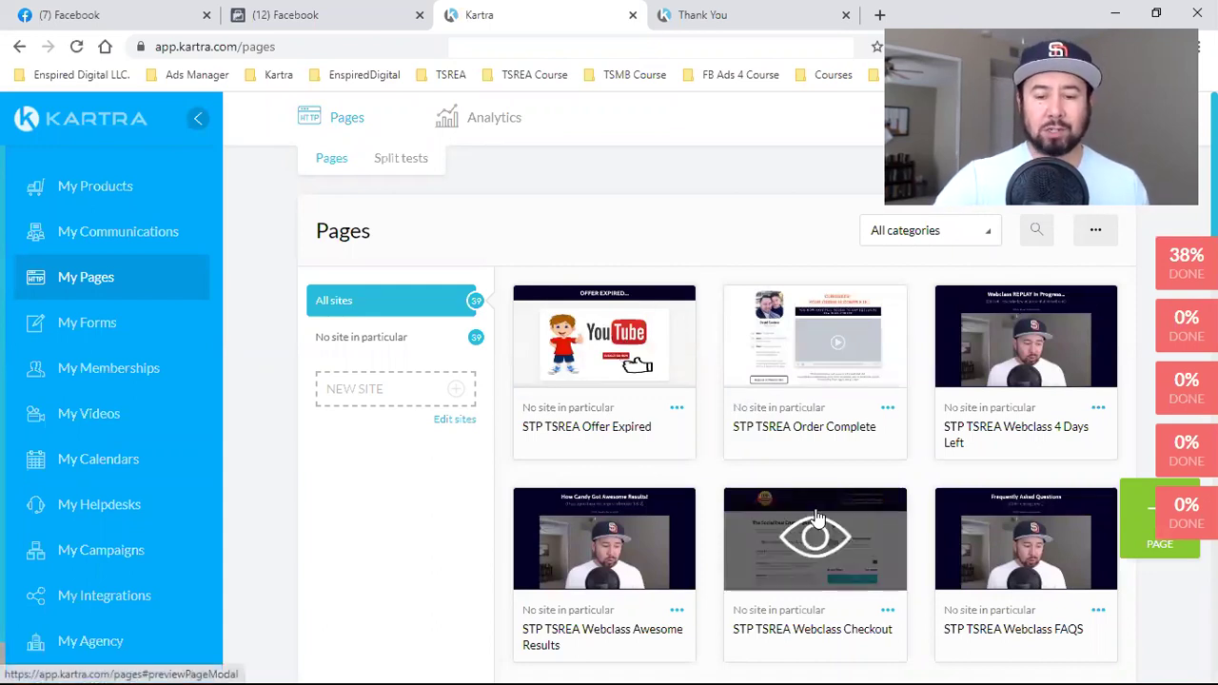
scroll(816, 517, down, 5)
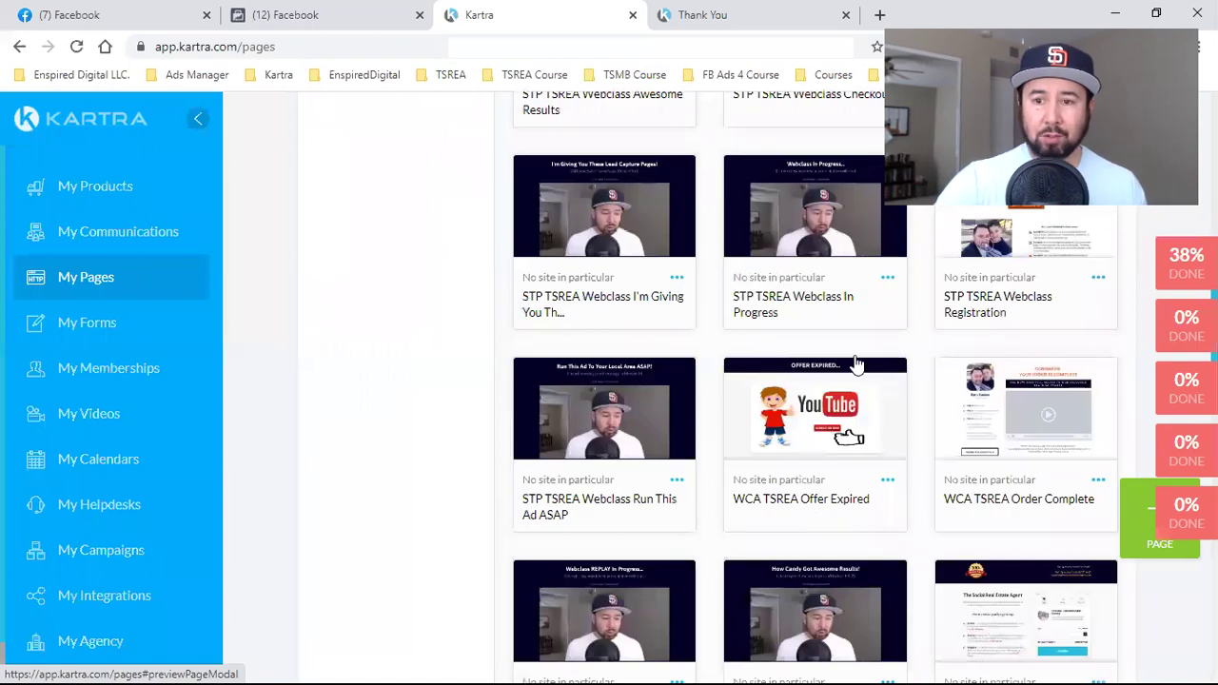
click(703, 14)
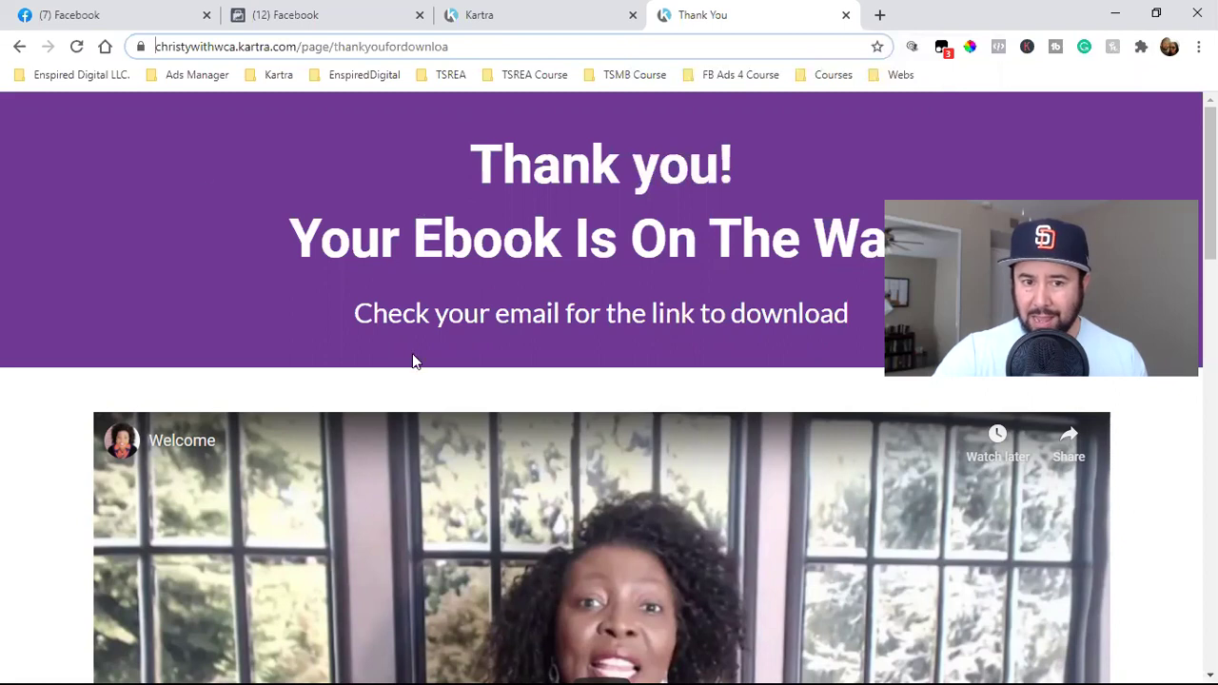
click(1000, 48)
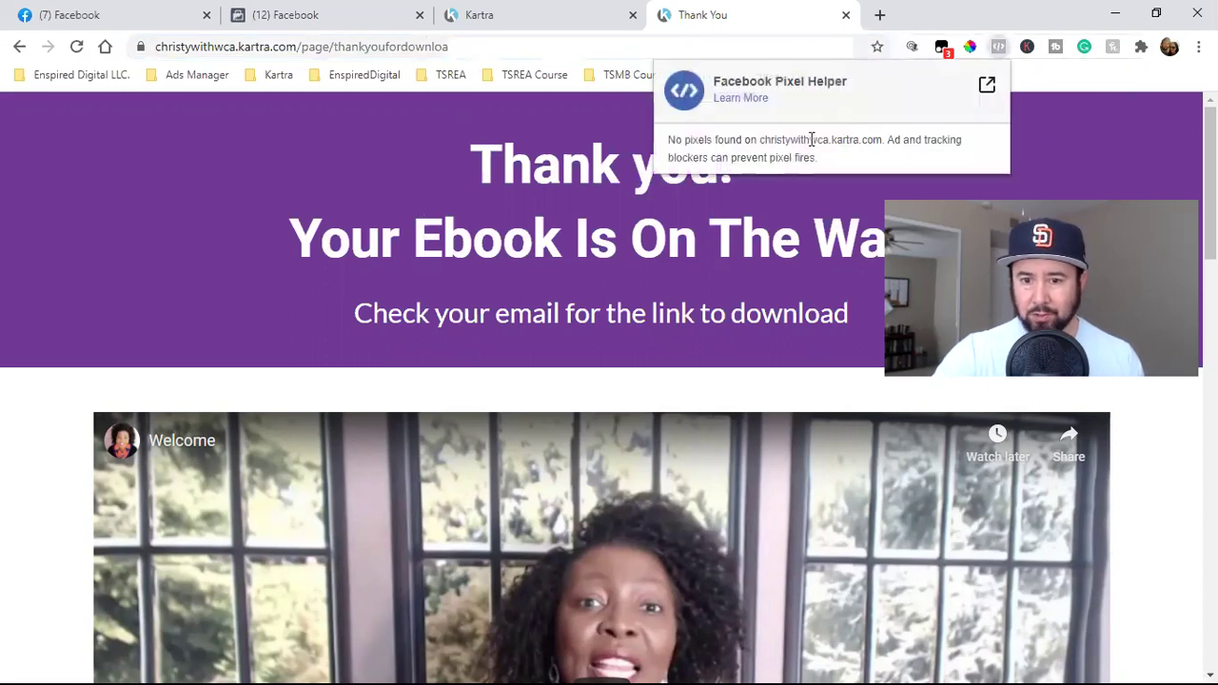
click(309, 178)
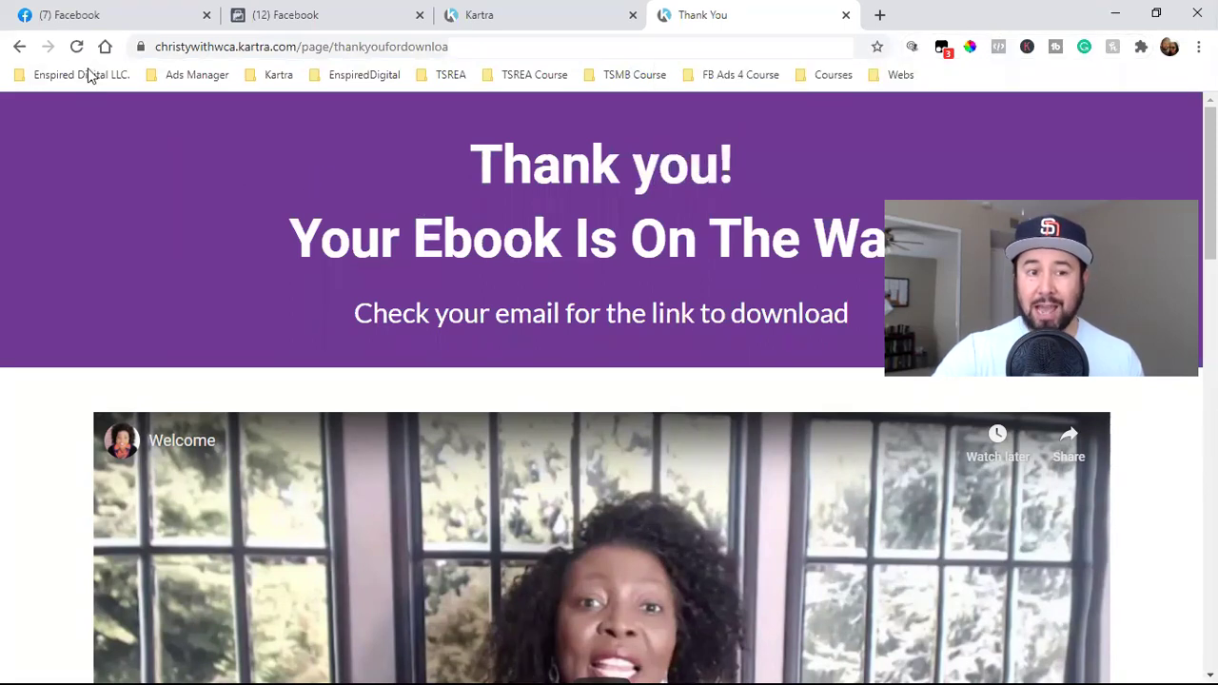
click(73, 49)
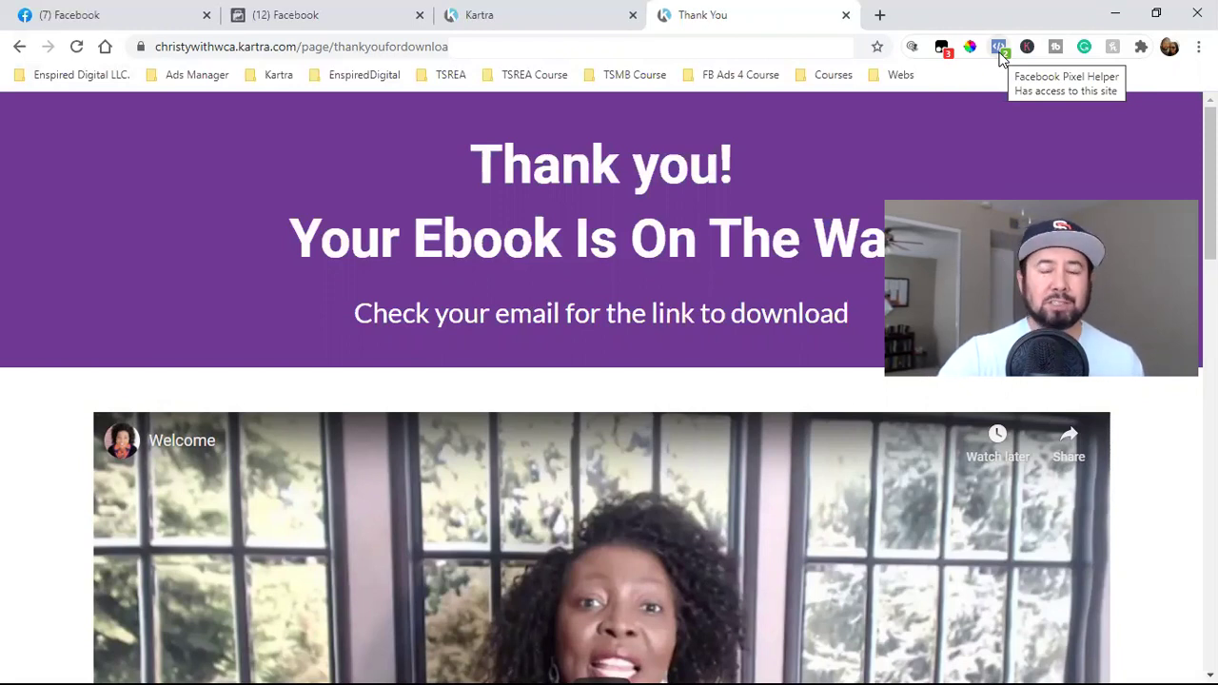
Step: Check the live thank-you page with Facebook Pixel Helper and reload the pixel's overview in Facebook Events Manager
click(999, 47)
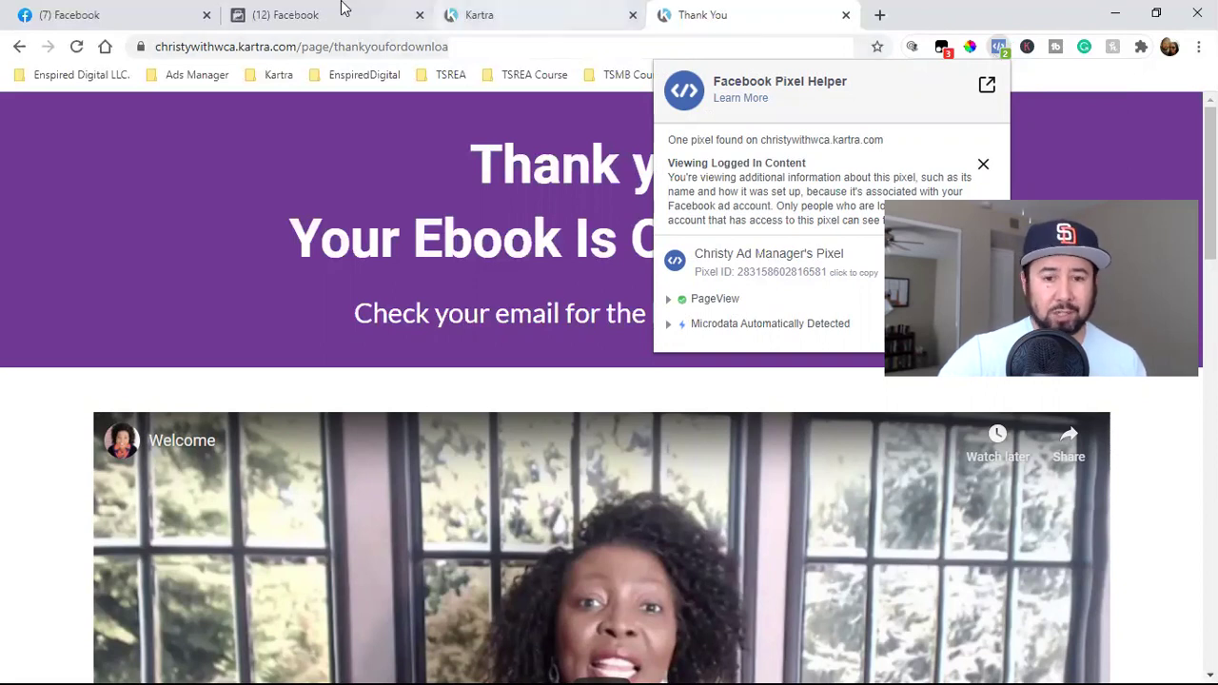
click(510, 11)
click(346, 11)
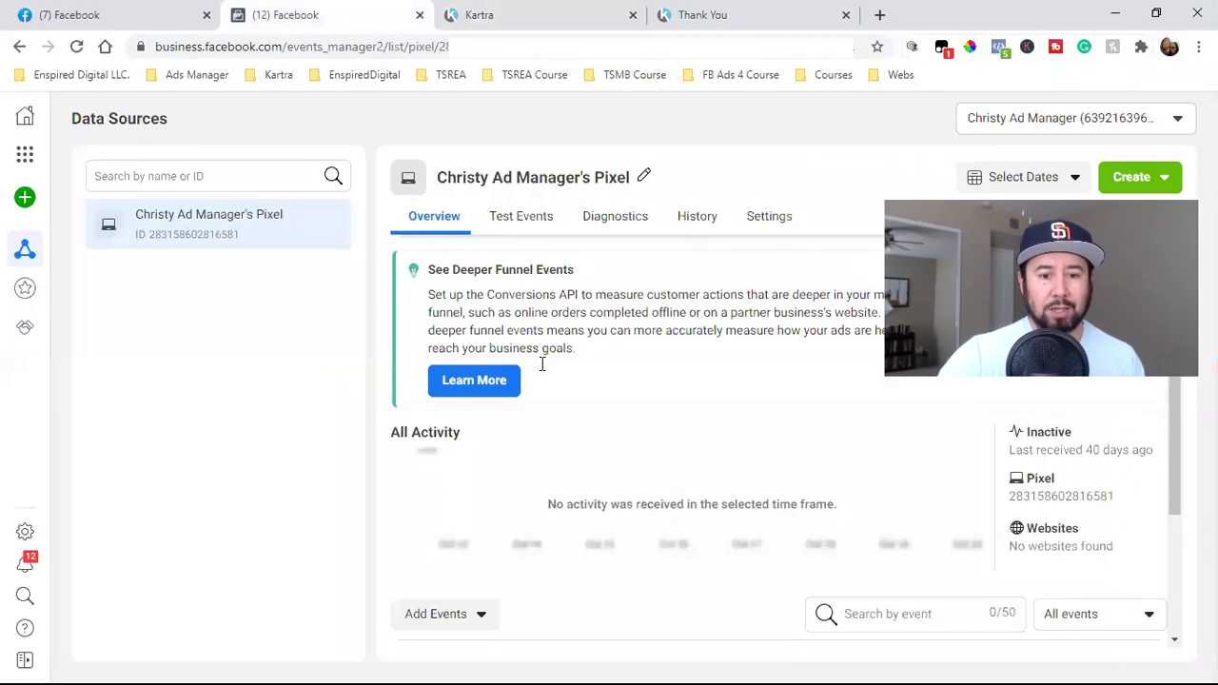
click(76, 46)
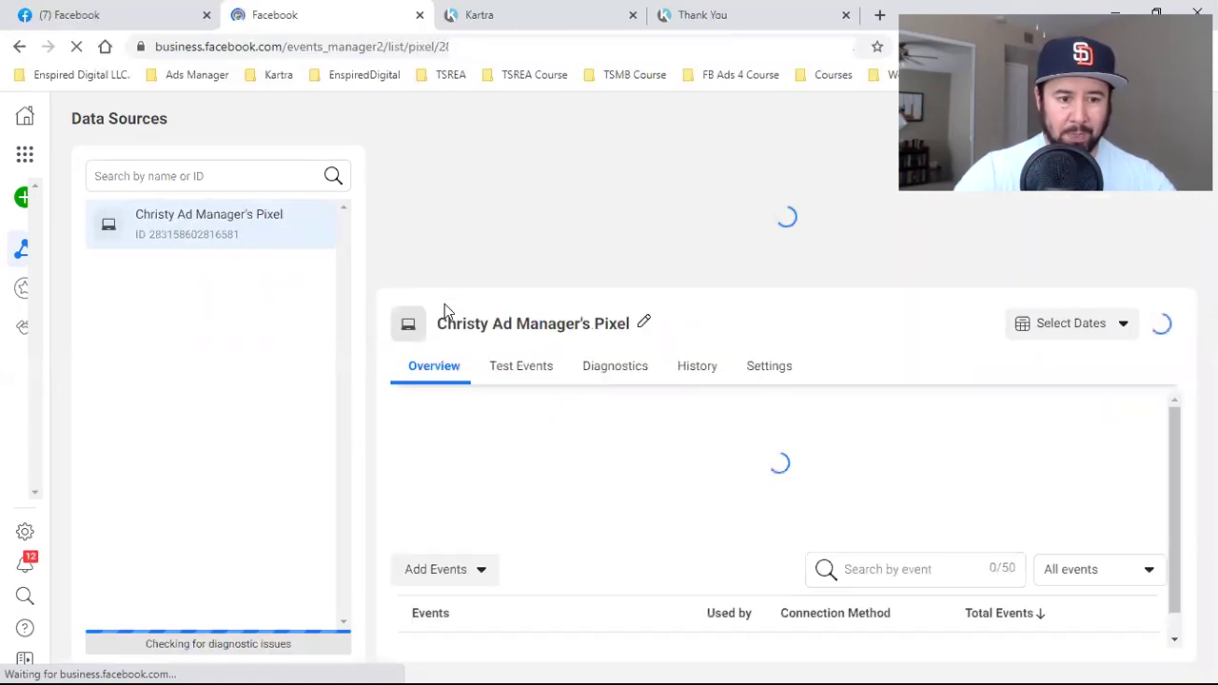
Step: Go to the Custom Conversions section of Events Manager and start creating a custom conversion
mouse_move(26, 258)
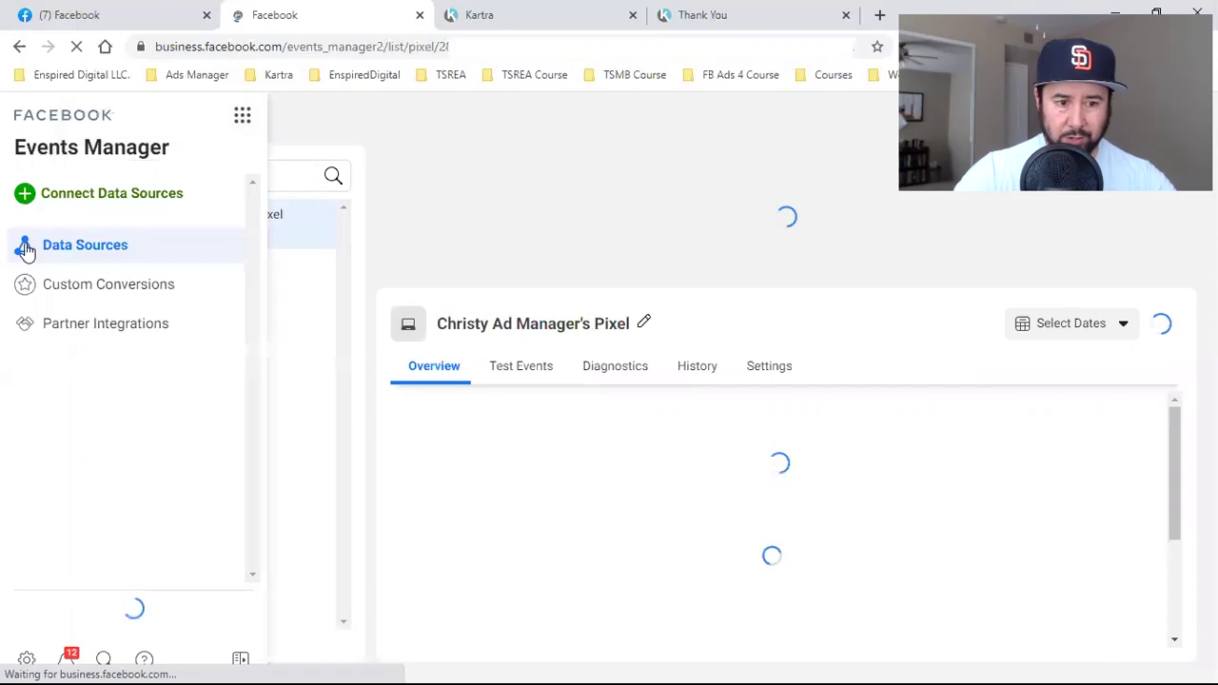
click(100, 285)
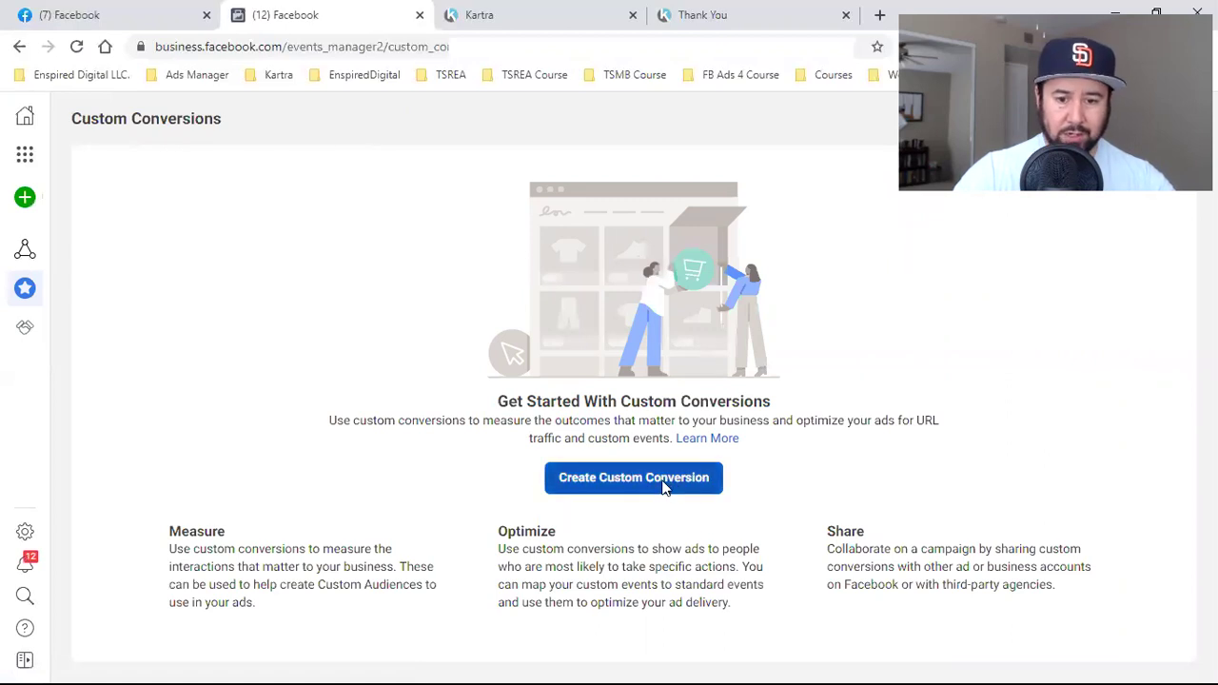
click(671, 487)
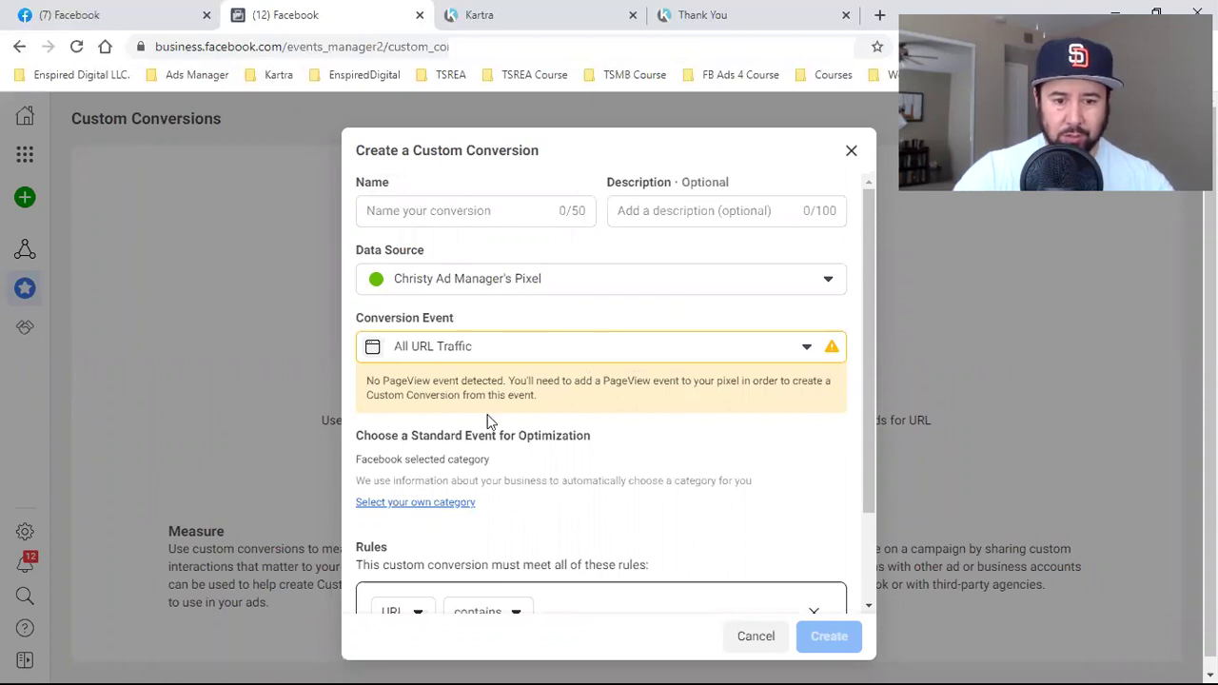
Step: Try to get the PageView event detected by reloading the thank-you page and the Custom Conversions page and restarting the custom conversion
click(851, 151)
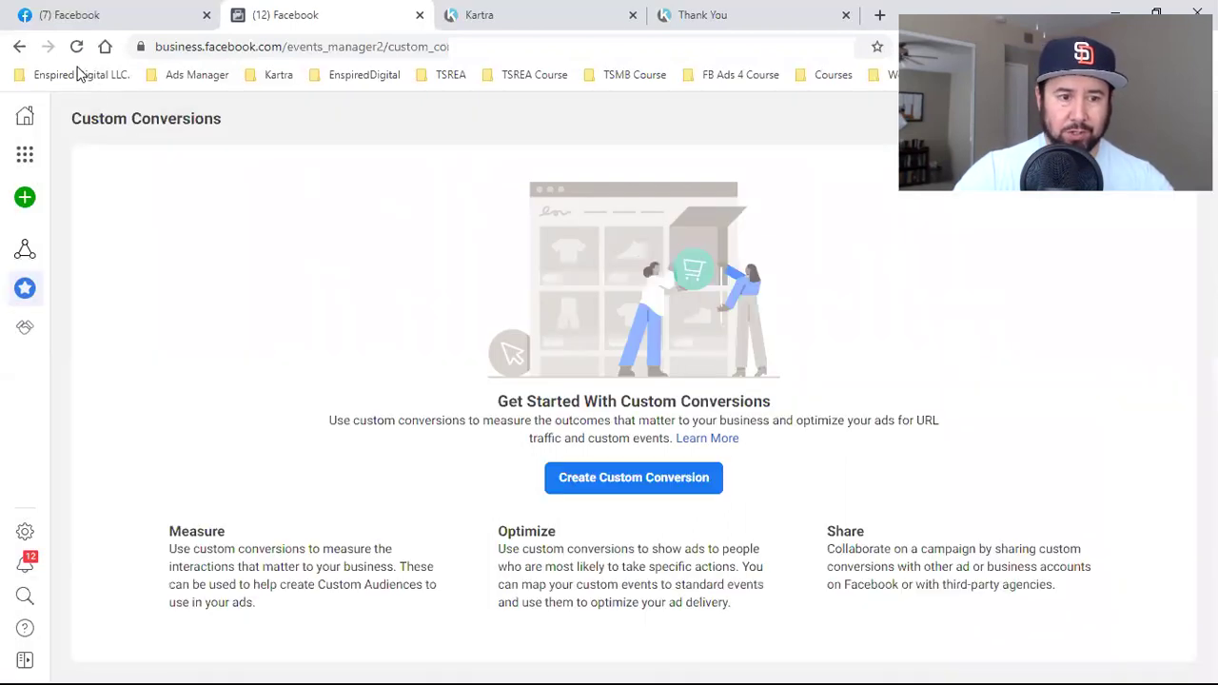
click(76, 46)
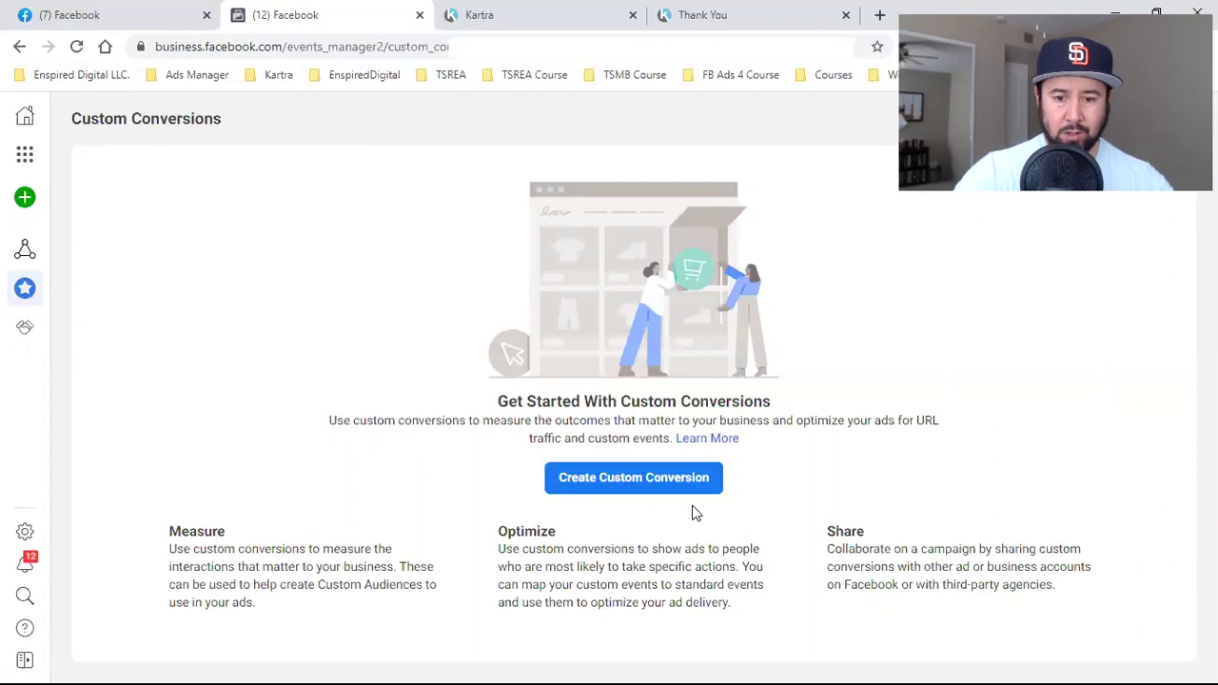
click(666, 479)
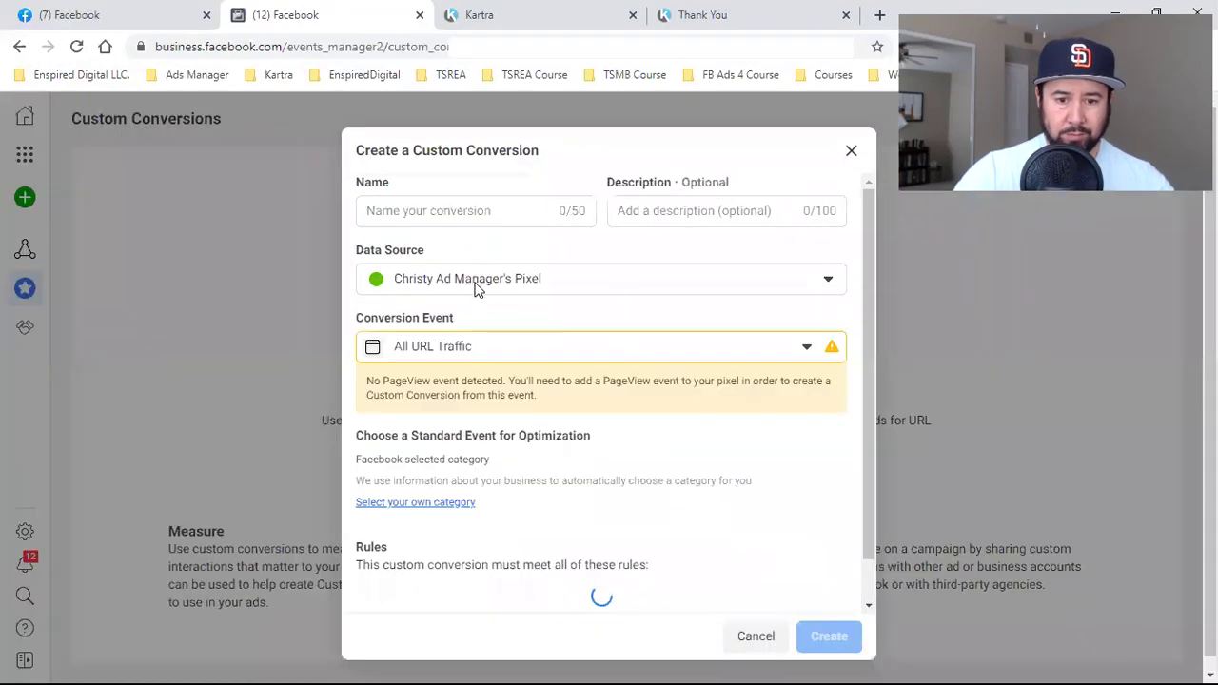
click(716, 13)
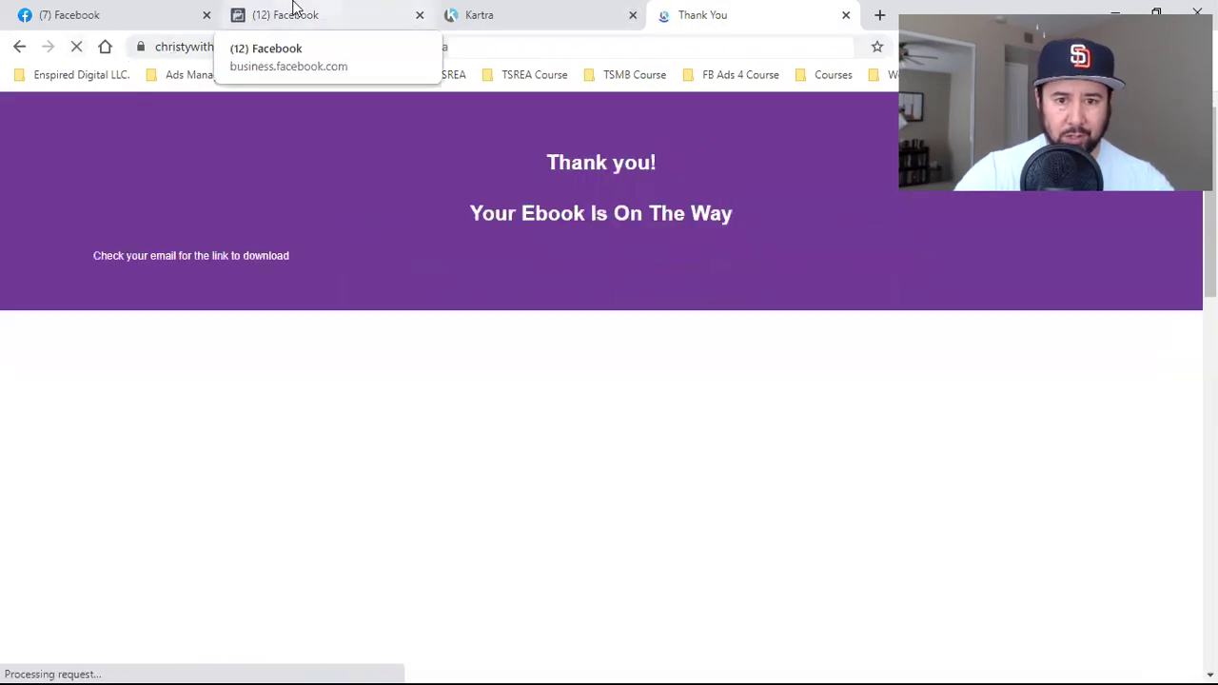
click(295, 12)
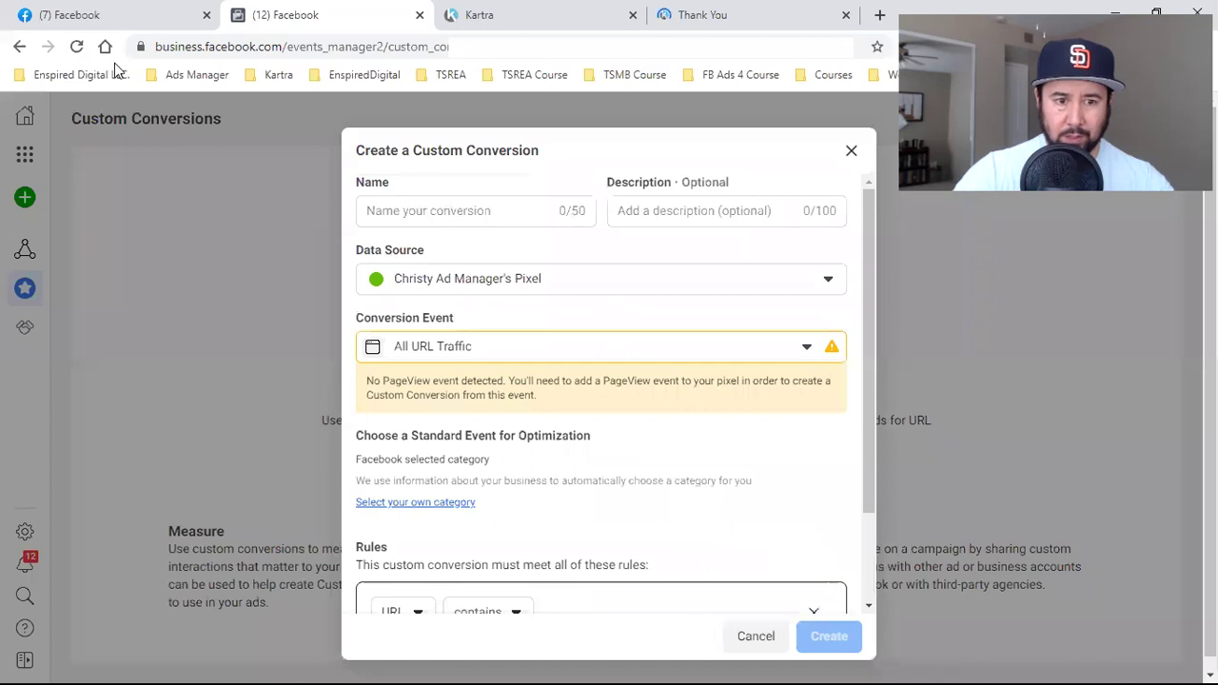
click(77, 46)
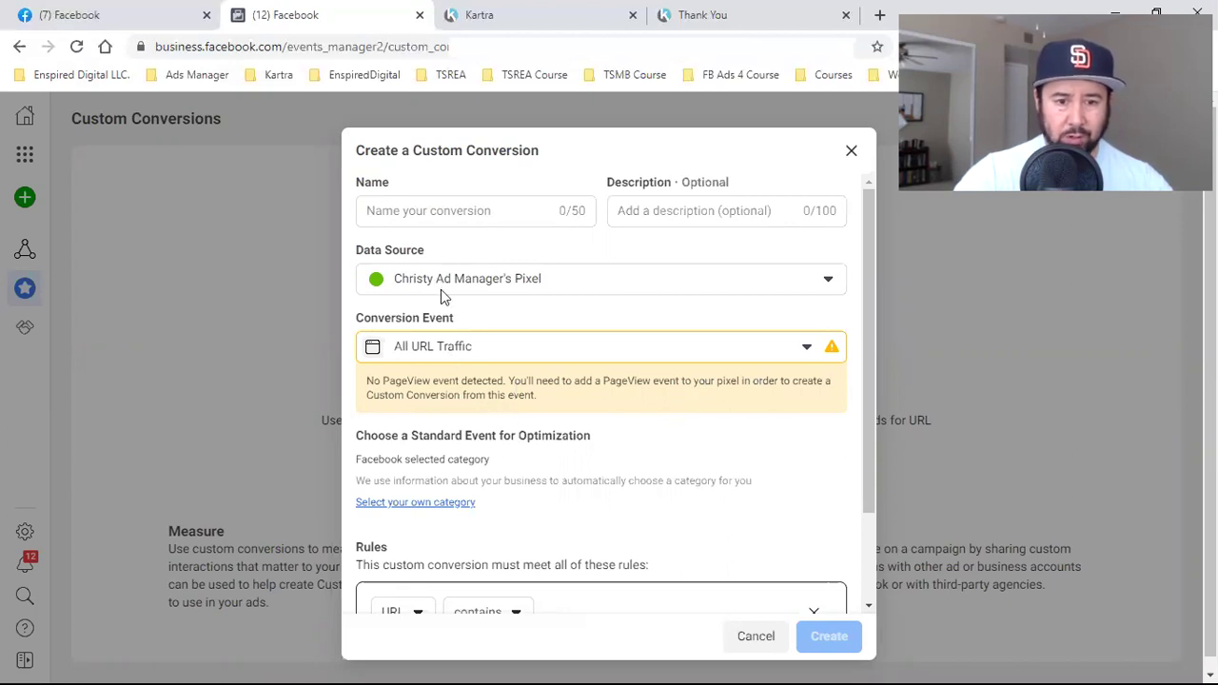
Step: Select your own category for the custom conversion and set its standard event for optimization to Lead
click(438, 500)
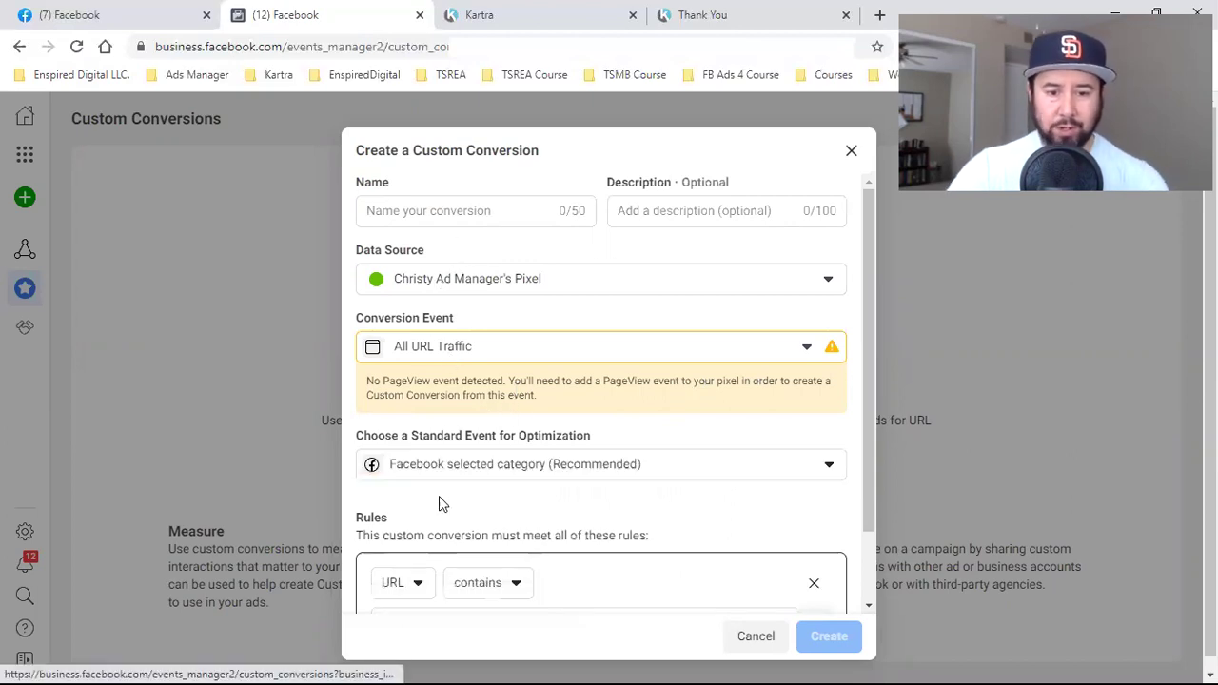
click(544, 473)
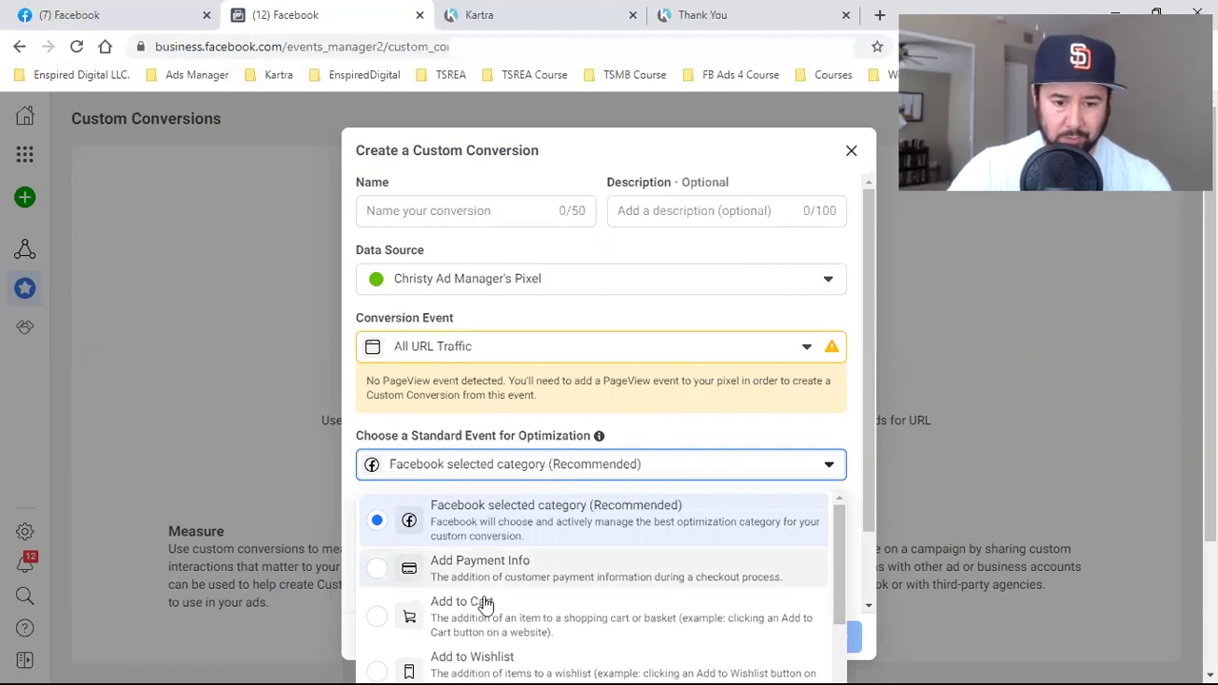
scroll(476, 609, down, 5)
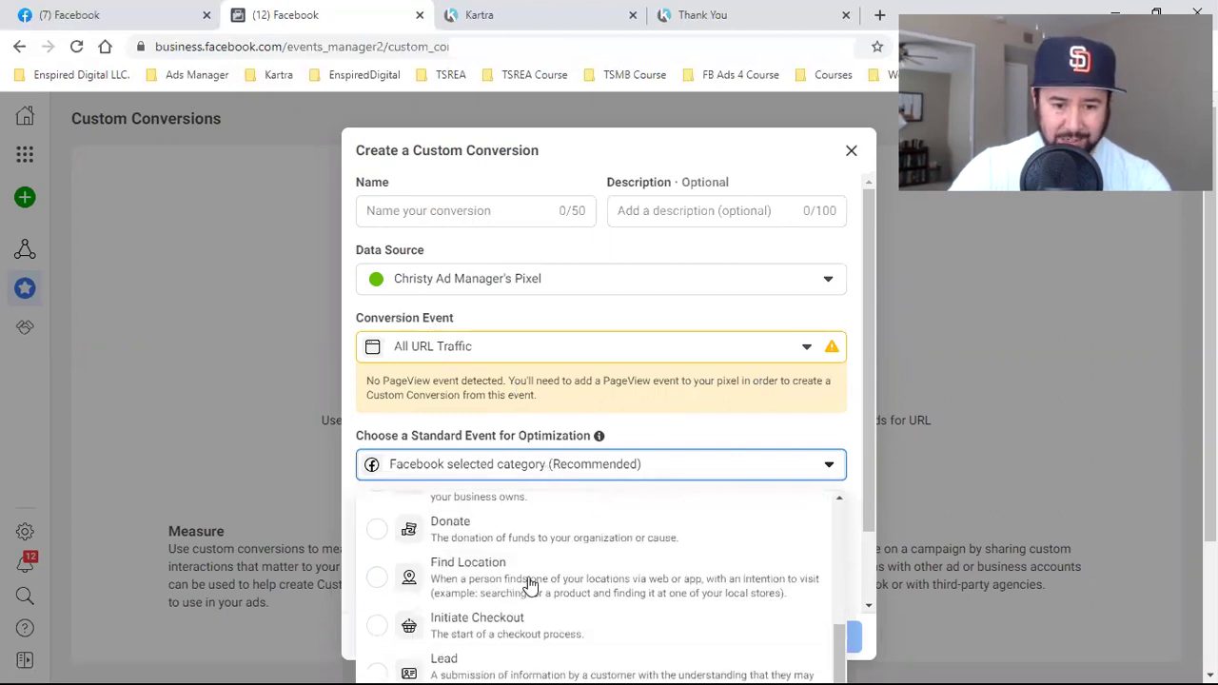
click(464, 664)
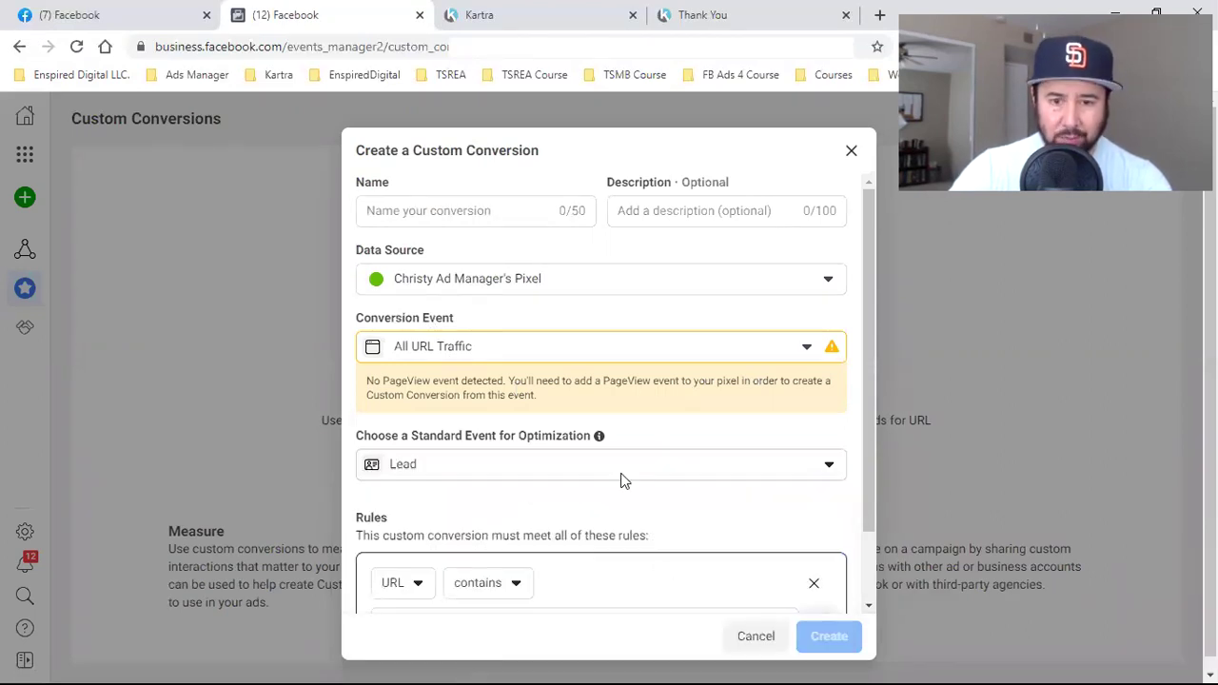
click(721, 13)
click(268, 50)
click(269, 50)
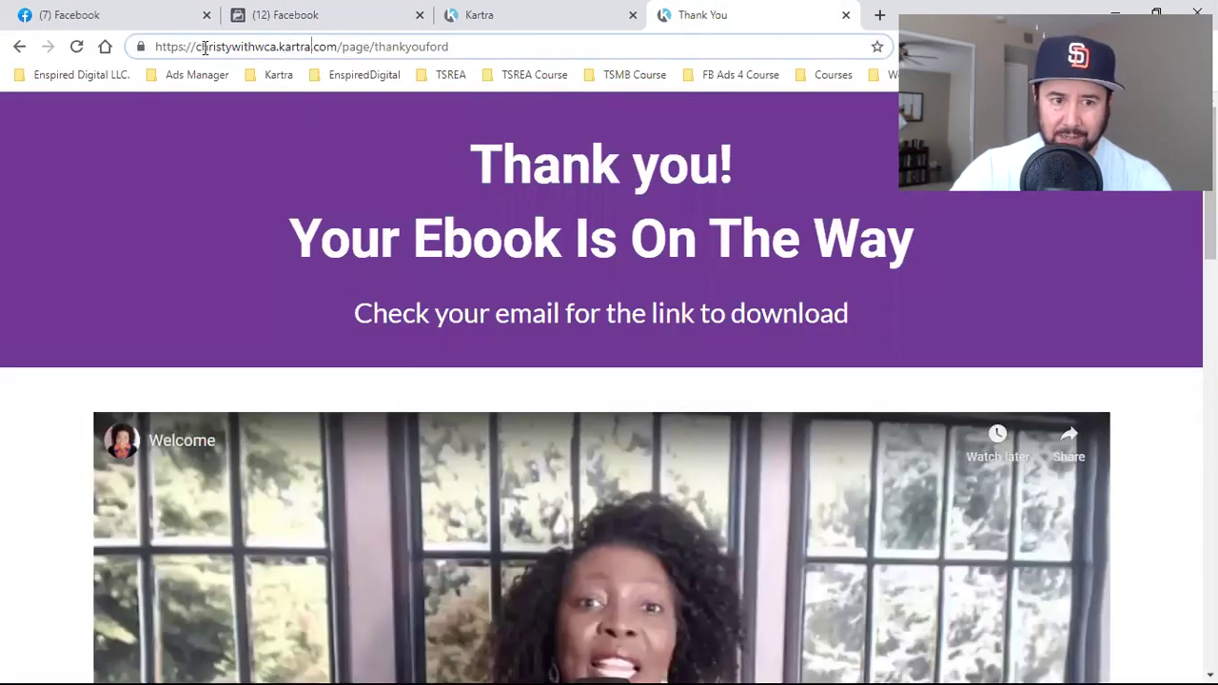
drag(195, 48, 755, 48)
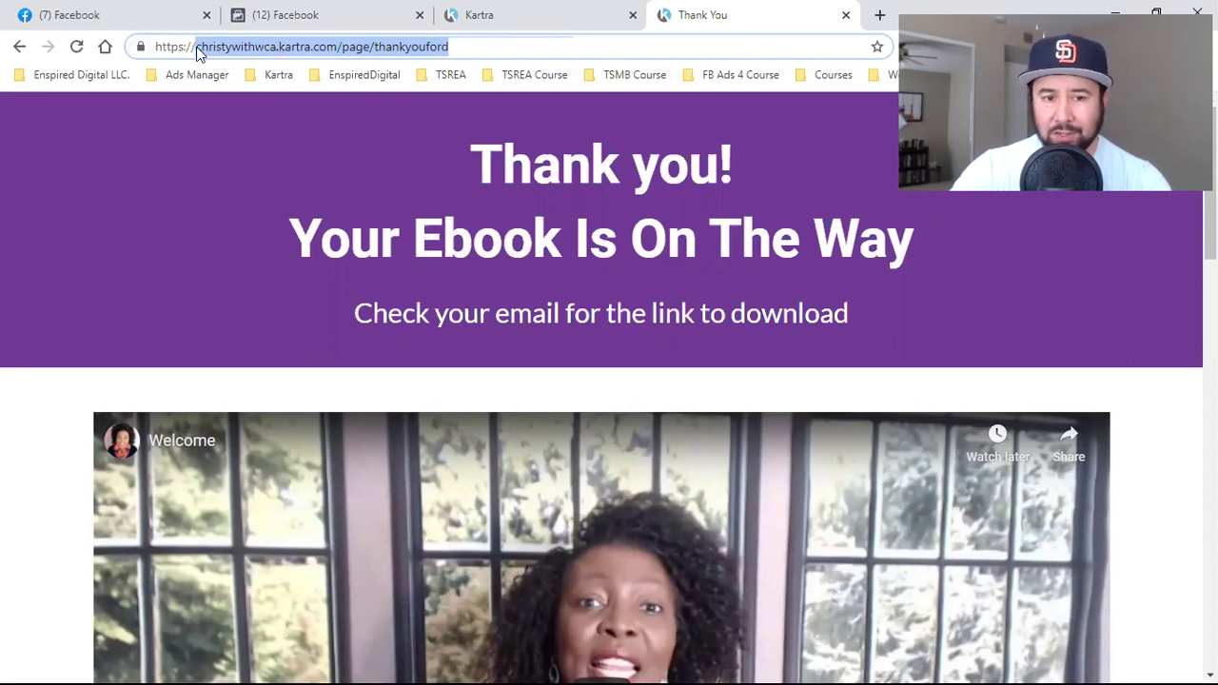
right_click(384, 47)
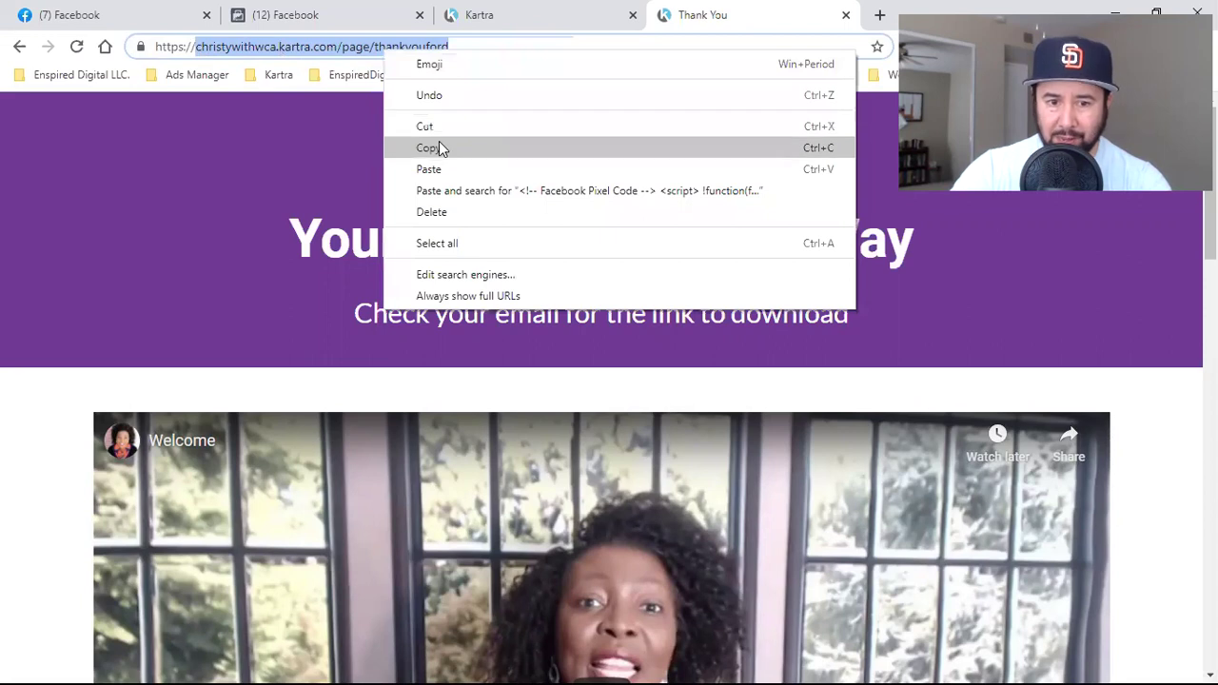
click(444, 147)
click(283, 13)
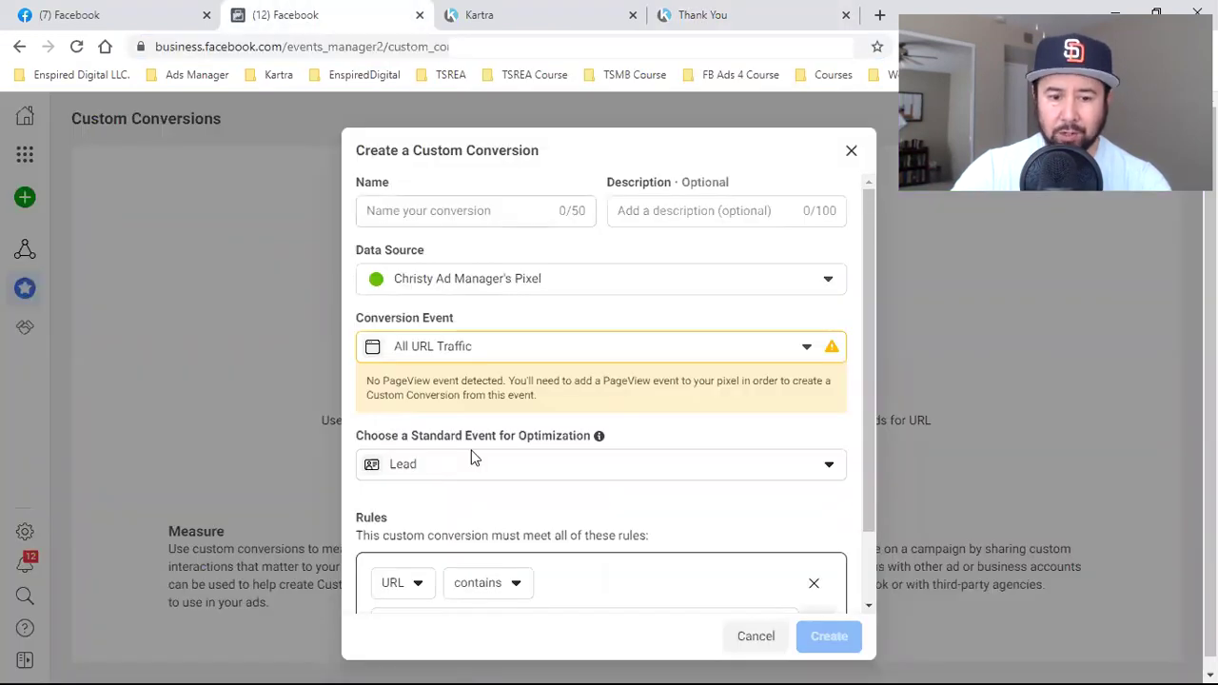
Step: Add the copied thank-you page URL as the keyword of the custom conversion's URL contains rule
scroll(505, 514, down, 2)
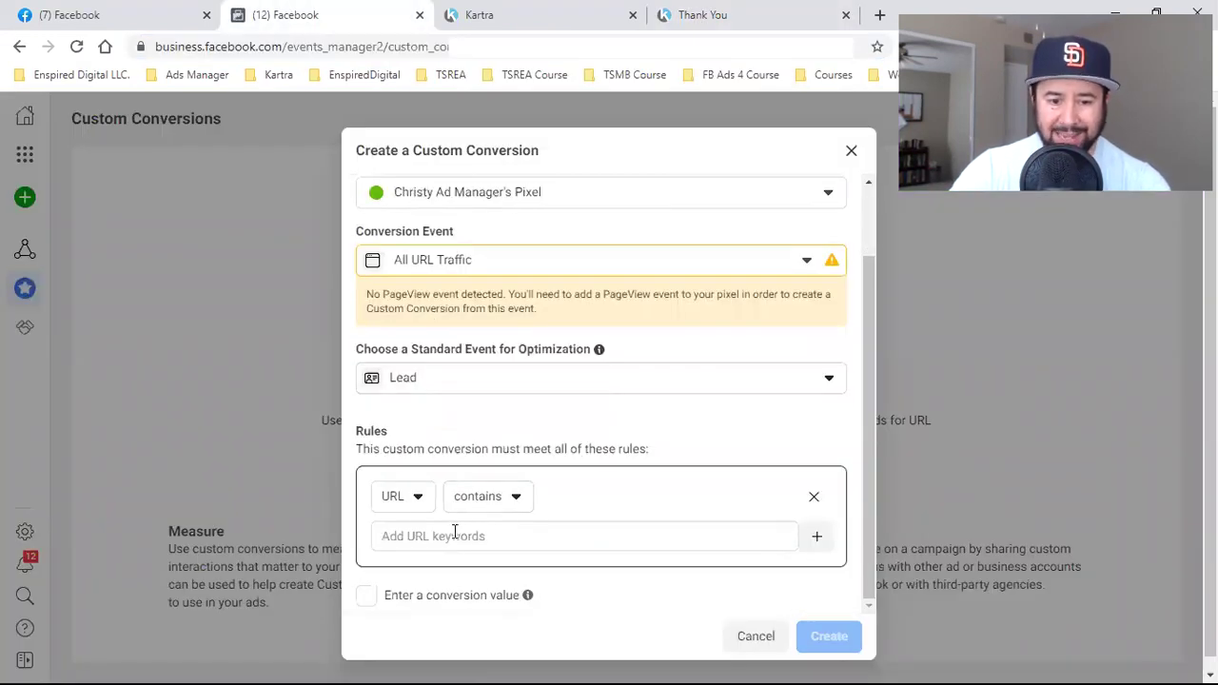
click(455, 536)
key(ctrl+v)
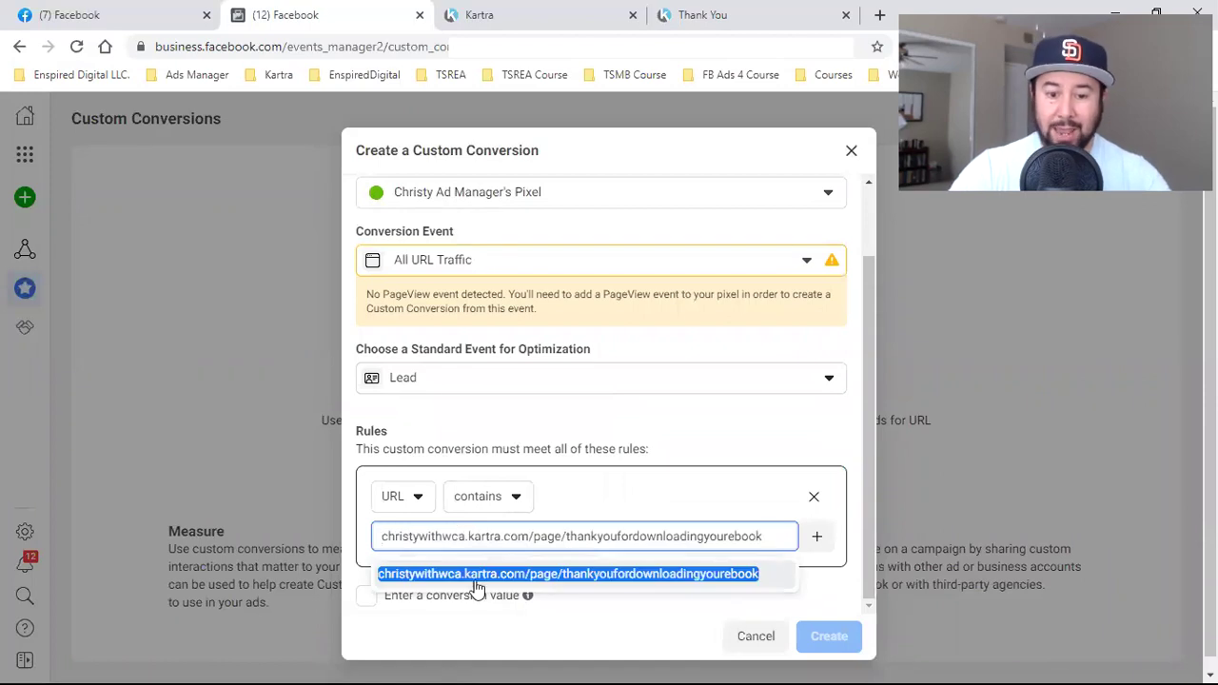
click(550, 574)
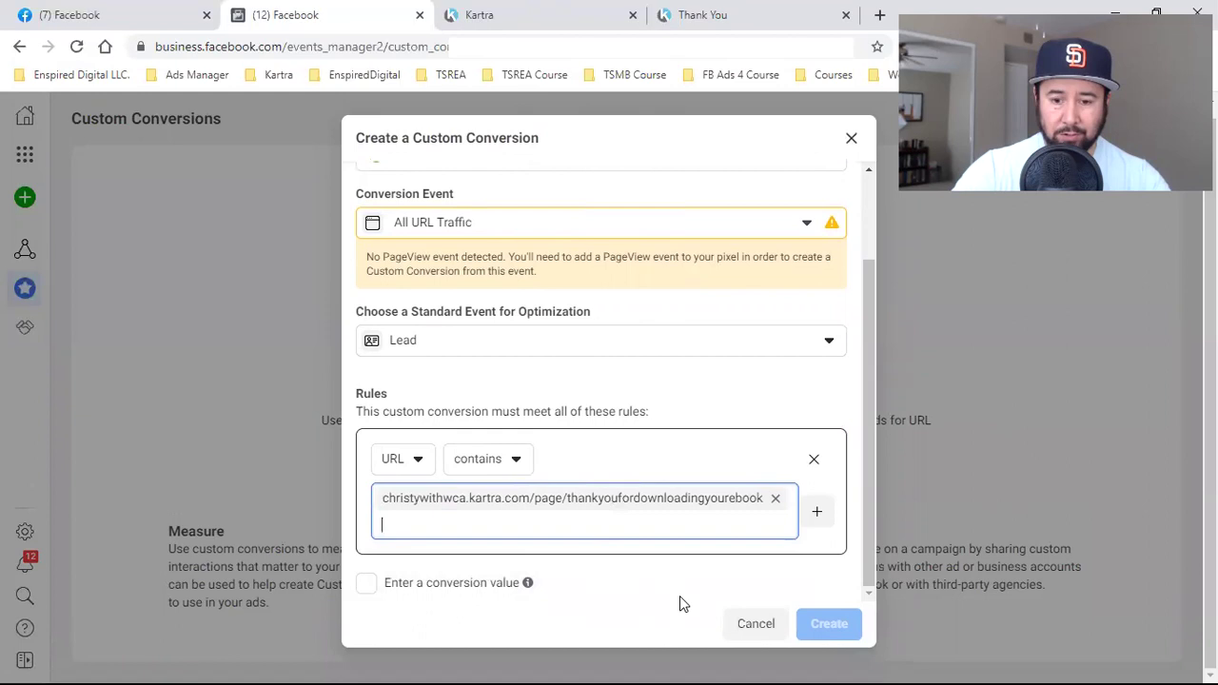
Step: Name the custom conversion Ebook Leads, create it and close the confirmation
scroll(512, 416, up, 2)
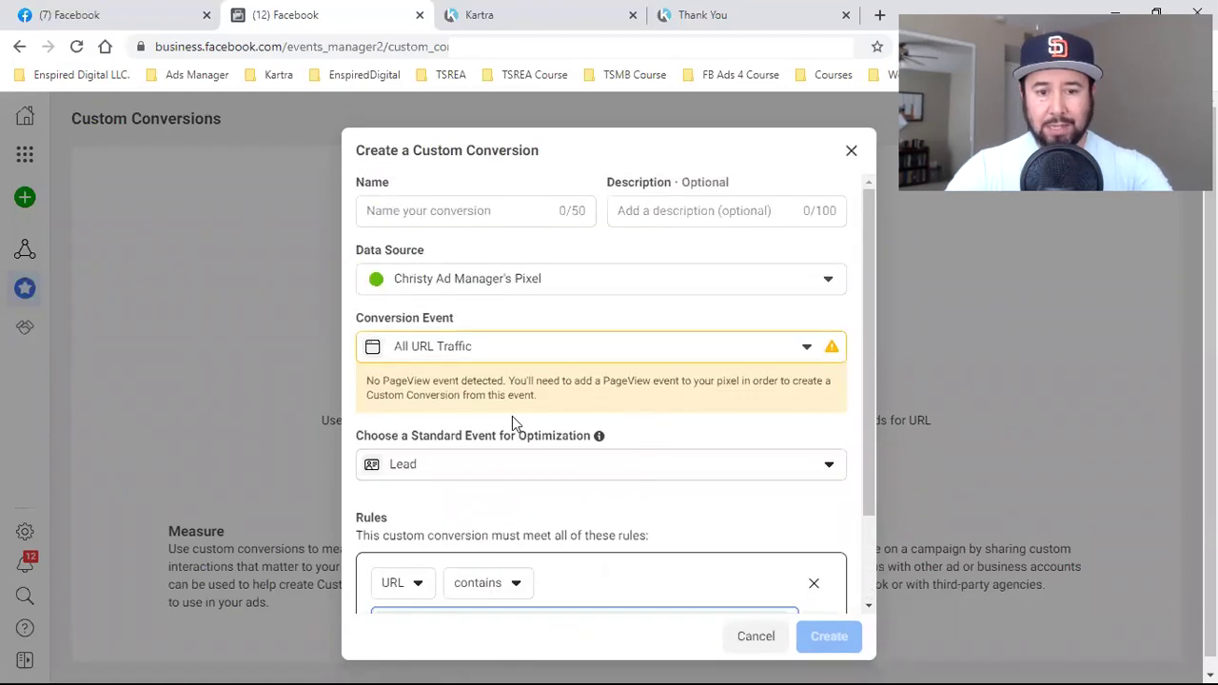
click(464, 211)
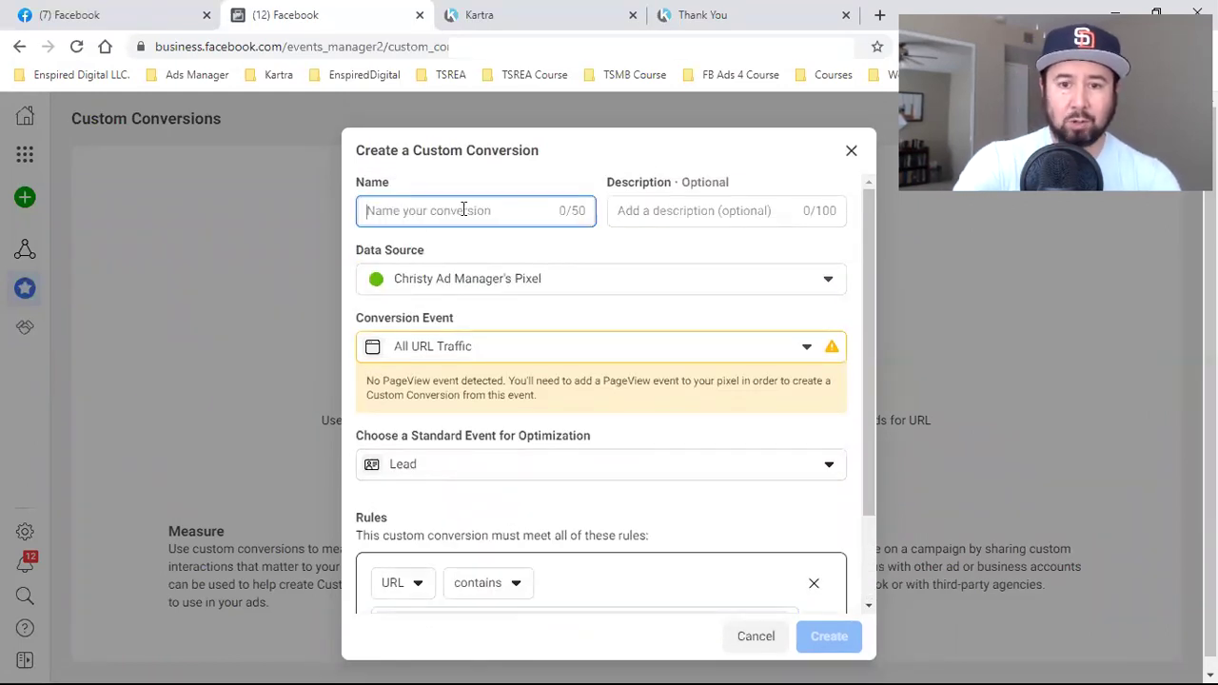
text(Ebook Leads)
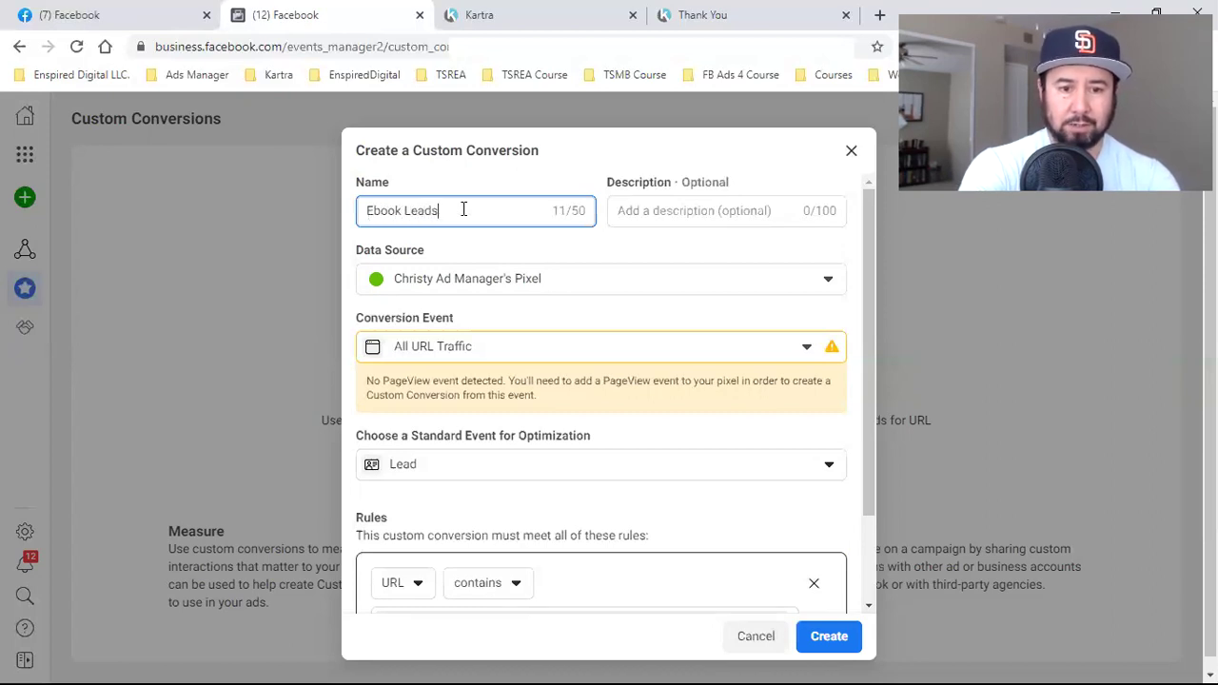
scroll(653, 476, down, 2)
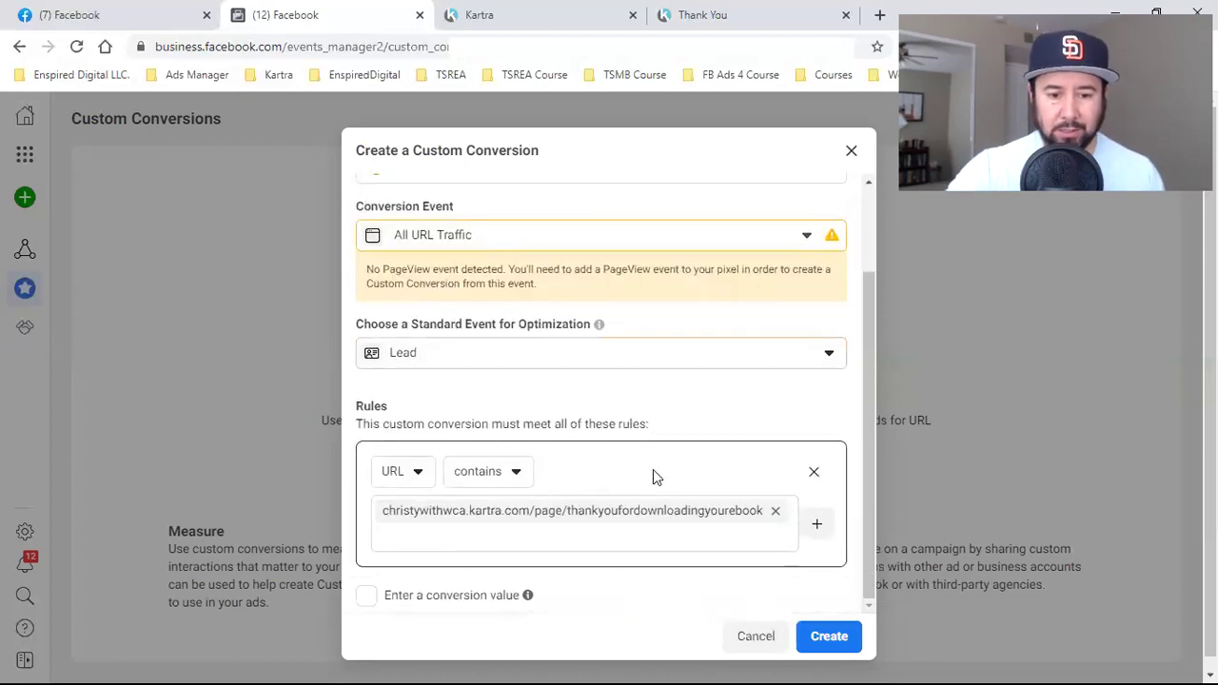
click(824, 645)
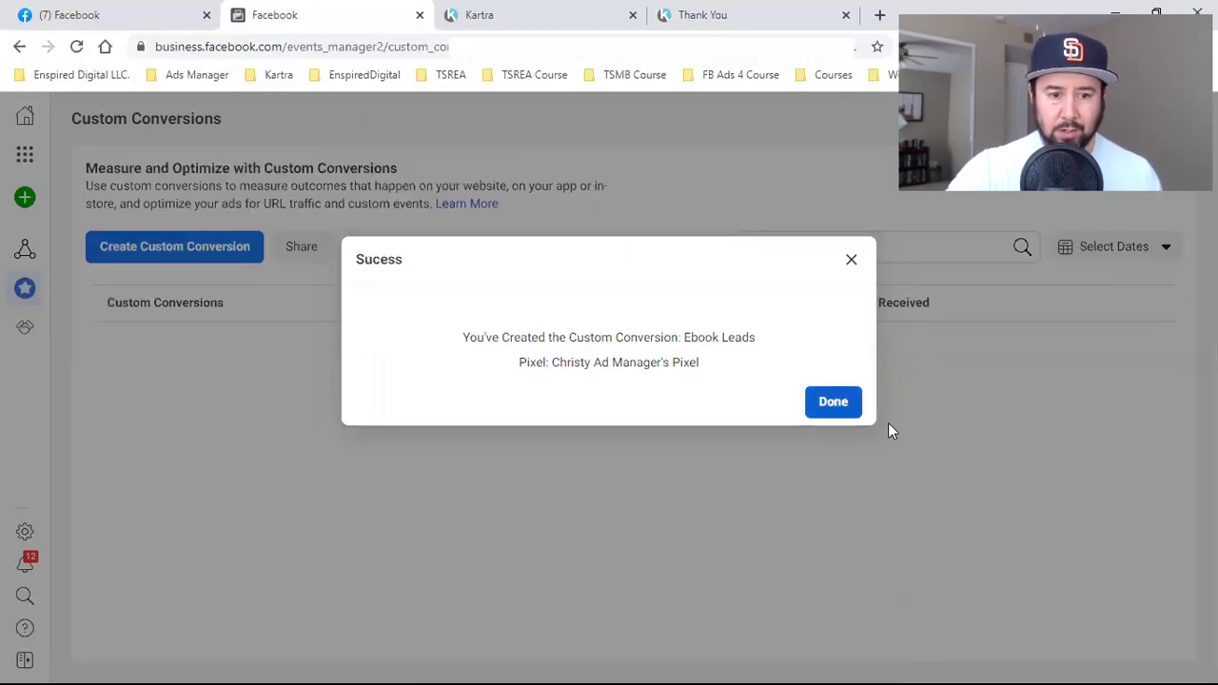
click(833, 401)
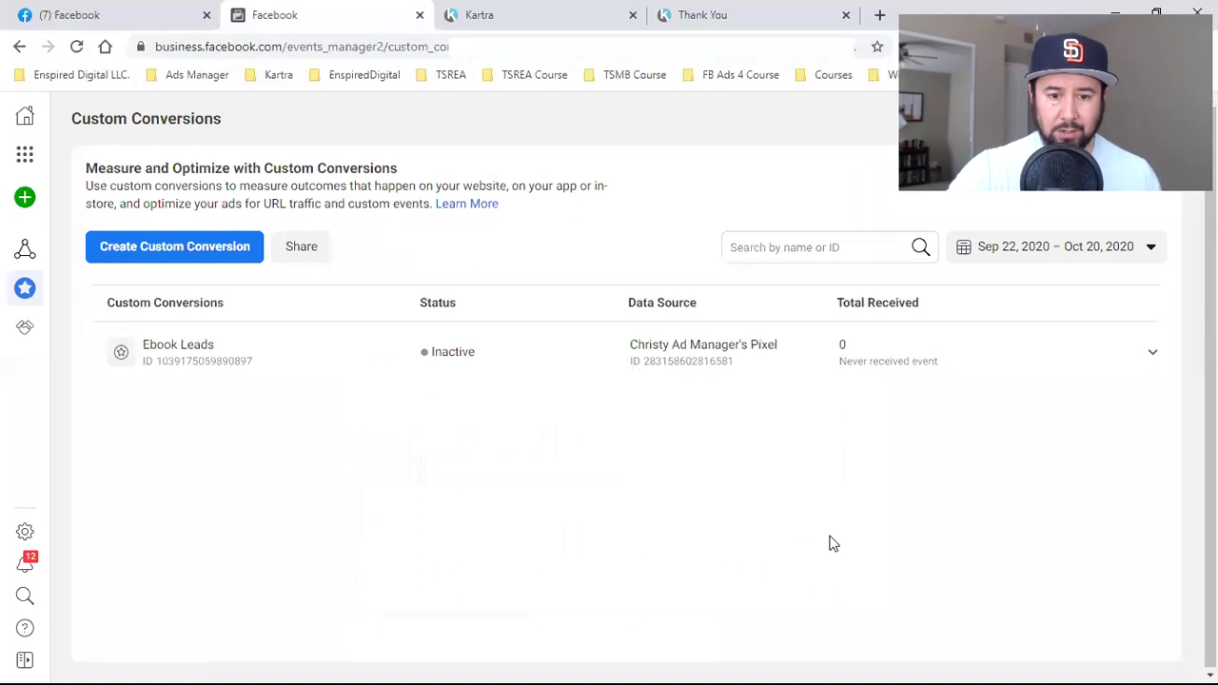
Step: Reload the live thank-you page, pause its welcome video and check with Facebook Pixel Helper for the Ebook Leads conversion
click(704, 14)
click(76, 46)
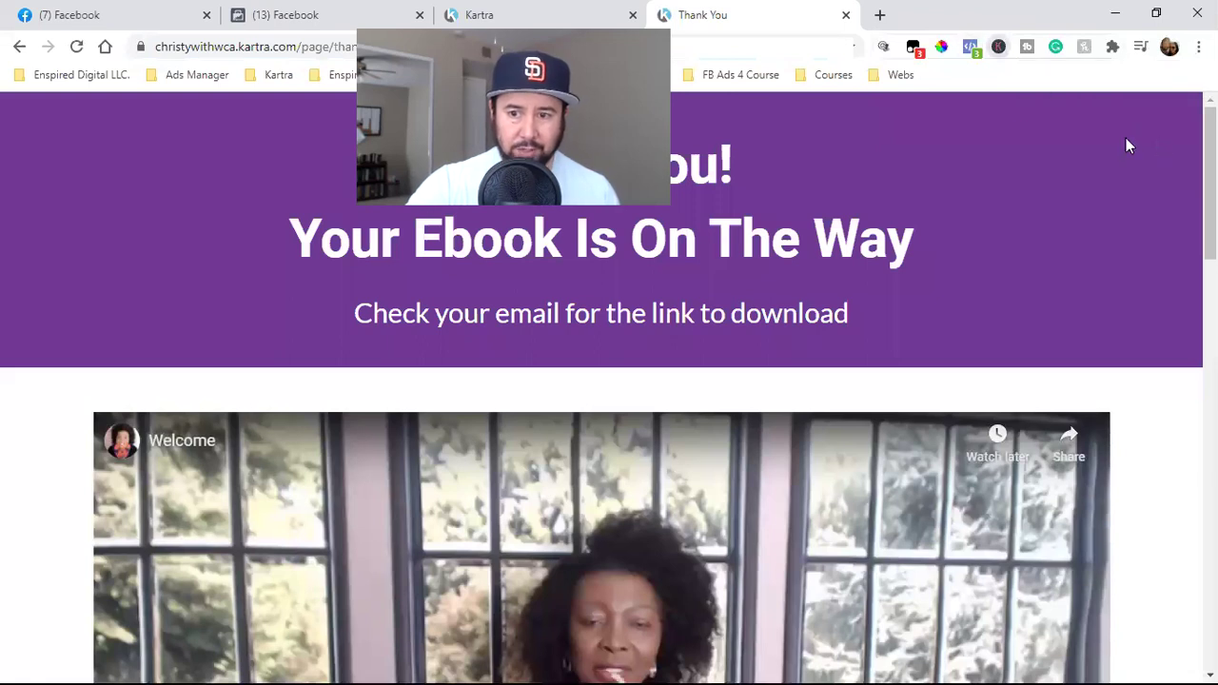
click(972, 46)
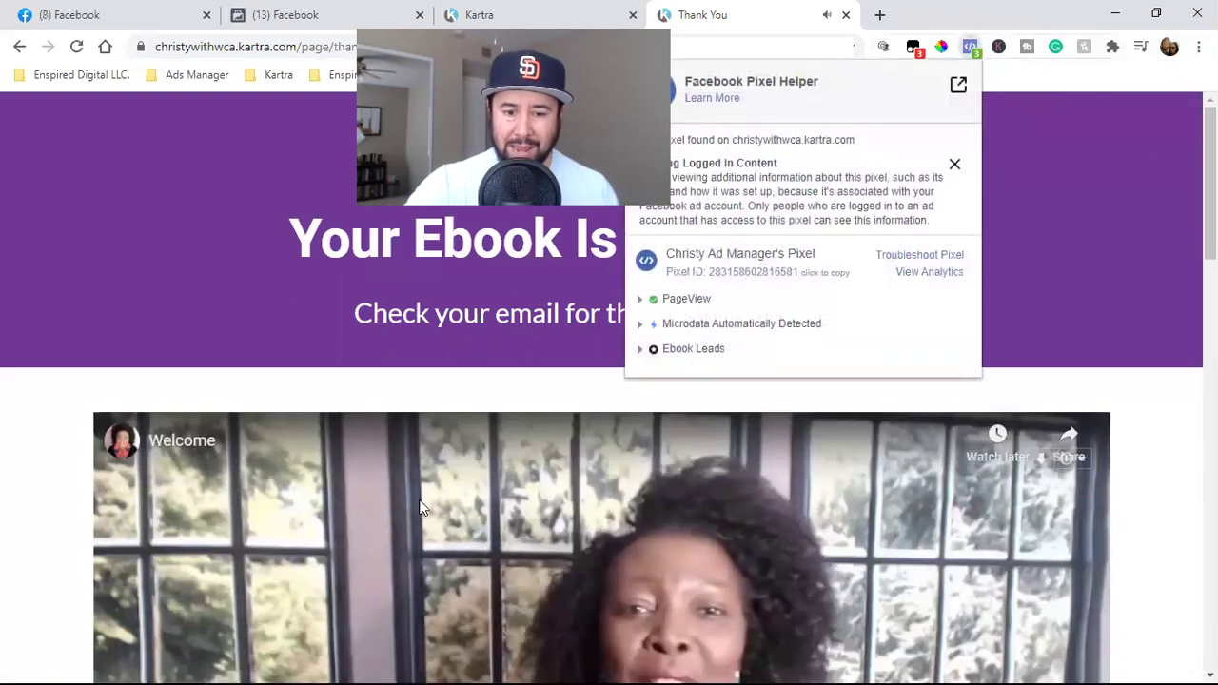
scroll(493, 442, down, 3)
click(889, 349)
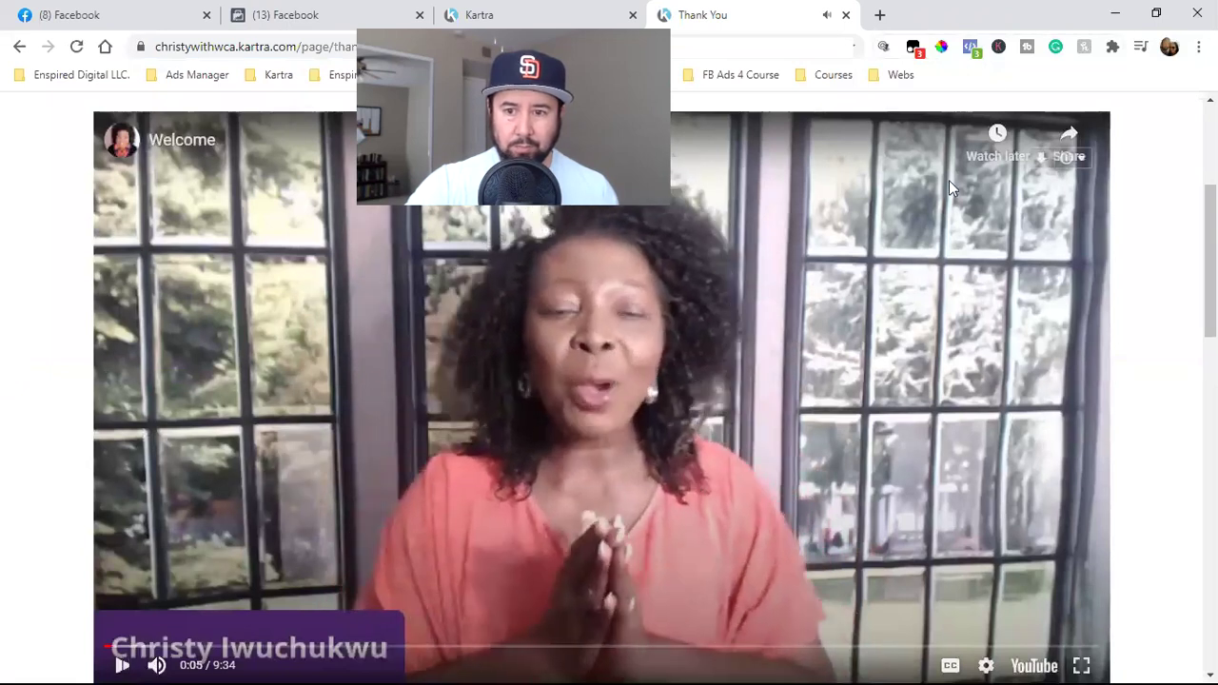
click(972, 45)
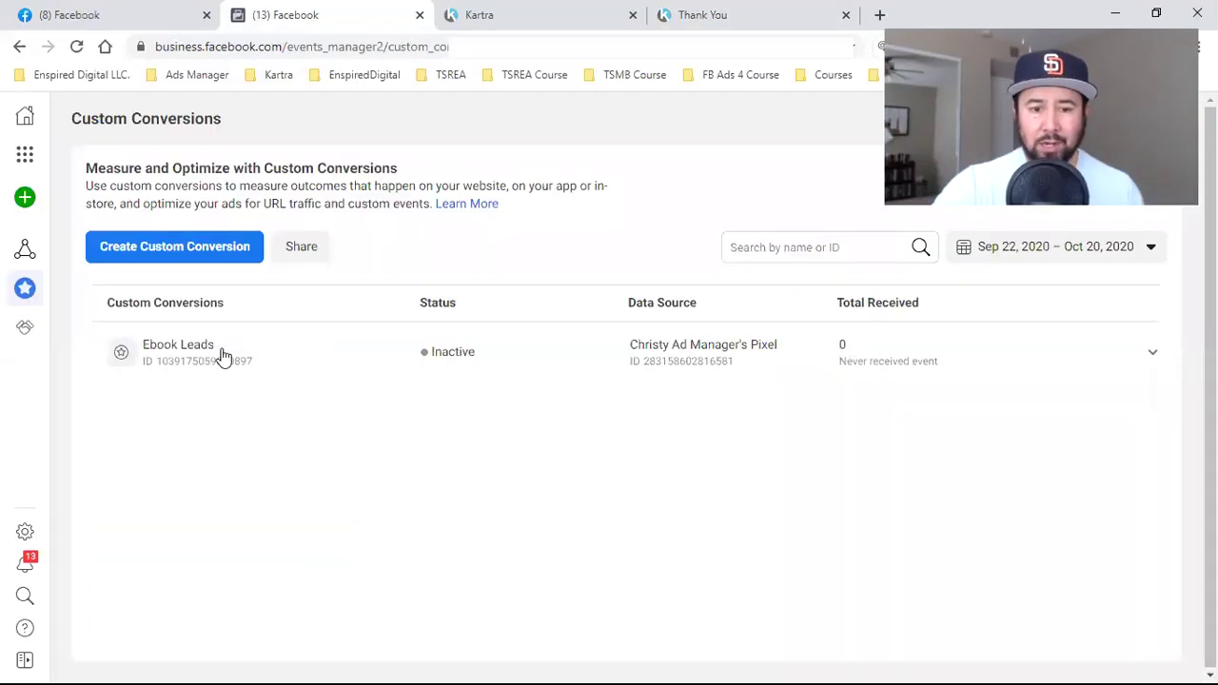
Step: Reload the custom conversions list to check the status of Ebook Leads, and switch to the Kartra pages list
click(76, 46)
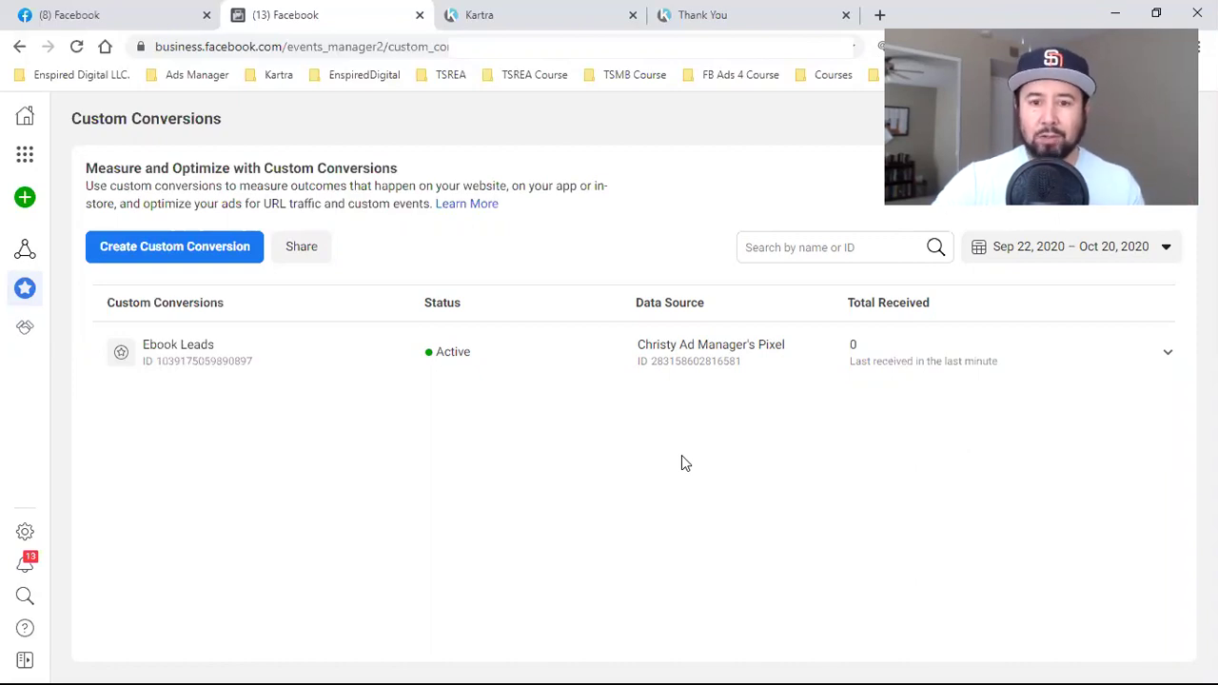
click(694, 14)
click(533, 14)
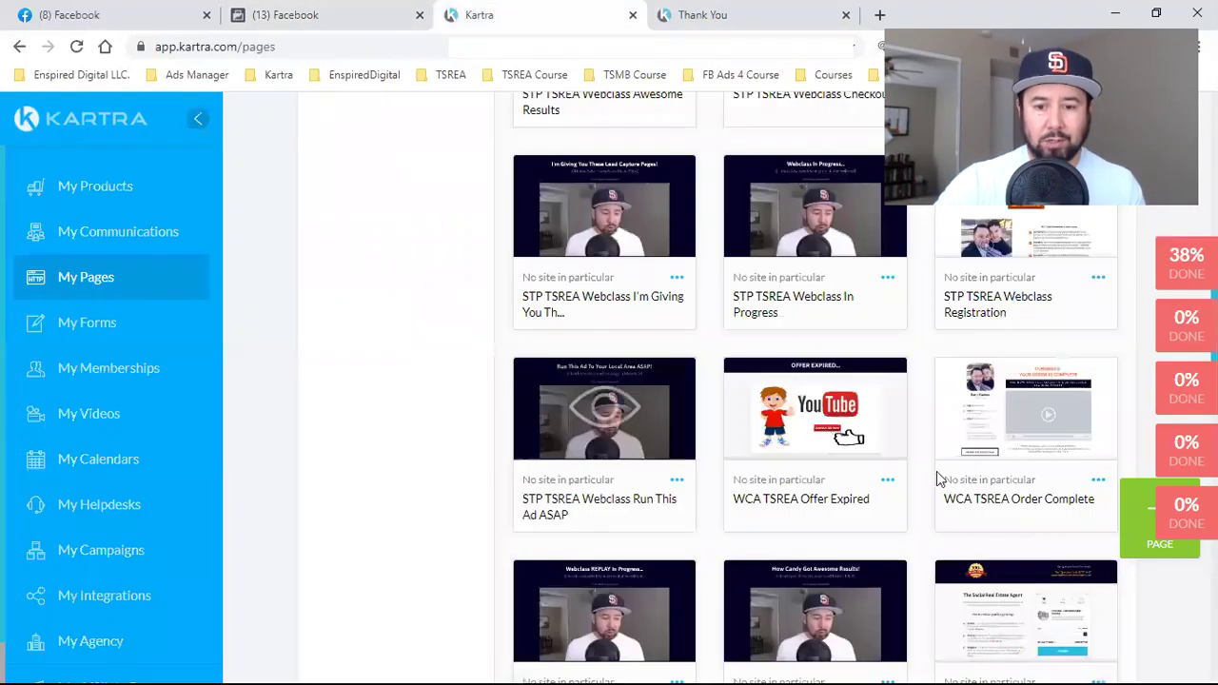
Step: Find the WCA Thank You For Scheduling page in the expanded Kartra pages list and open it for editing
scroll(936, 471, down, 8)
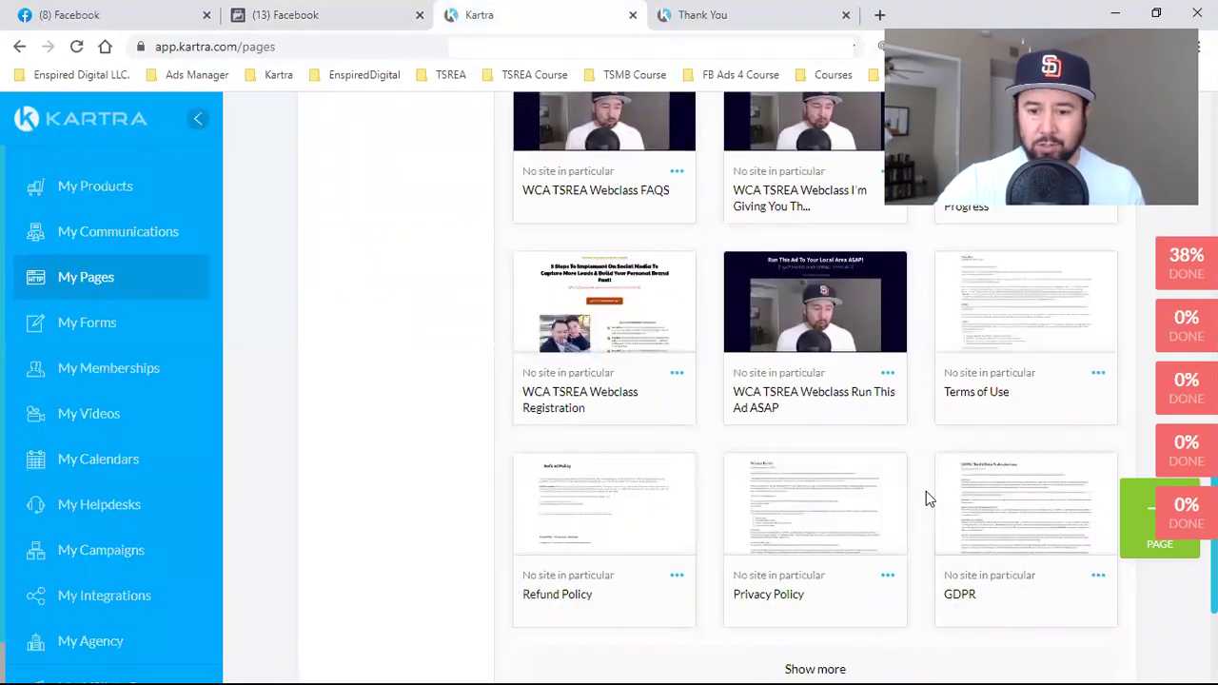
click(880, 668)
scroll(888, 595, down, 3)
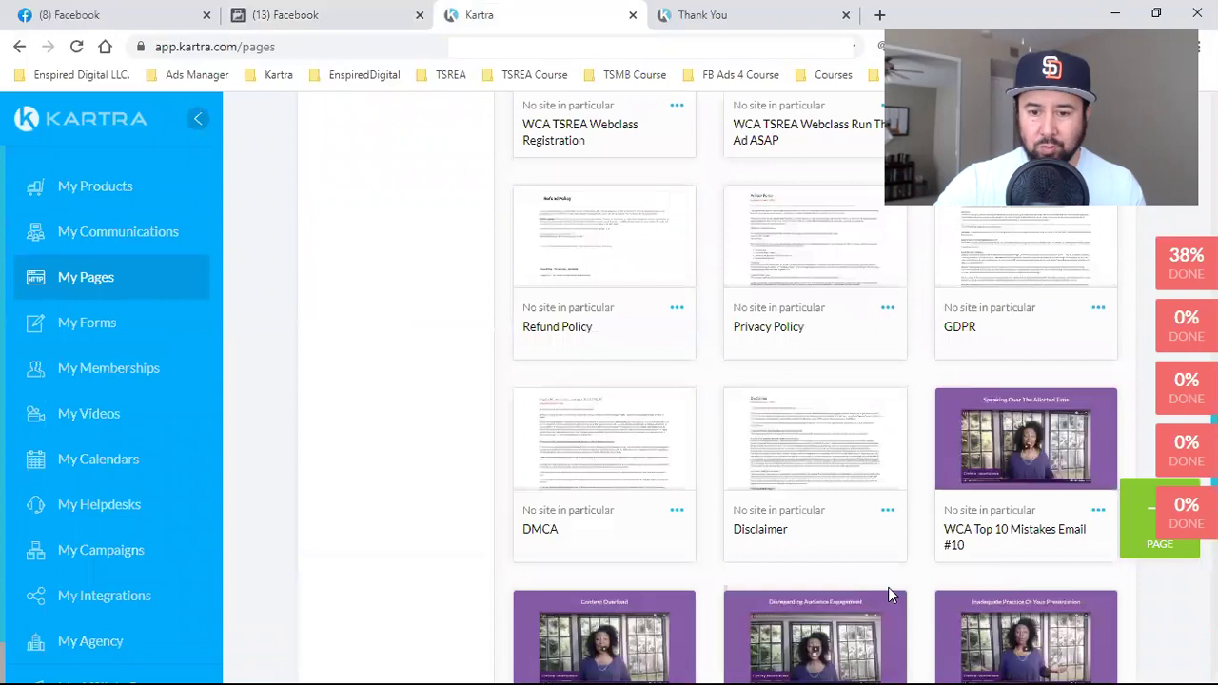
scroll(902, 591, down, 3)
scroll(902, 591, down, 5)
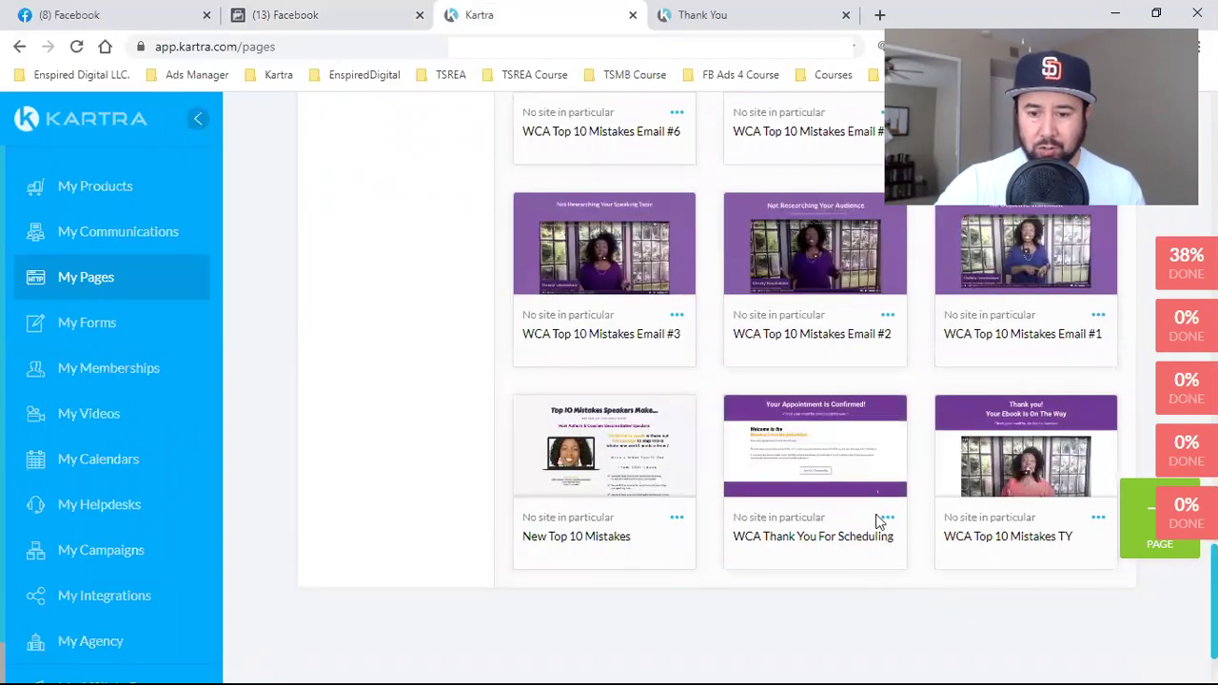
click(888, 518)
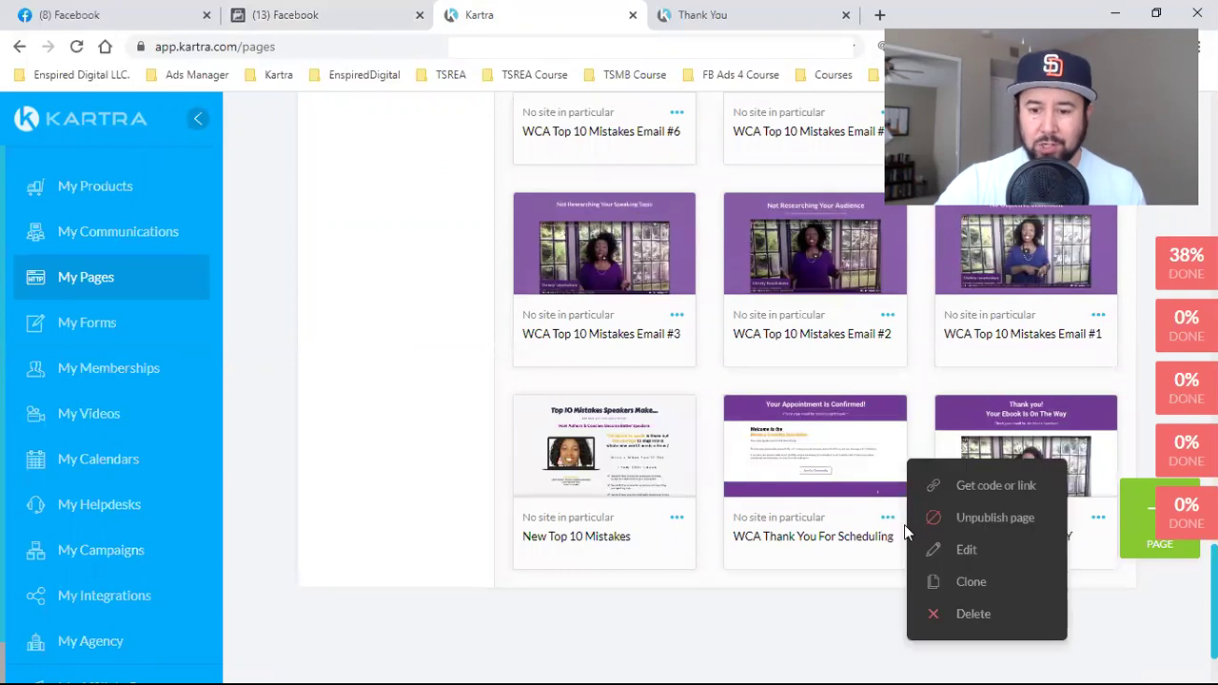
click(968, 551)
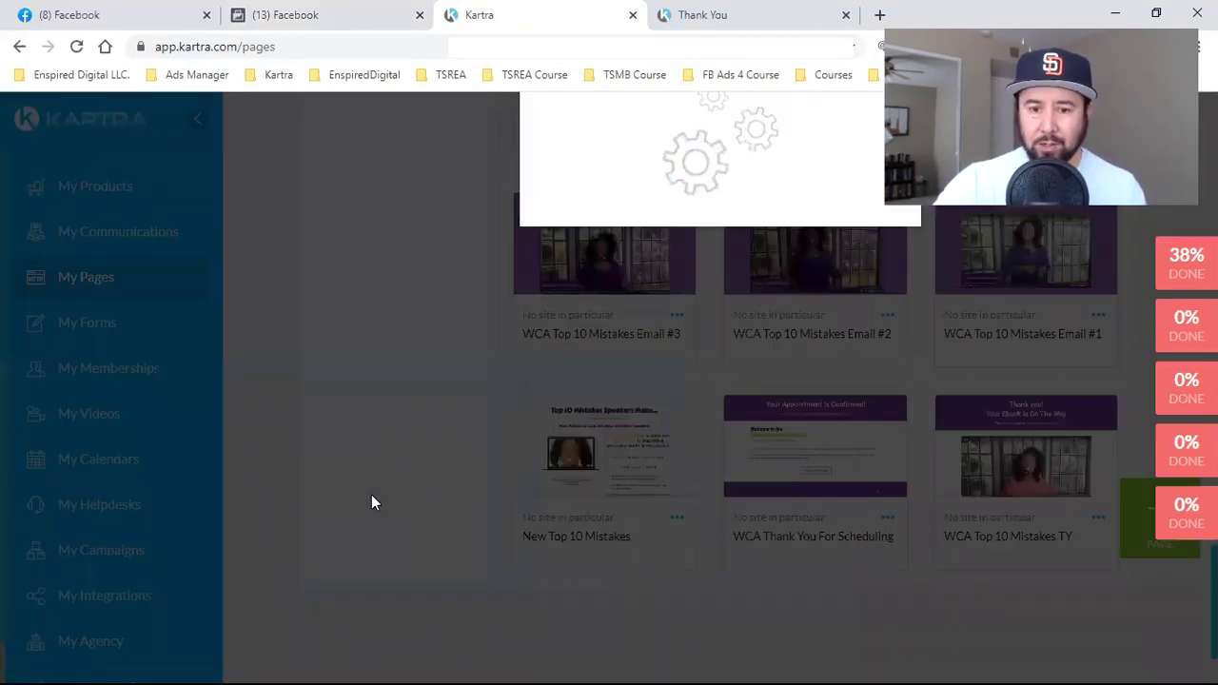
click(868, 167)
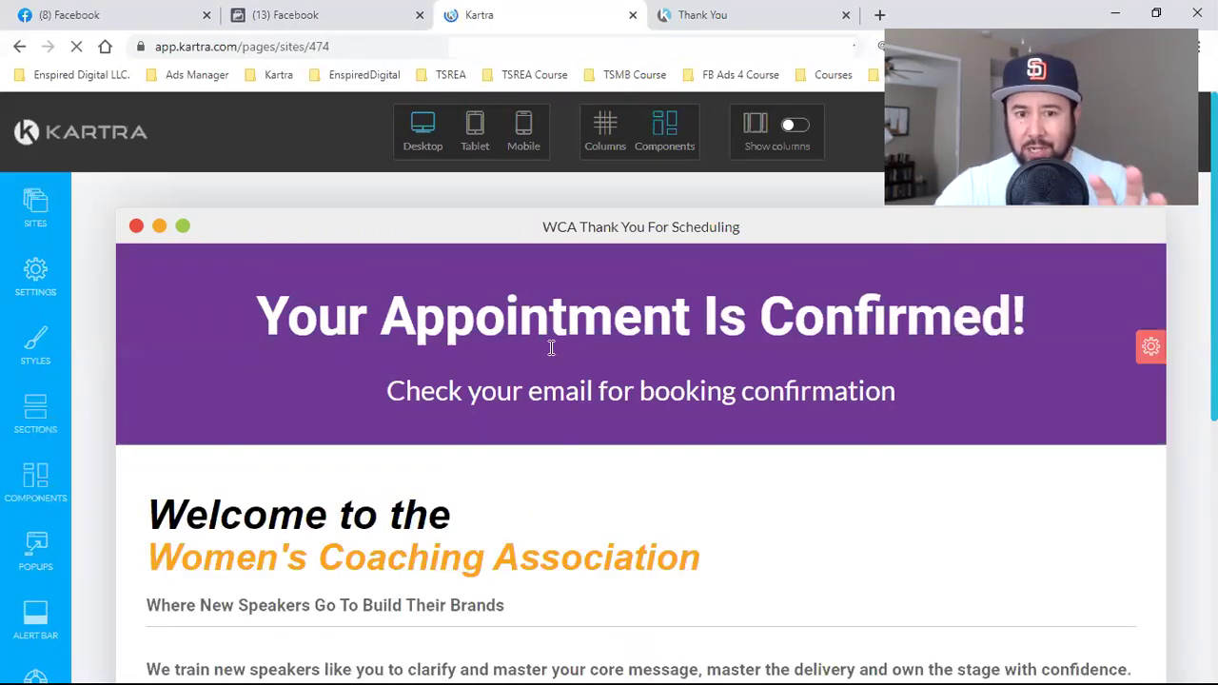
mouse_move(551, 355)
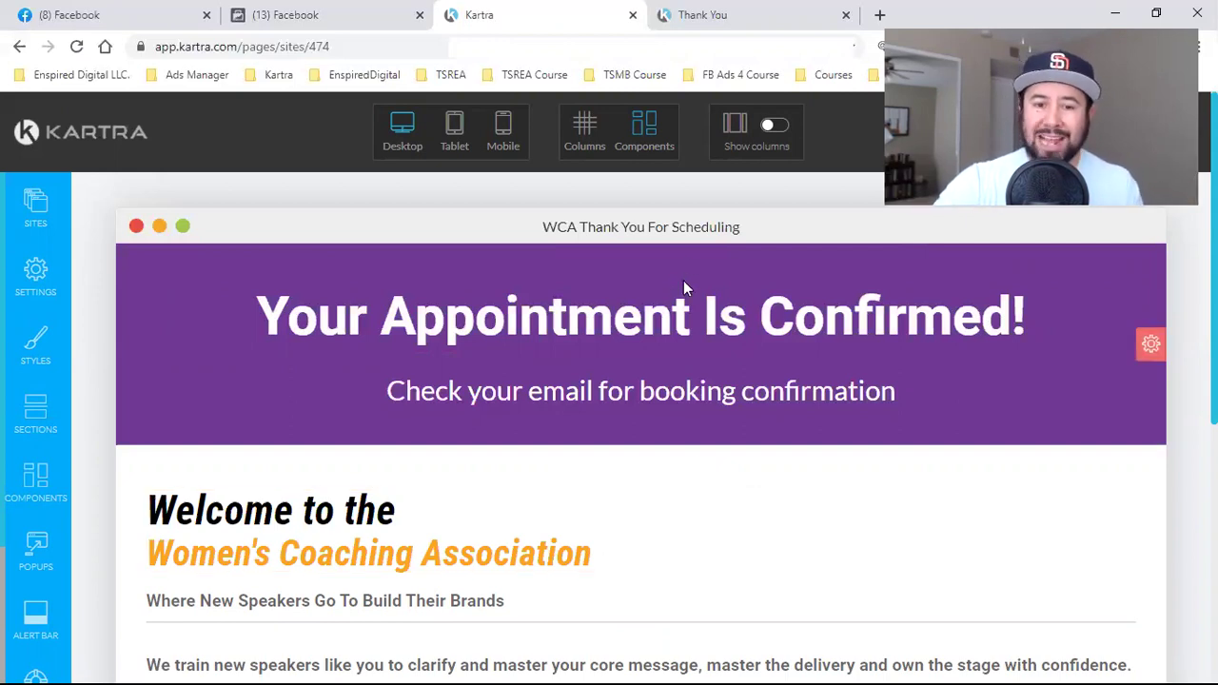
Step: Open the page's tracking code settings at the Facebook Ads tracking code, and switch to Facebook Events Manager
click(38, 278)
click(212, 346)
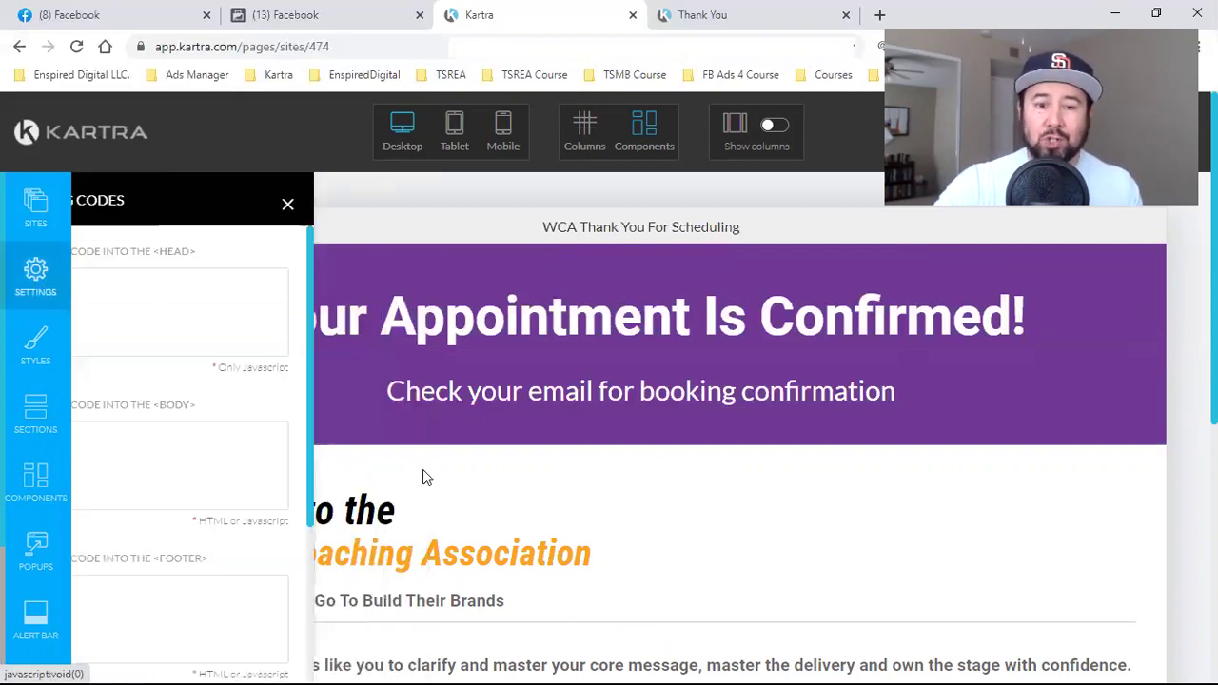
scroll(322, 485, down, 3)
click(272, 552)
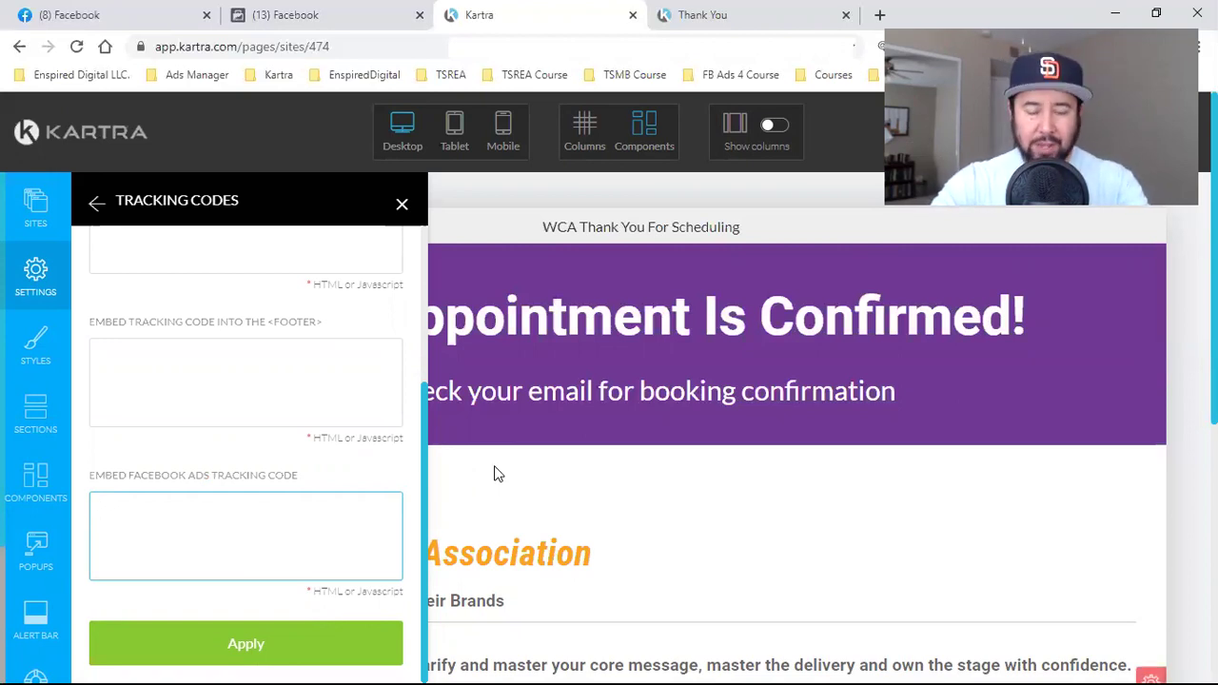
click(297, 12)
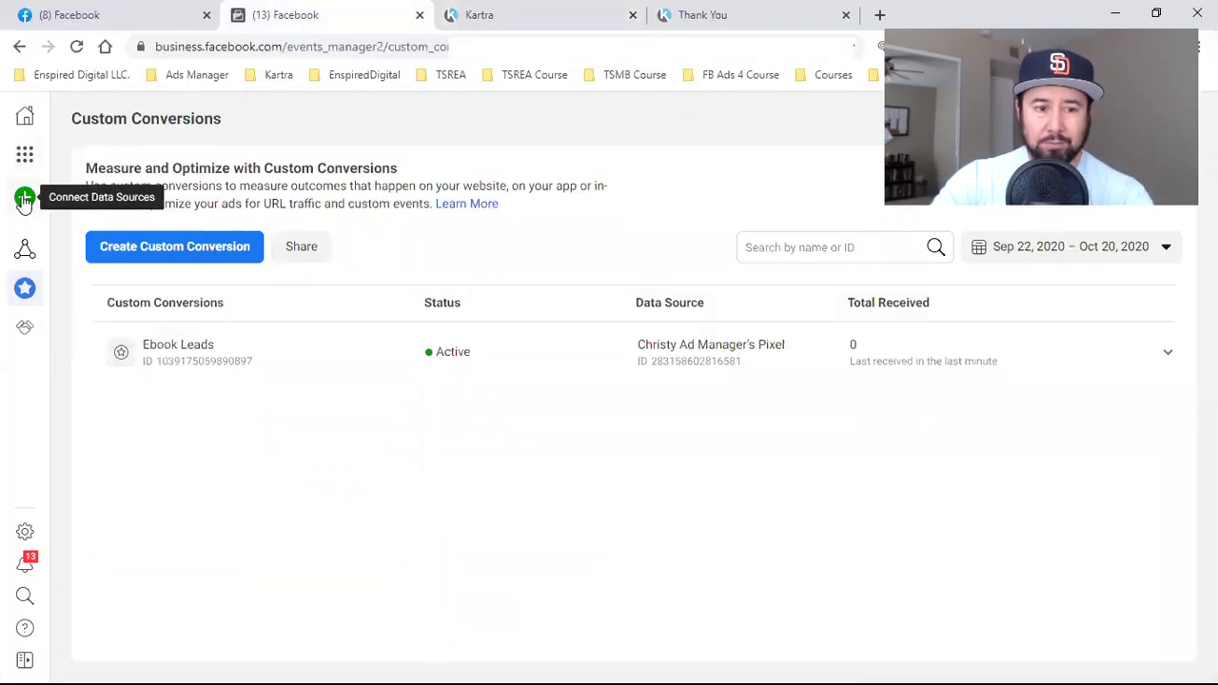
mouse_move(24, 166)
click(103, 192)
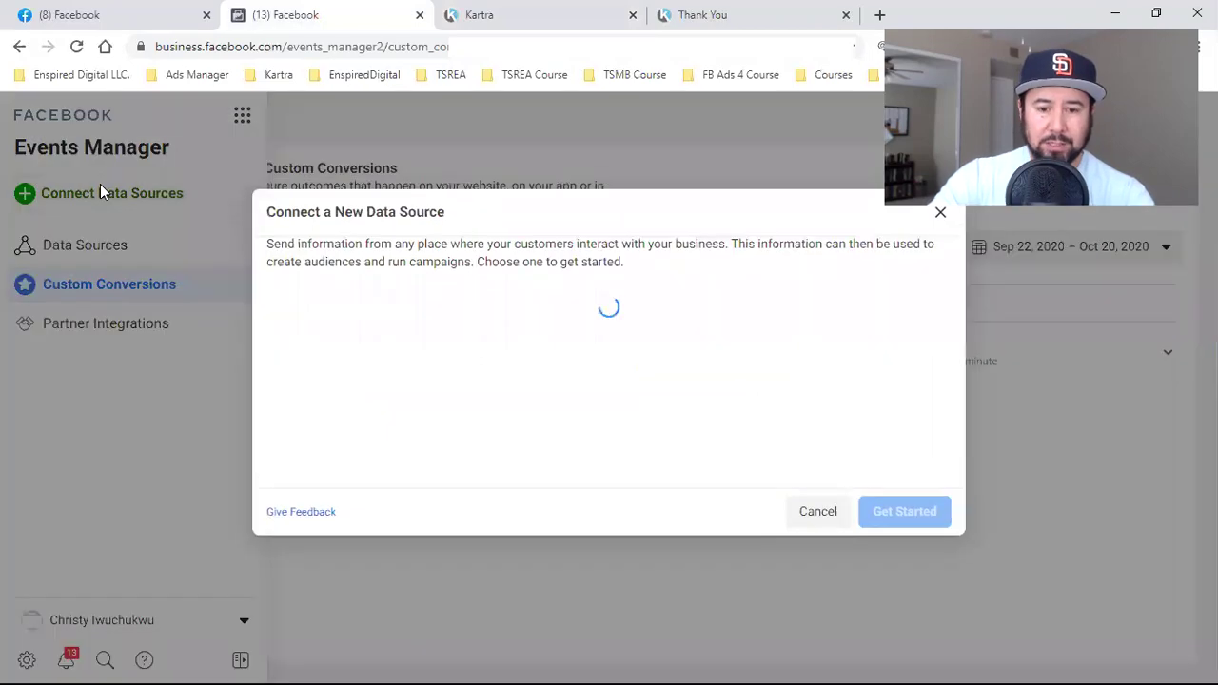
click(811, 514)
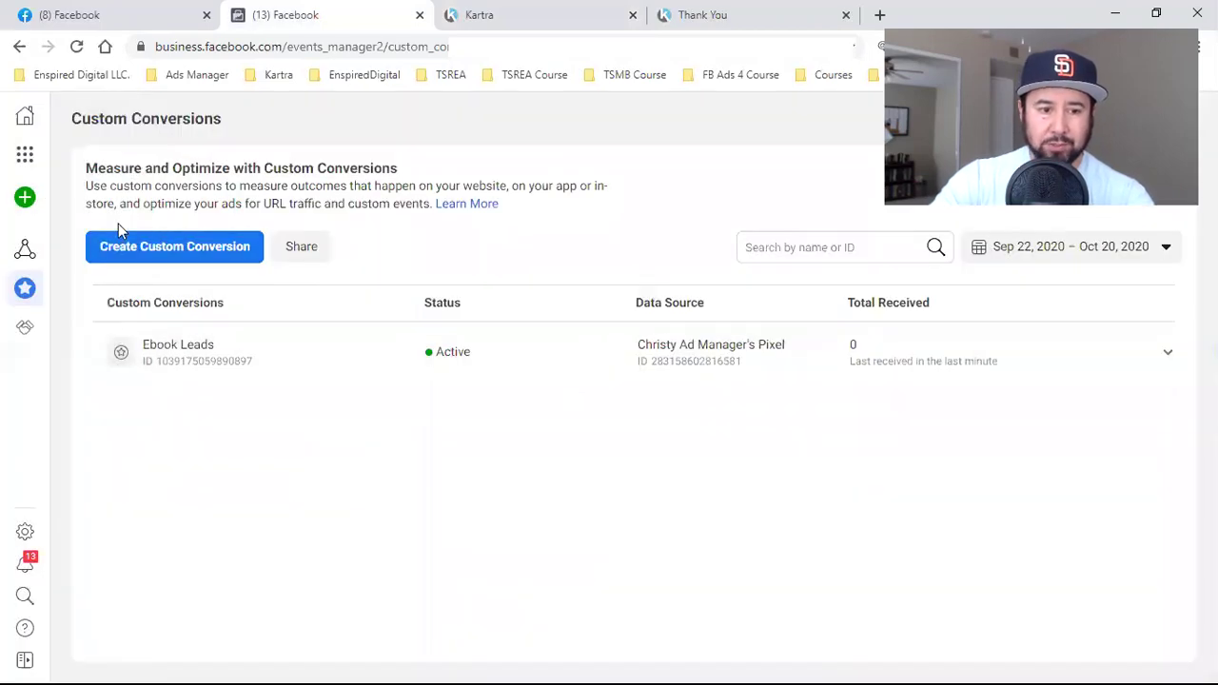
Step: Open the ad account's pixel in Events Manager, add events from a new website and copy the pixel base code
click(25, 154)
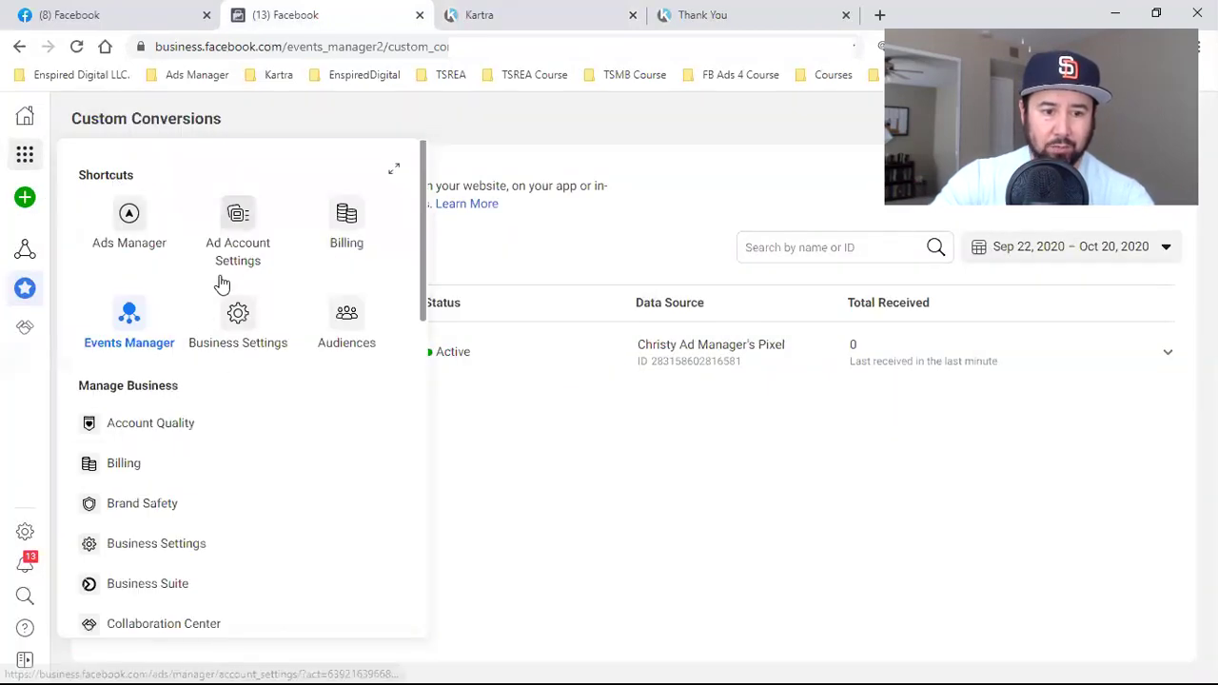
click(118, 324)
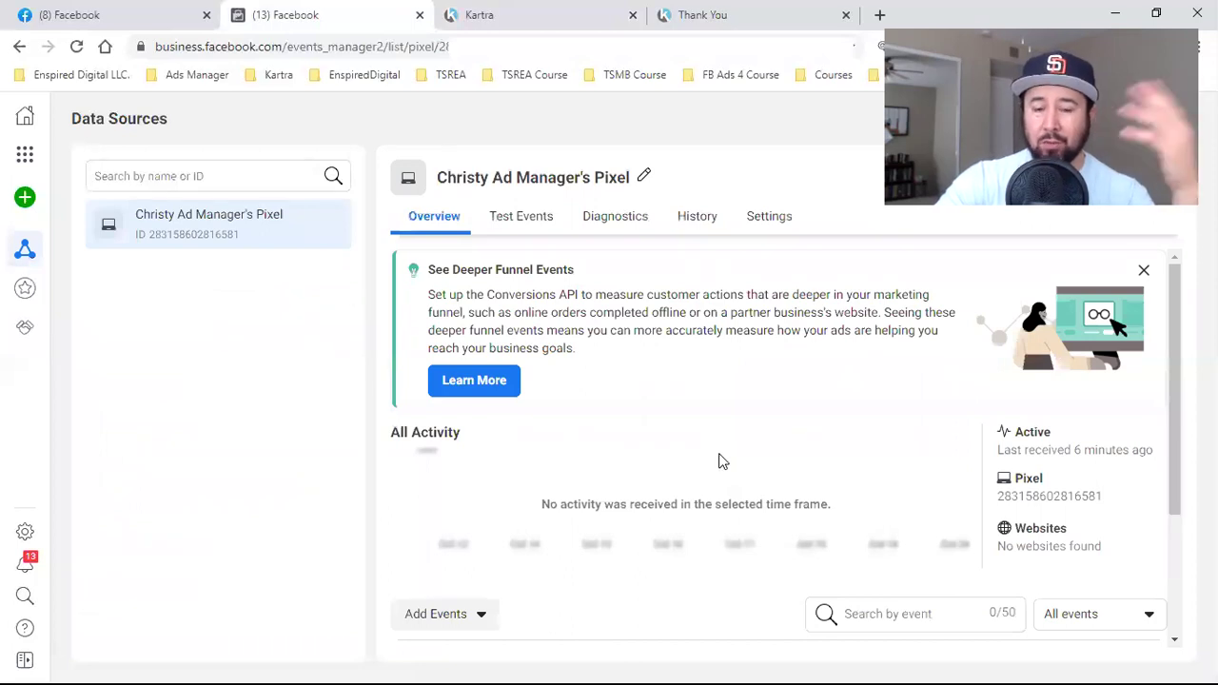
scroll(442, 505, down, 2)
click(481, 434)
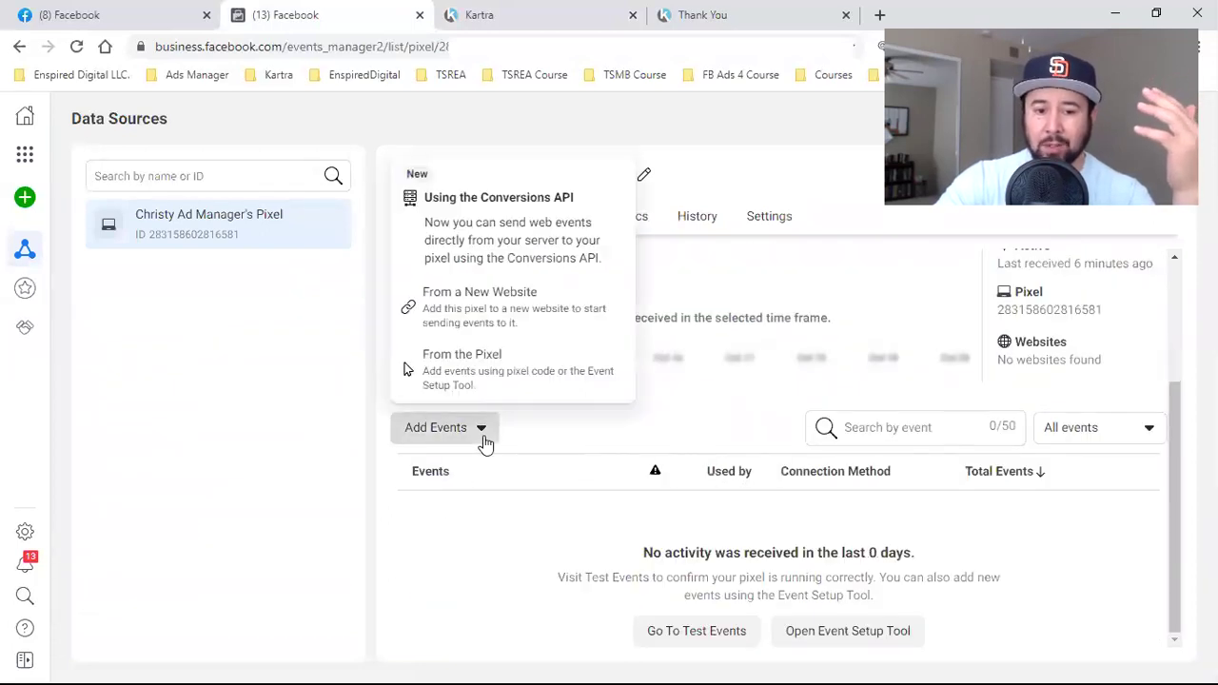
click(504, 302)
click(430, 456)
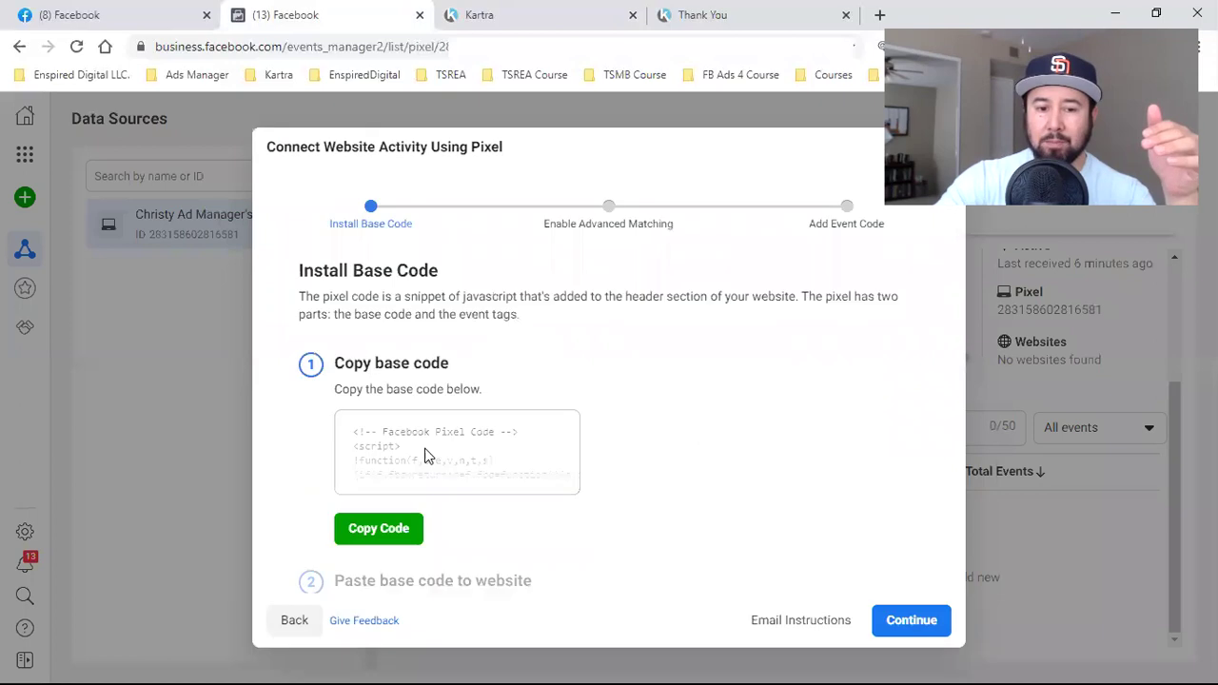
click(381, 527)
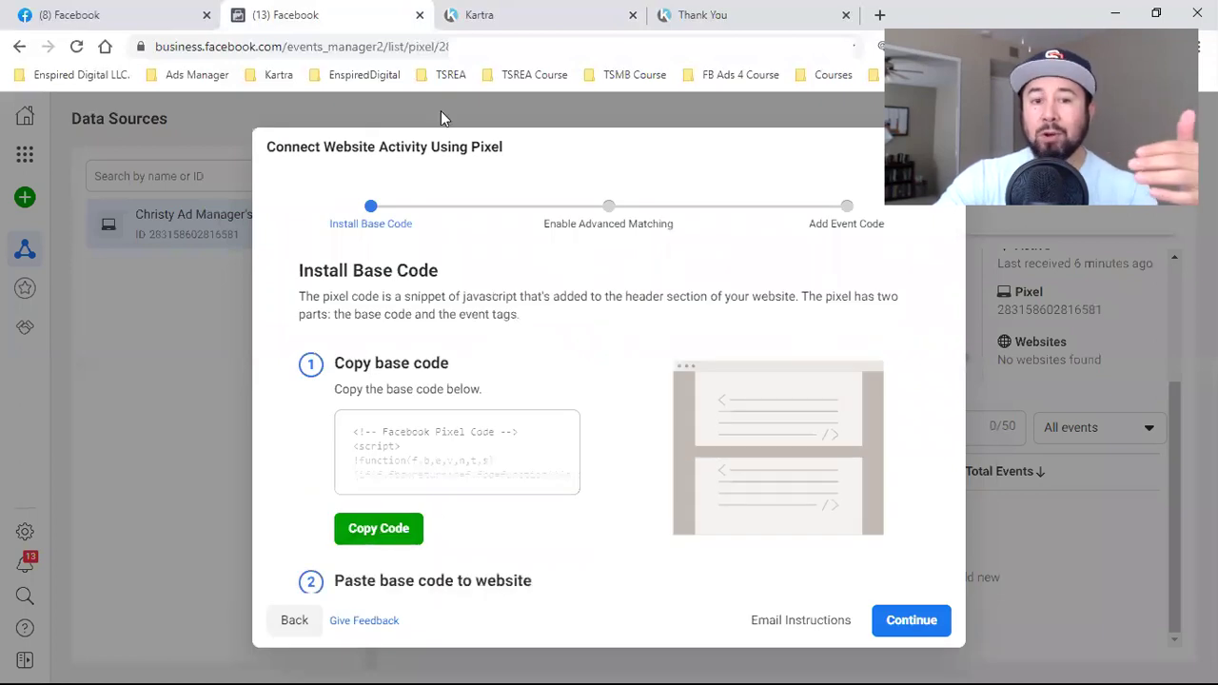
Step: In Kartra, paste the copied pixel base code as the page's Facebook Ads tracking code and apply it
click(516, 11)
click(337, 541)
key(ctrl+v)
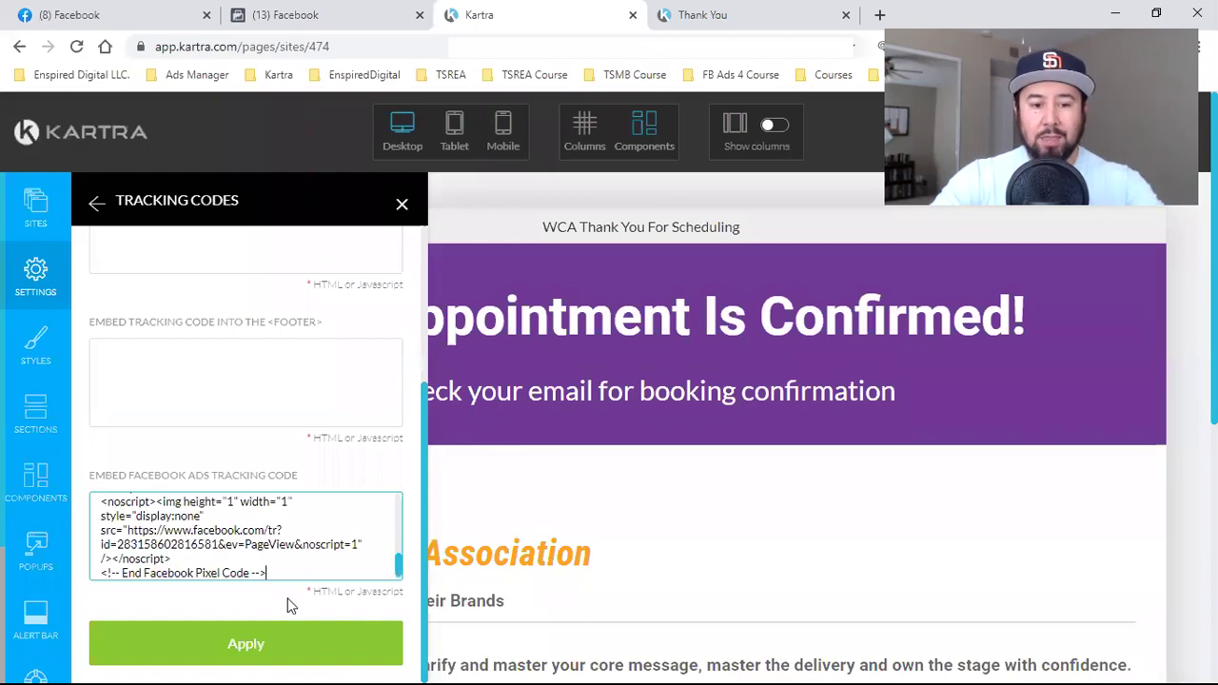
click(273, 644)
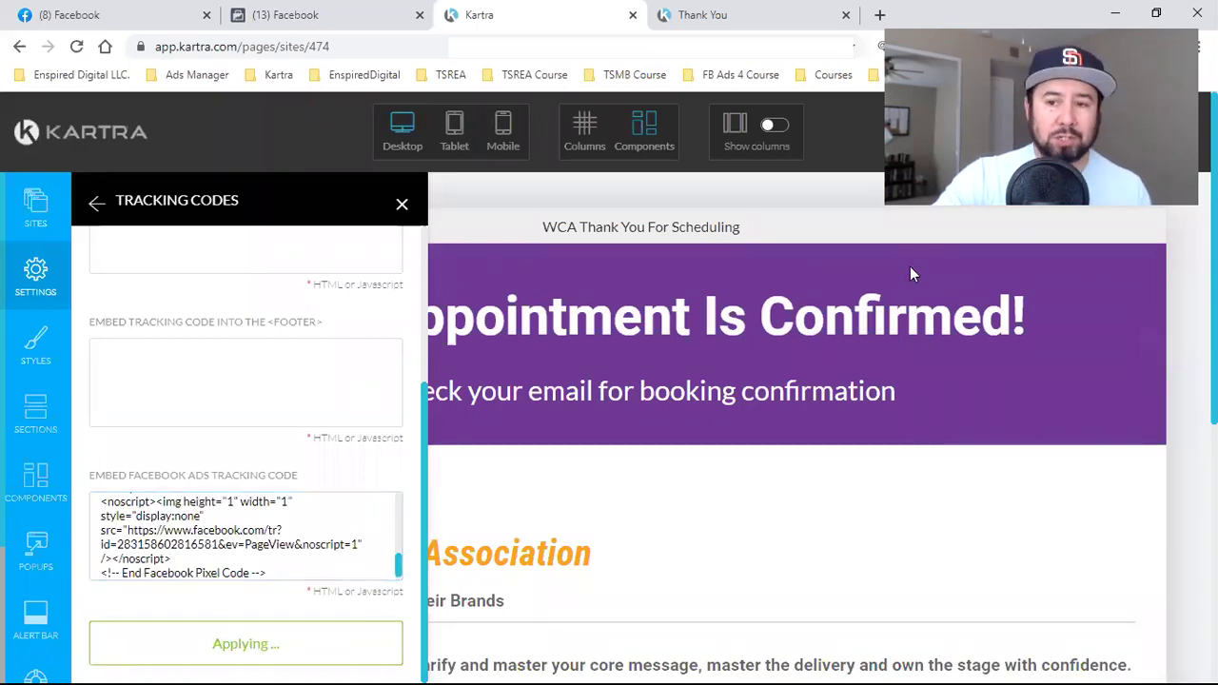
Step: Save the progress of the WCA Thank You For Scheduling page and close the confirmation
click(1142, 133)
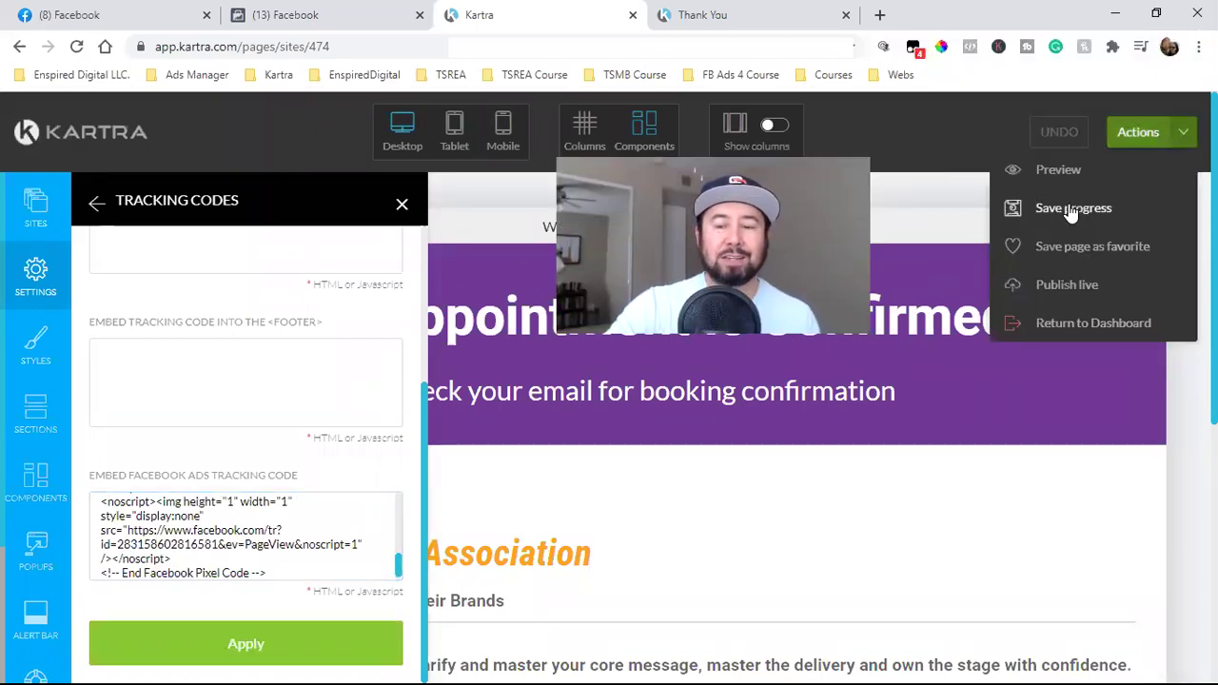
click(1069, 210)
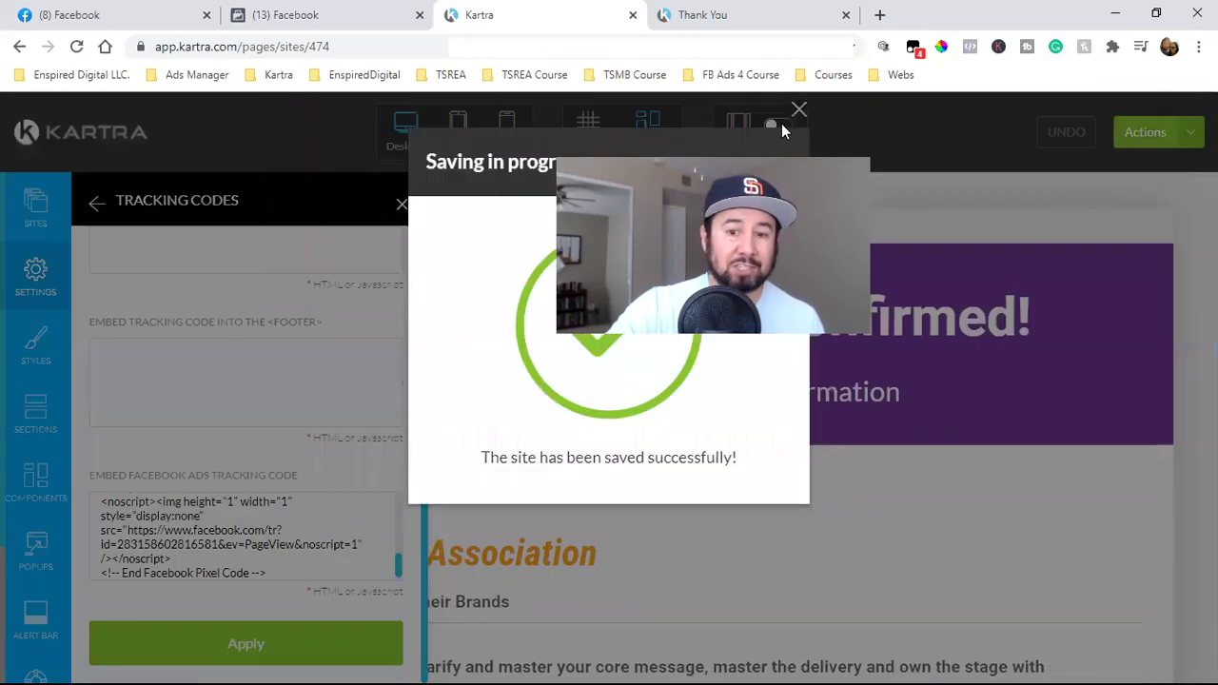
click(797, 112)
Step: Publish the scheduling thank-you page live and copy its page link
click(1185, 135)
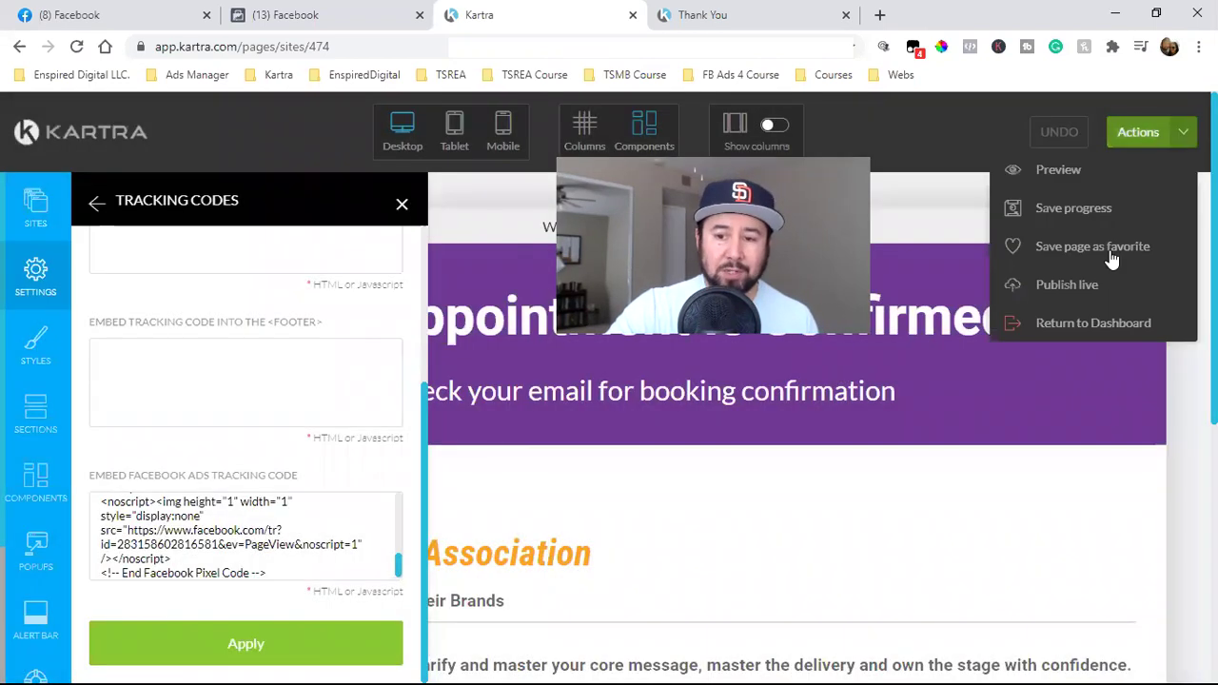
click(1055, 285)
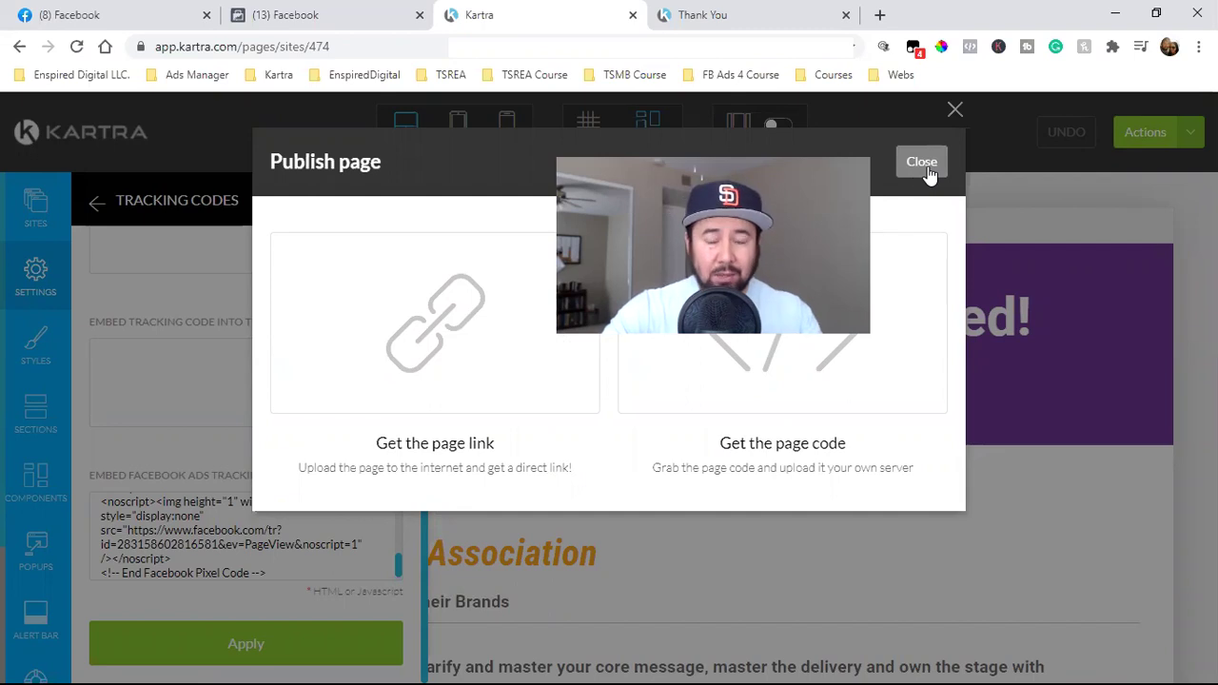
click(403, 365)
triple_click(468, 575)
right_click(474, 576)
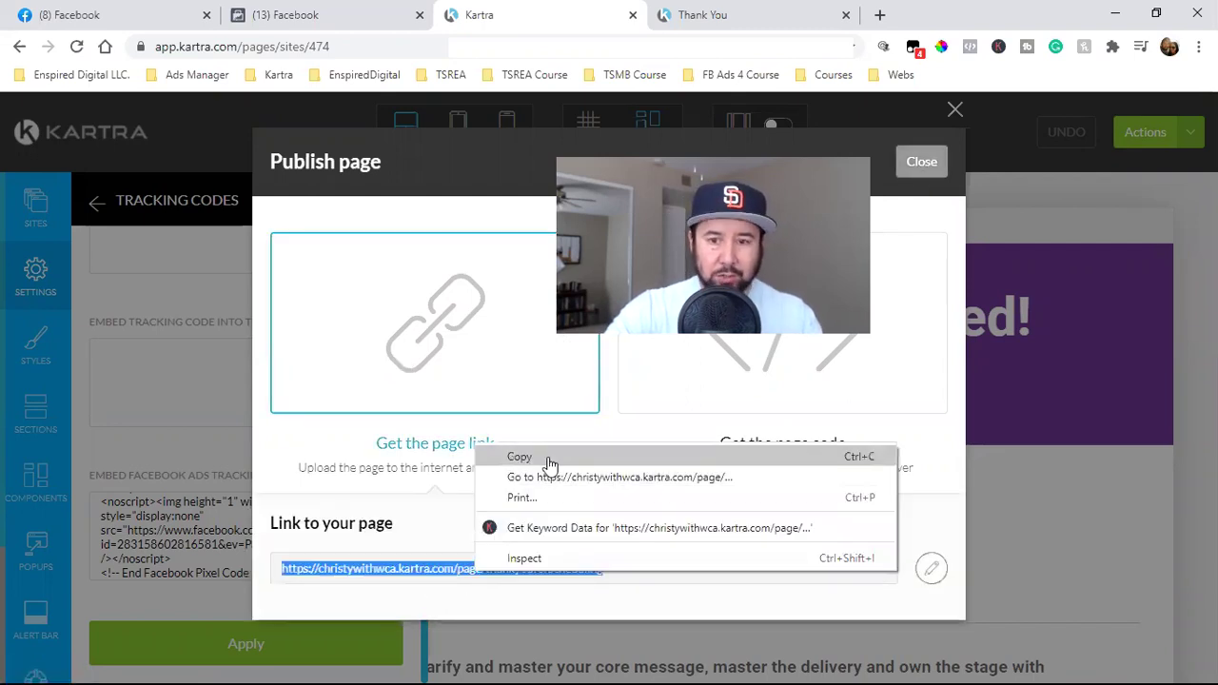
click(549, 459)
Step: Open the copied link in a new browser tab and check the page's pixel with Facebook Pixel Helper
click(880, 14)
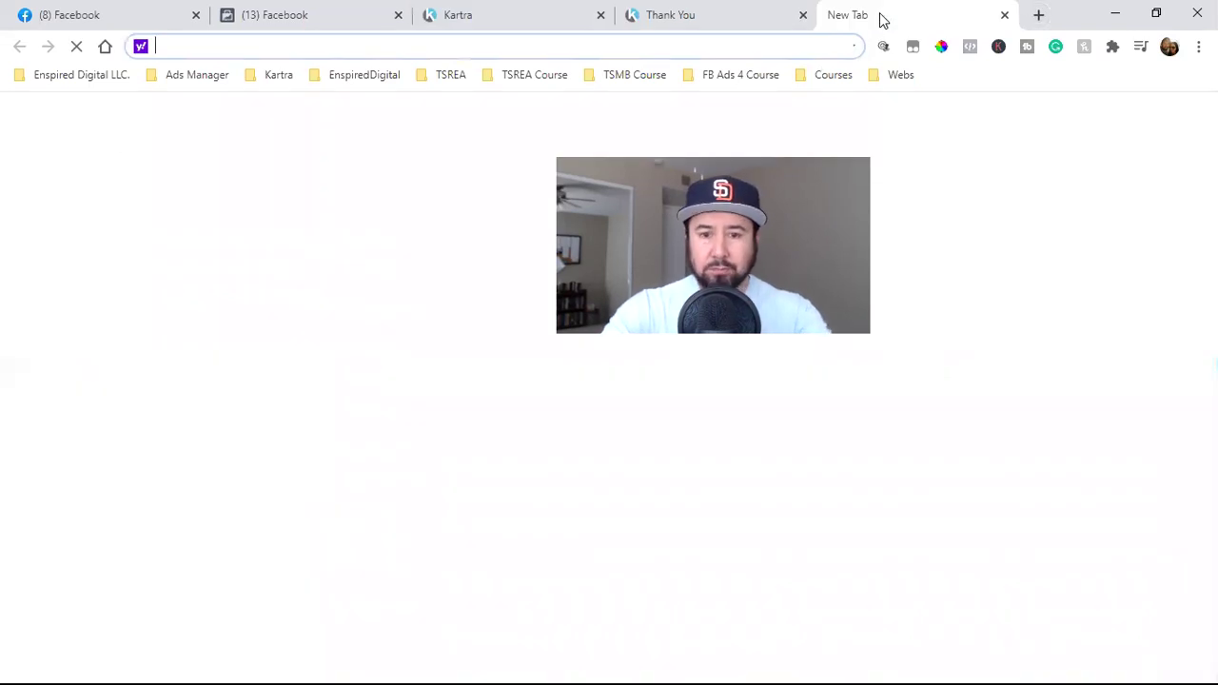
key(ctrl+v)
key(Return)
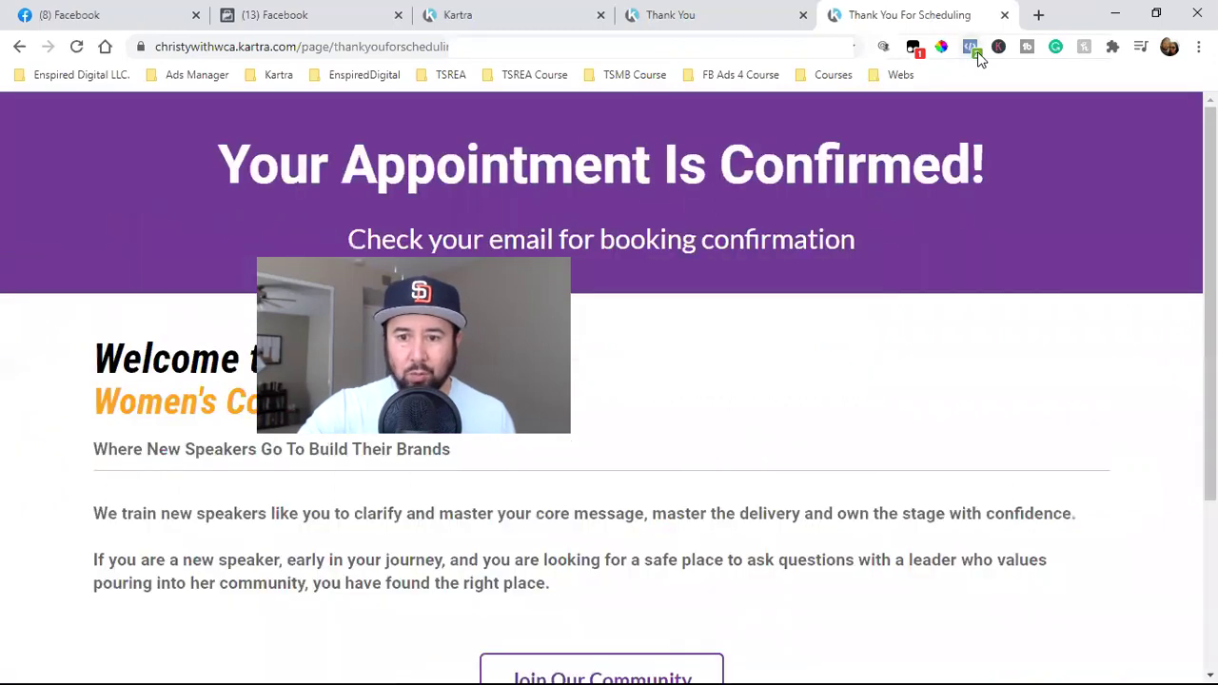
click(977, 51)
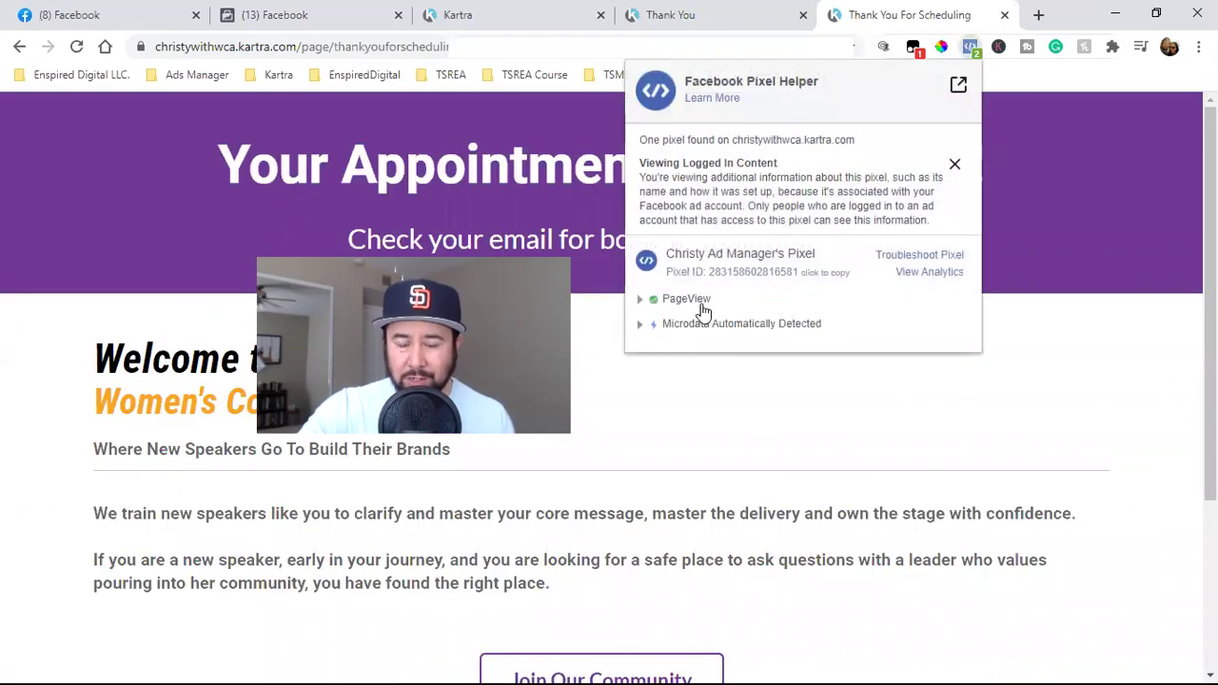
click(1092, 348)
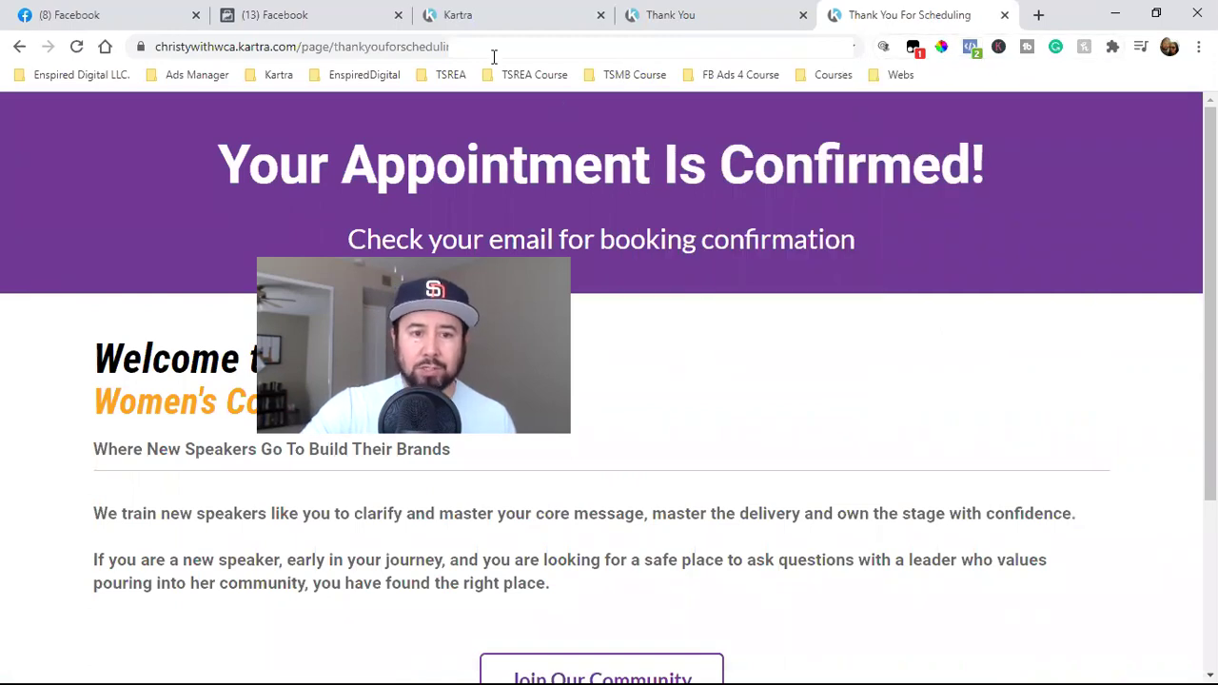
Step: In Events Manager, close the pixel installation dialog and start a new custom conversion
click(363, 22)
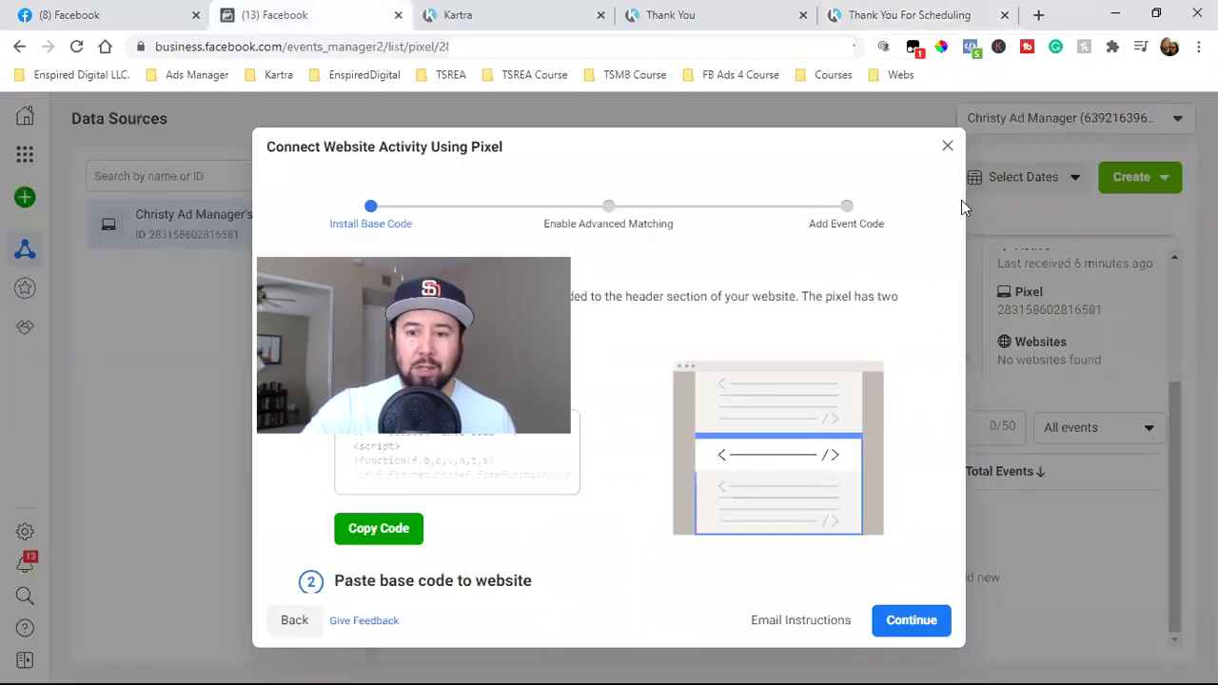
click(948, 147)
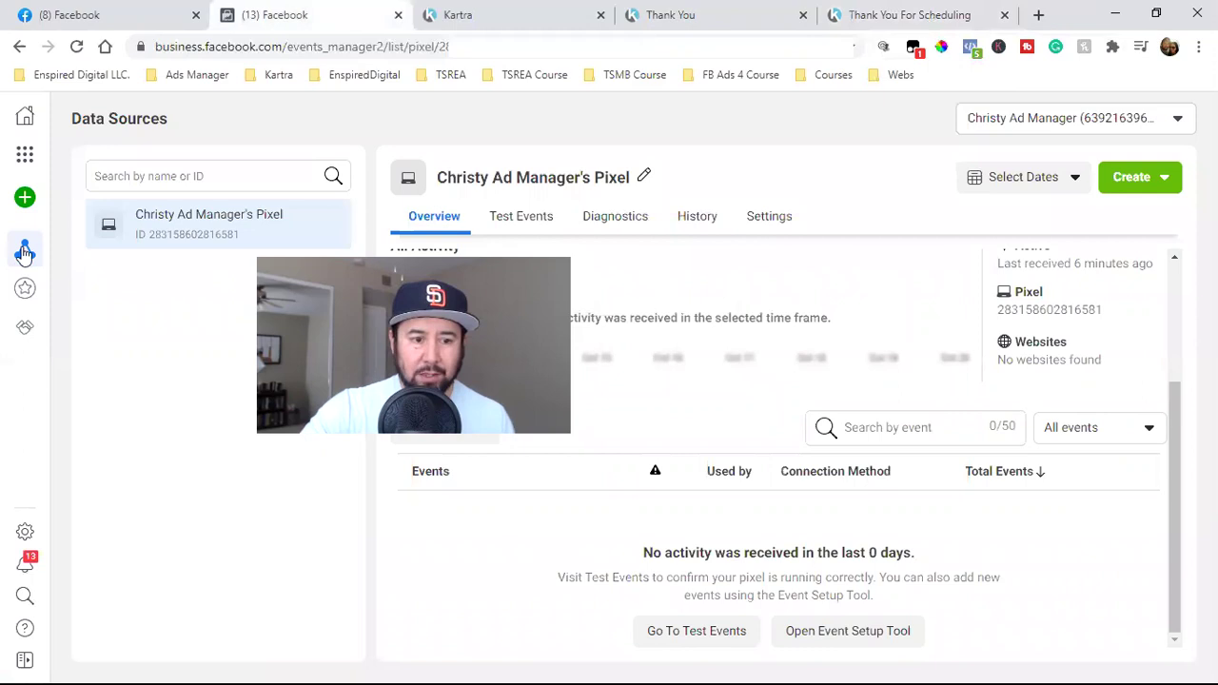
mouse_move(22, 243)
click(62, 290)
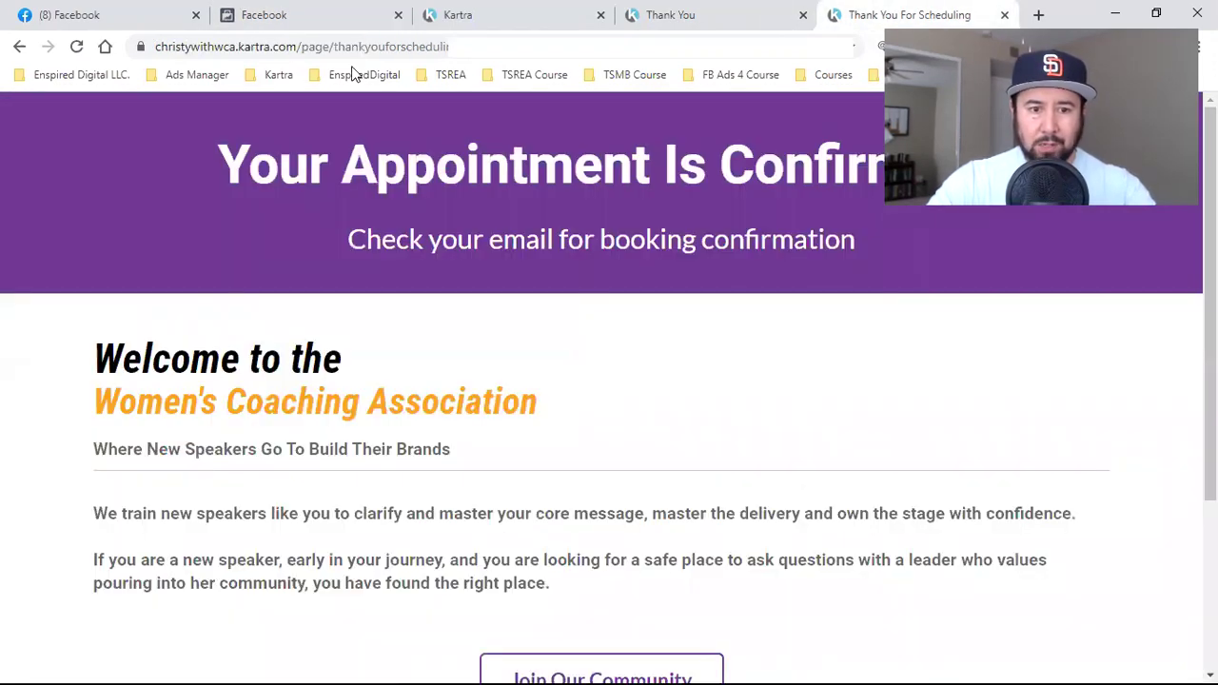
key(ctrl+5)
click(268, 48)
drag(197, 46, 604, 49)
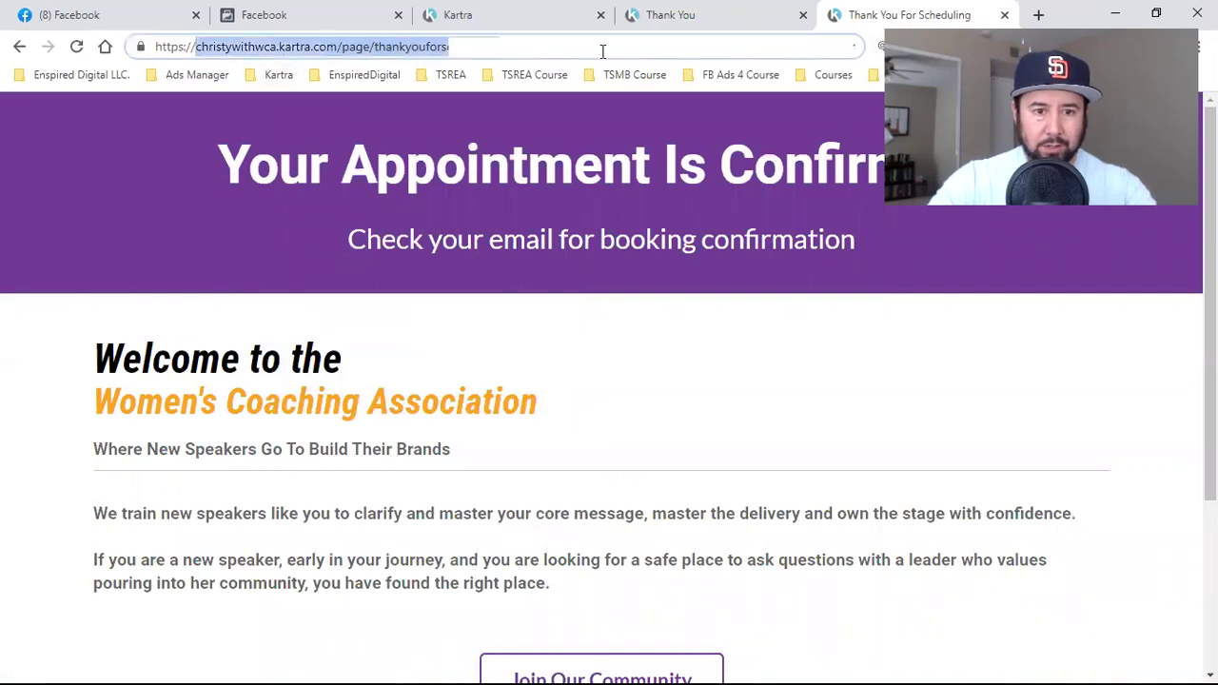
right_click(325, 47)
click(409, 145)
Step: Add the copied scheduling thank-you page URL as the keyword of the new custom conversion's URL contains rule
click(295, 12)
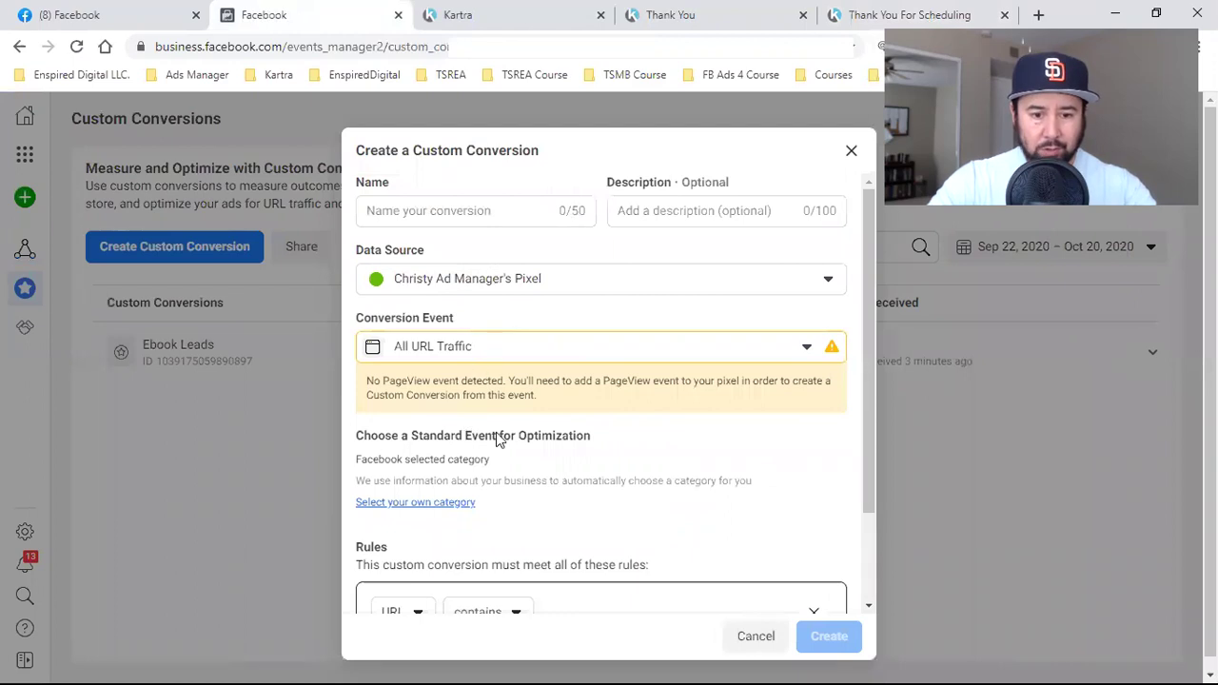
scroll(571, 495, down, 3)
click(533, 536)
key(ctrl+v)
click(483, 574)
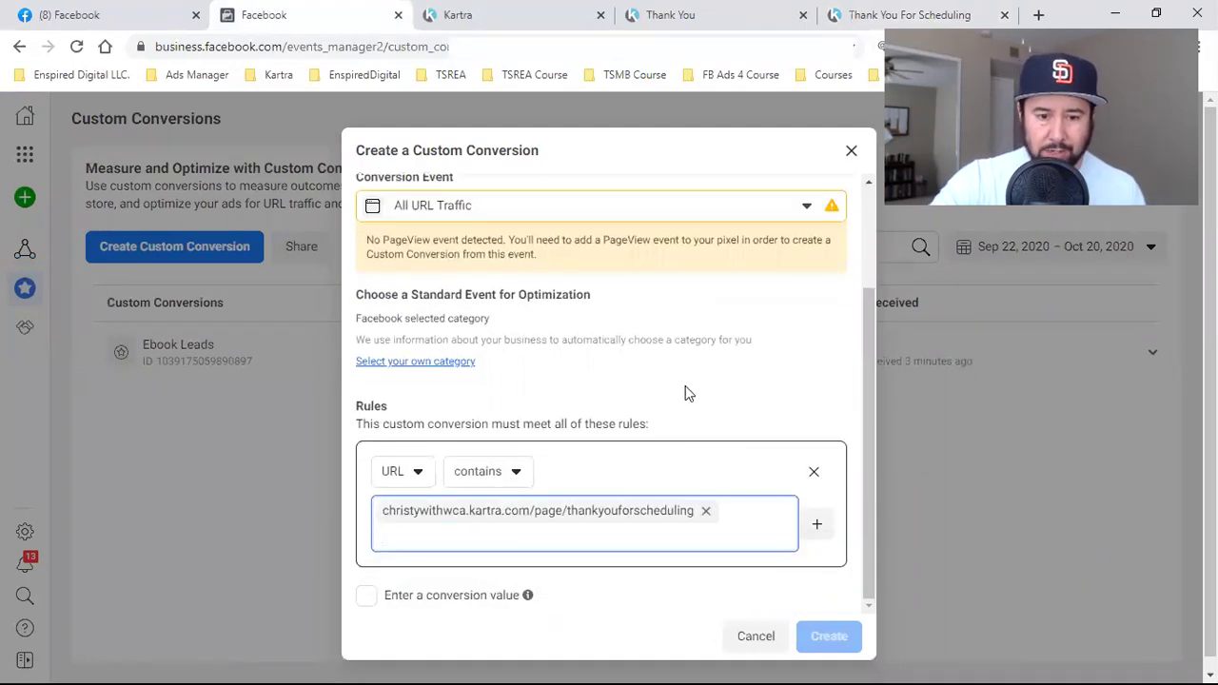
scroll(683, 389, up, 3)
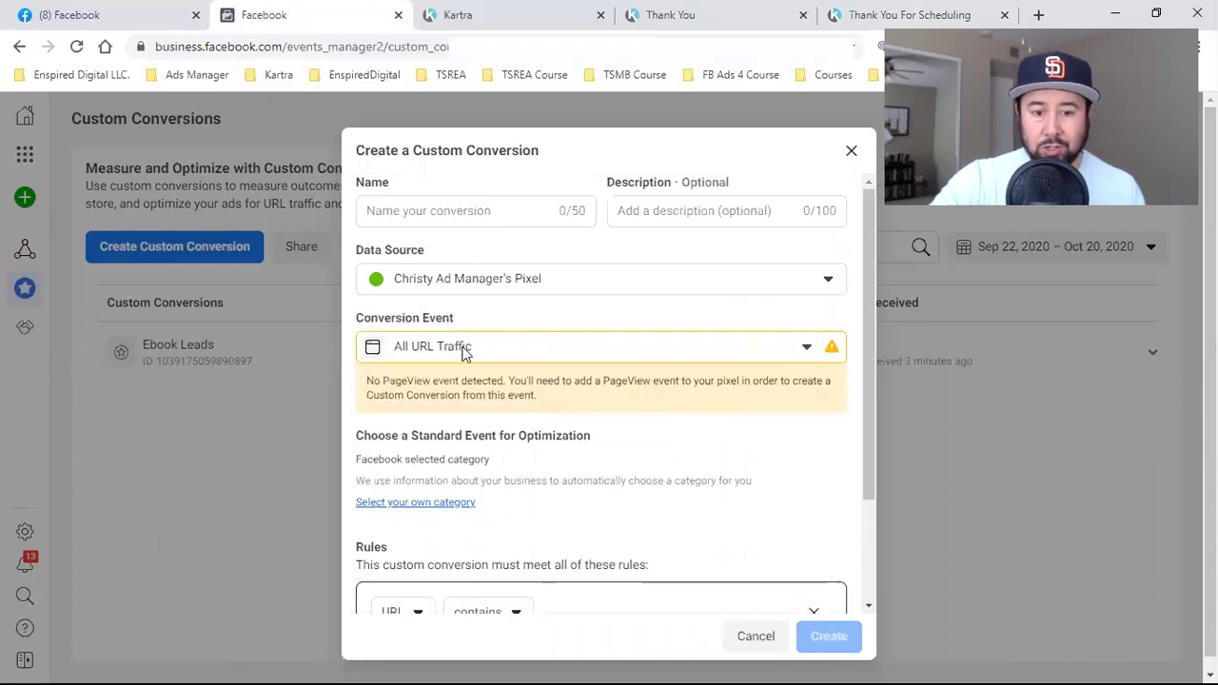
Step: Choose your own category for the custom conversion and set its standard event for optimization to Schedule
click(429, 501)
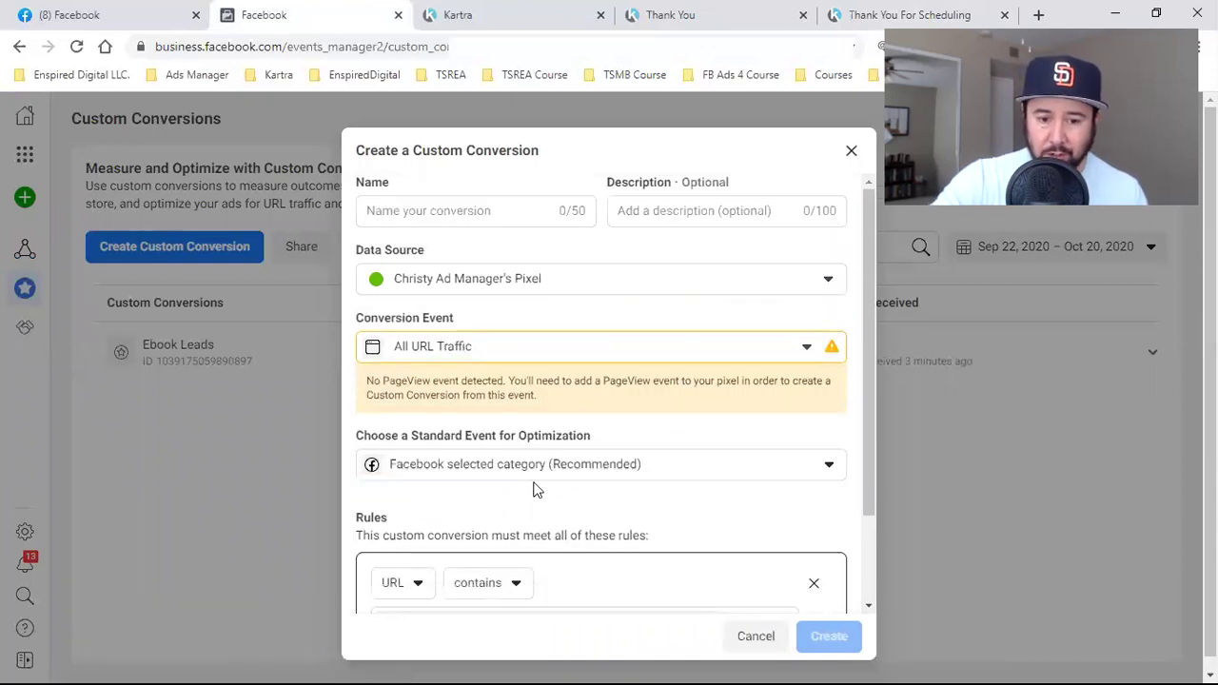
scroll(561, 466, down, 2)
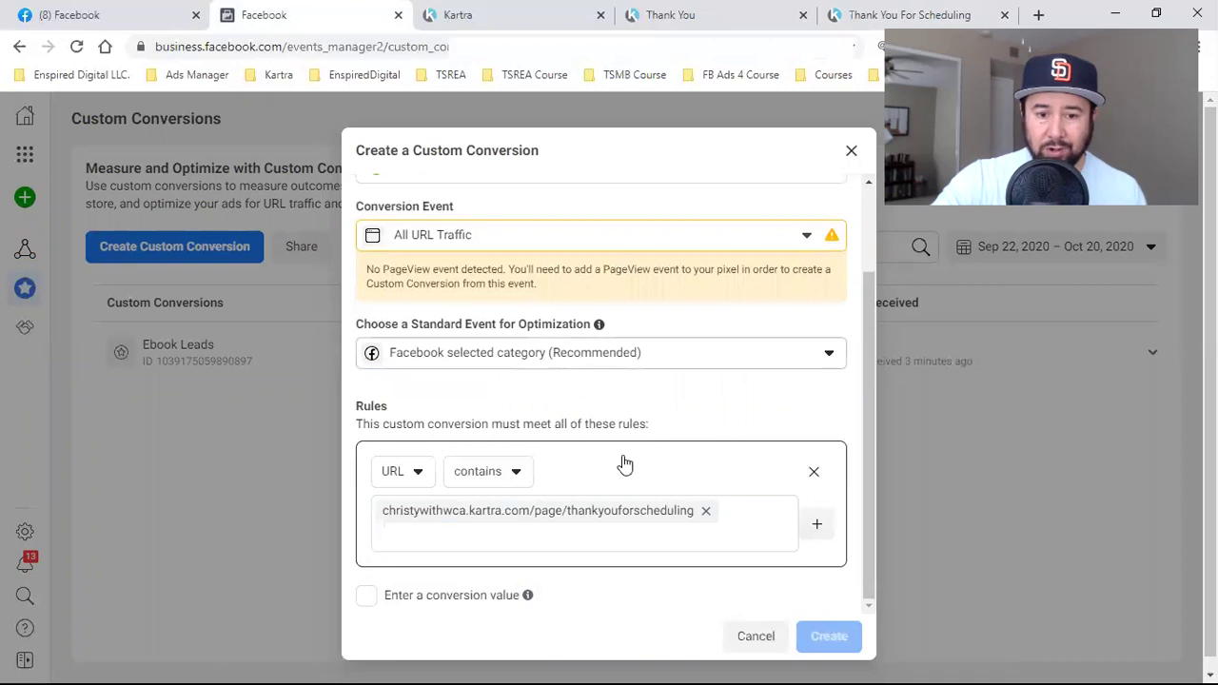
click(600, 353)
scroll(593, 476, down, 2)
scroll(592, 474, down, 1)
scroll(593, 476, down, 4)
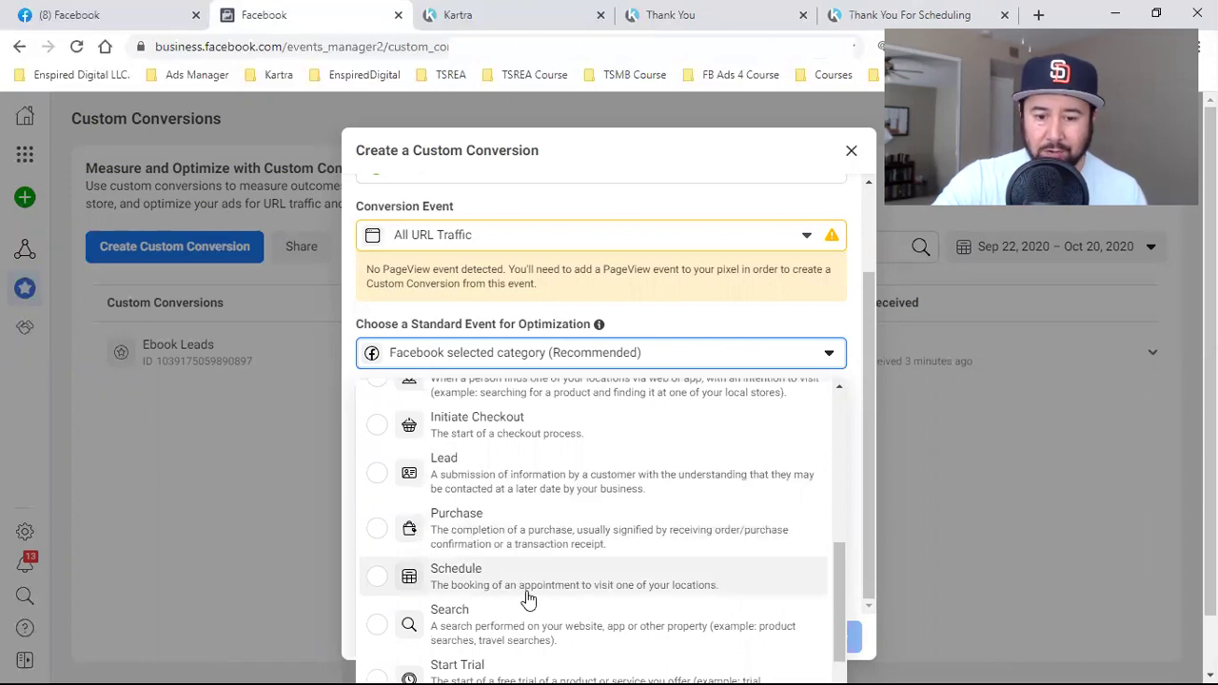
click(680, 584)
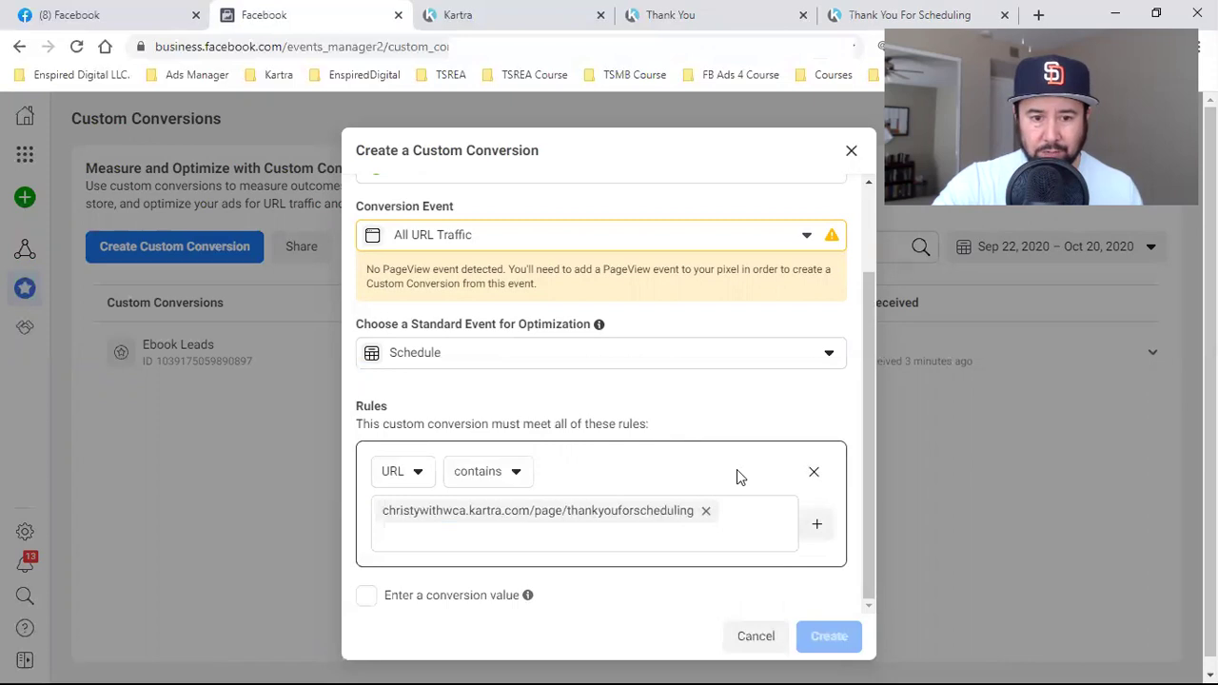
Step: Name the custom conversion "Scheduled Appointments"
scroll(737, 469, up, 3)
click(455, 212)
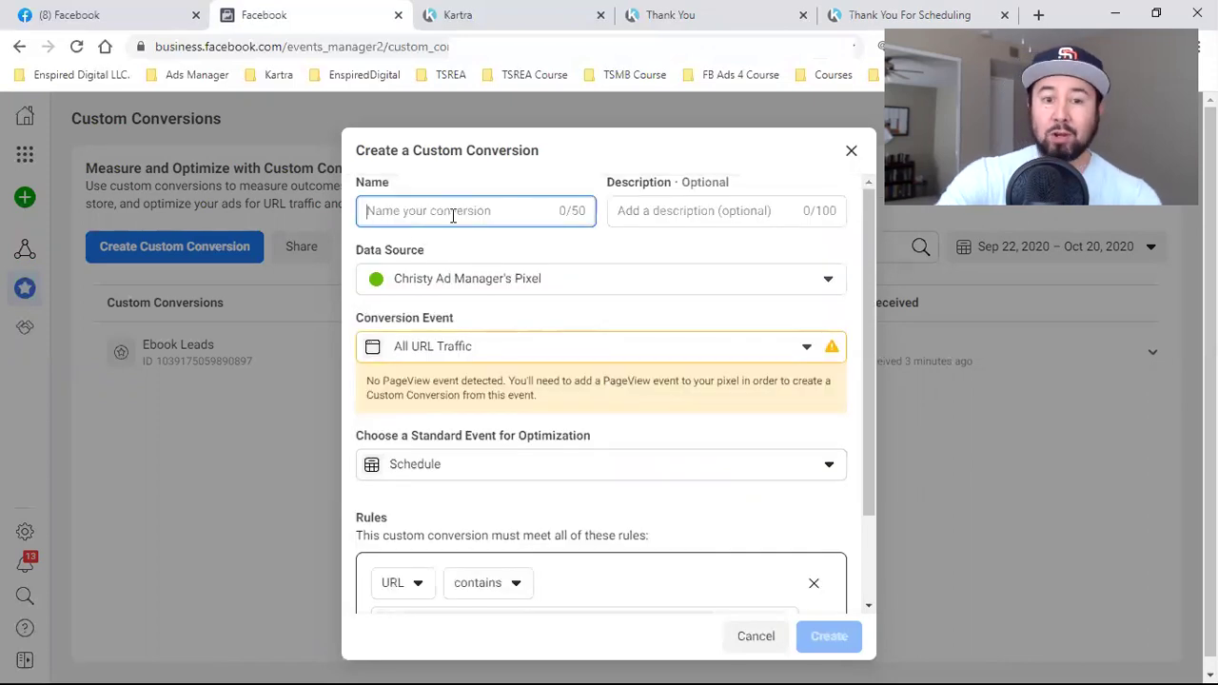
text(Schedule)
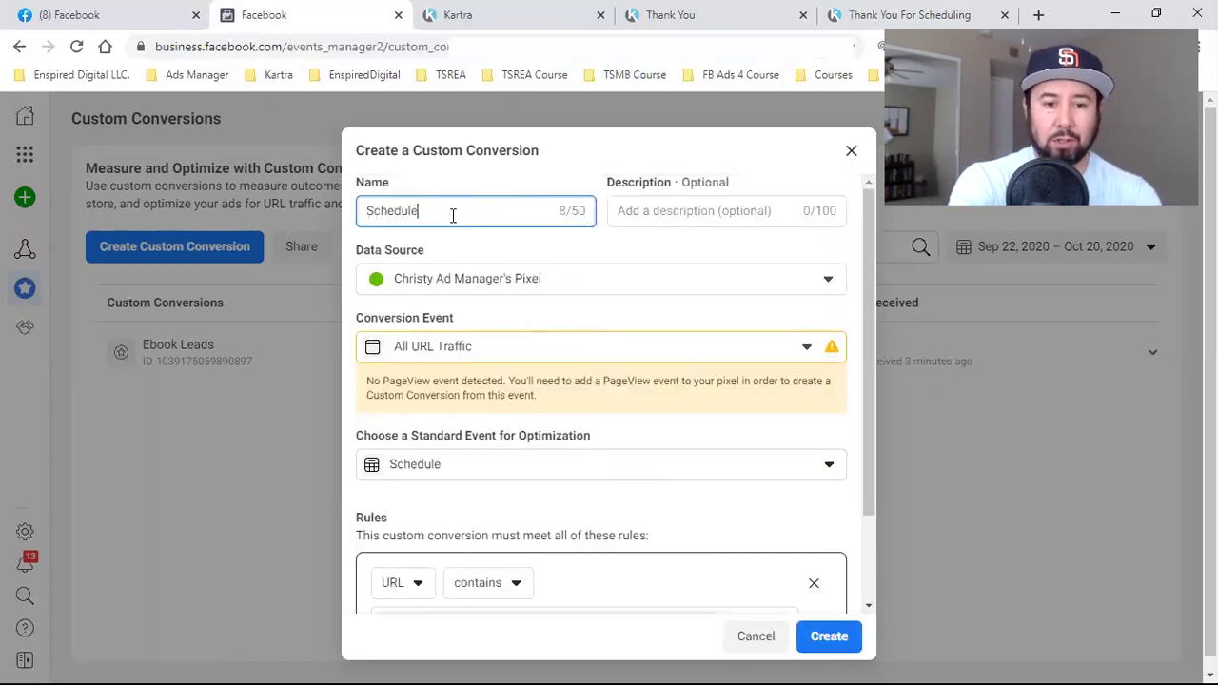
text(d Appt)
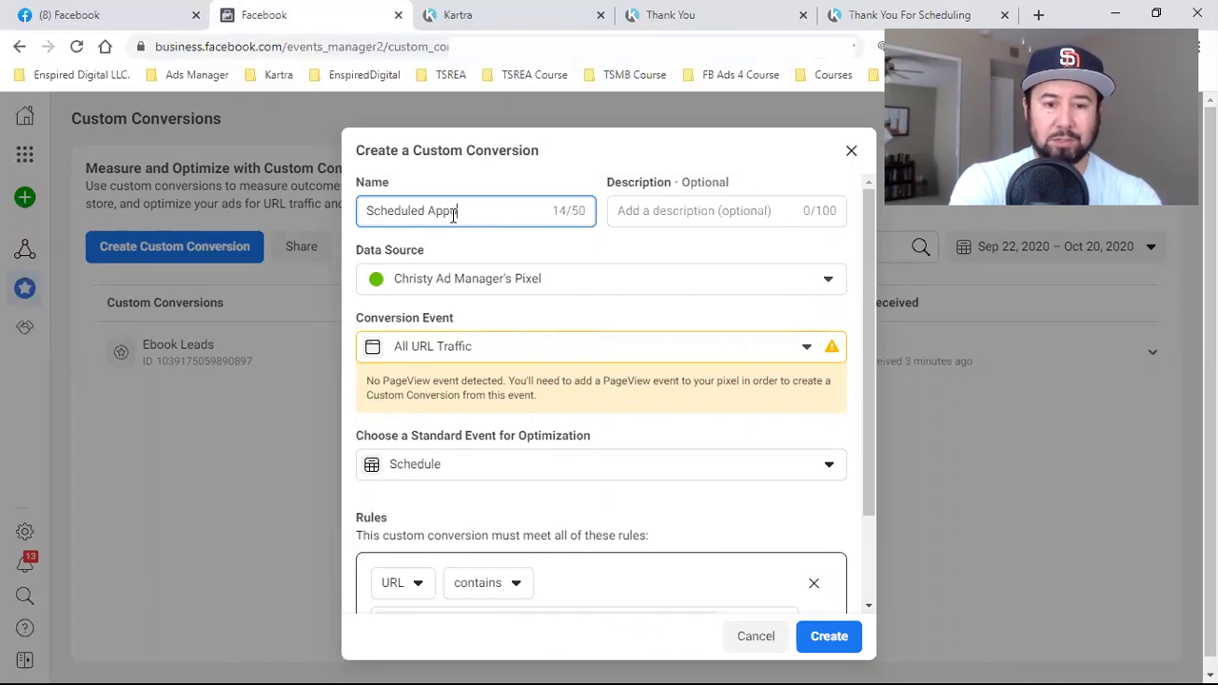
text(intments)
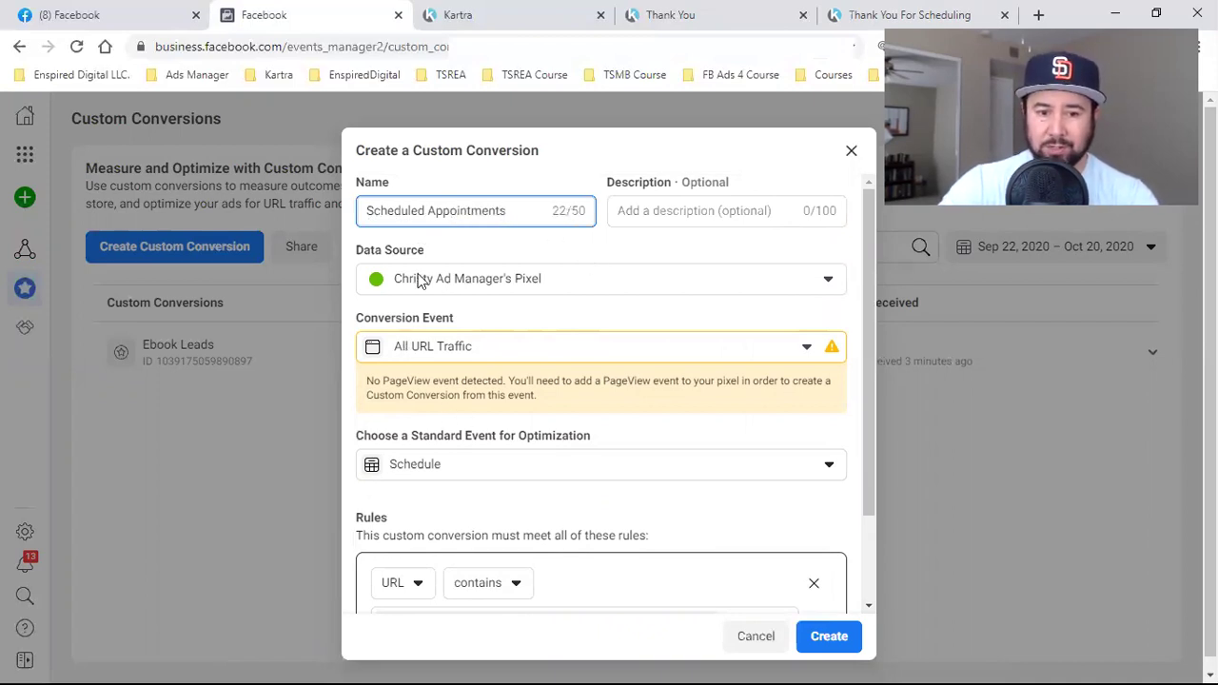
Step: Create the custom conversion and dismiss its confirmation, also closing the browser tab with the ebook Thank You page
scroll(610, 286, down, 2)
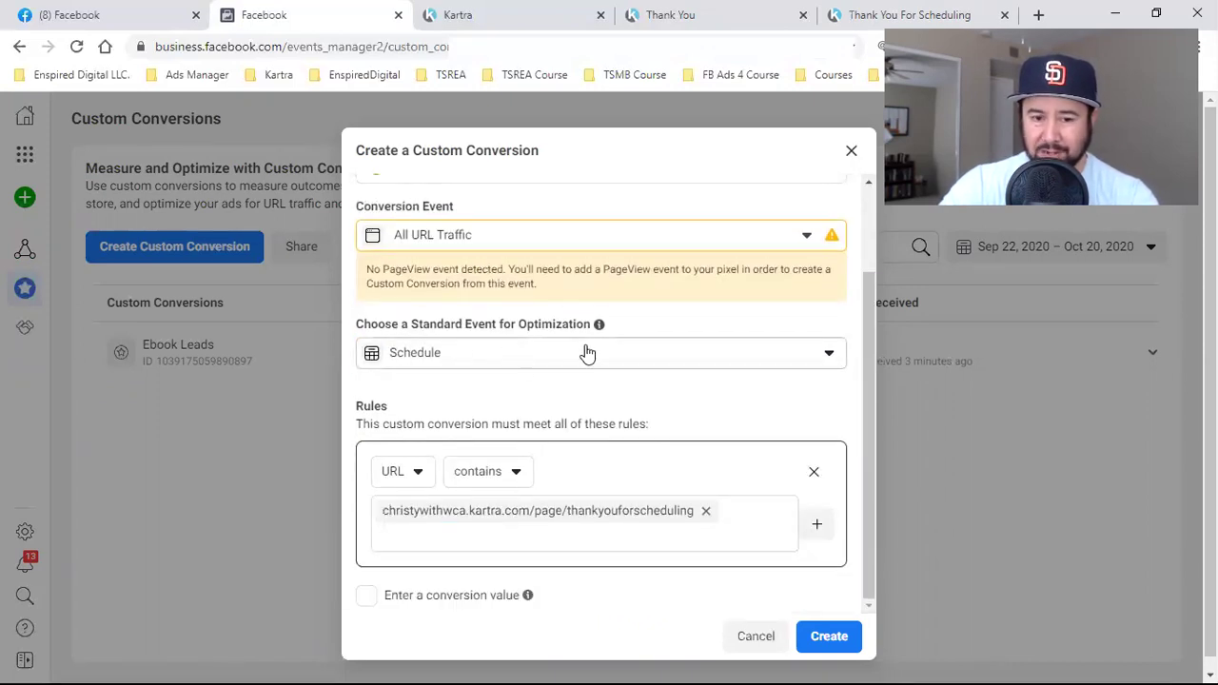
scroll(590, 476, down, 1)
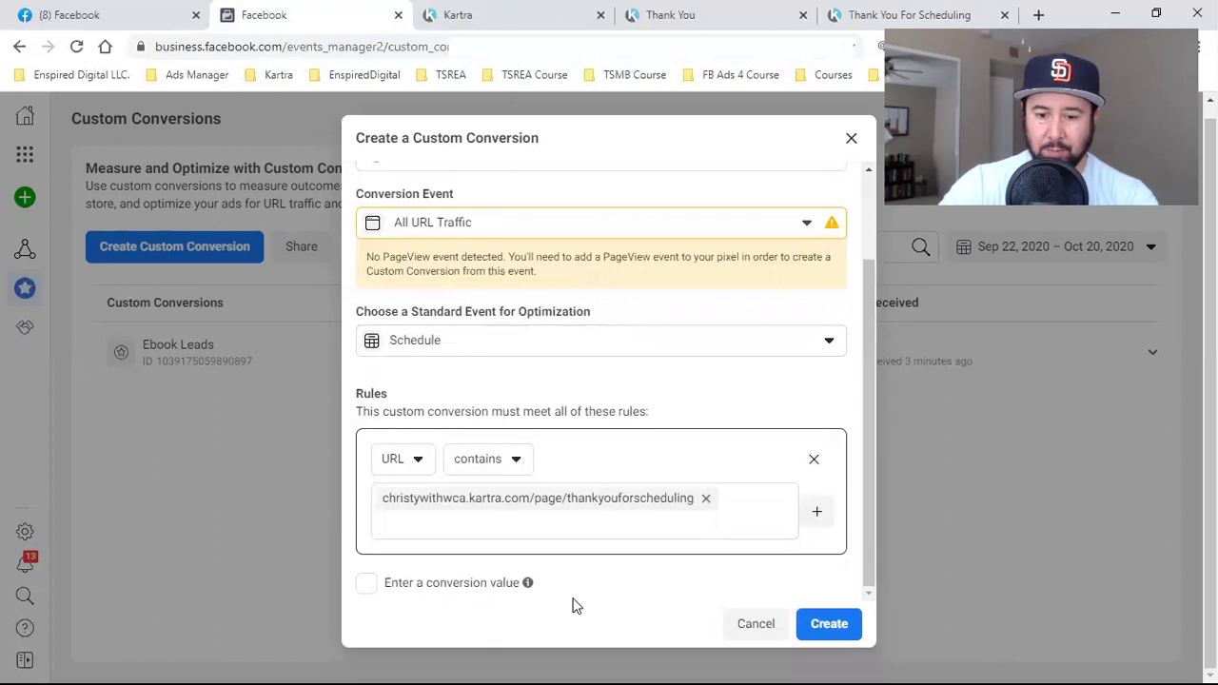
click(851, 632)
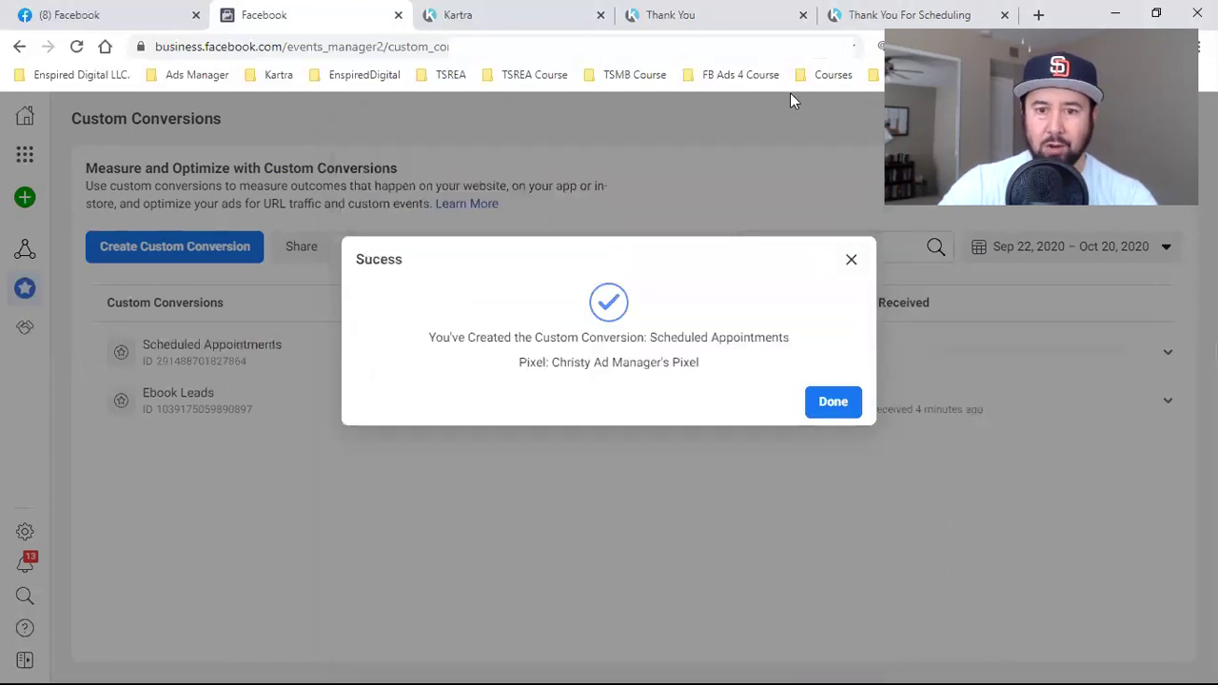
click(804, 19)
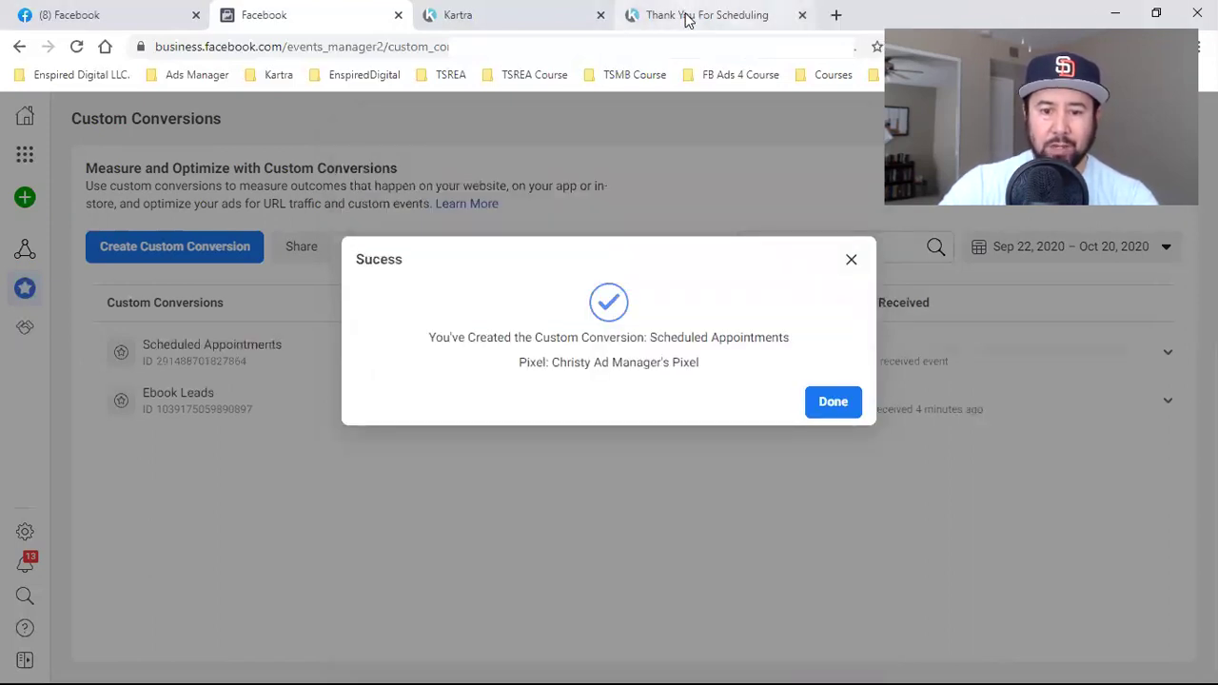
click(831, 403)
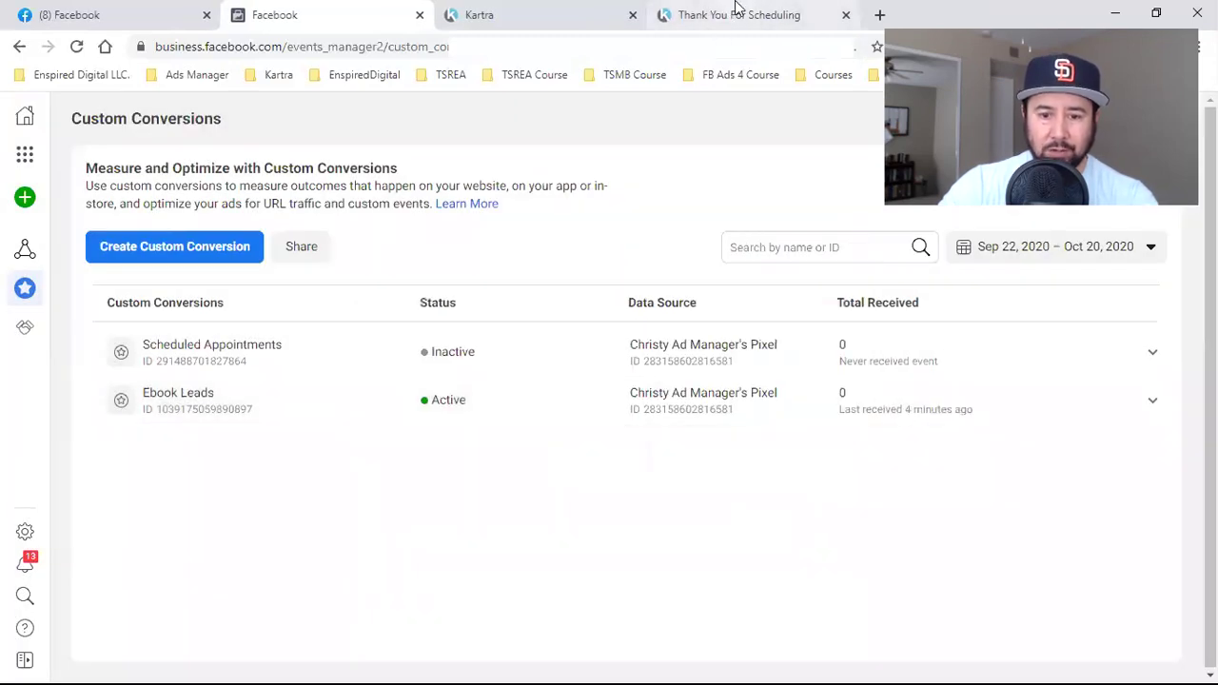
Step: Reload the live scheduling thank-you page and check its pixel events with Facebook Pixel Helper
click(733, 11)
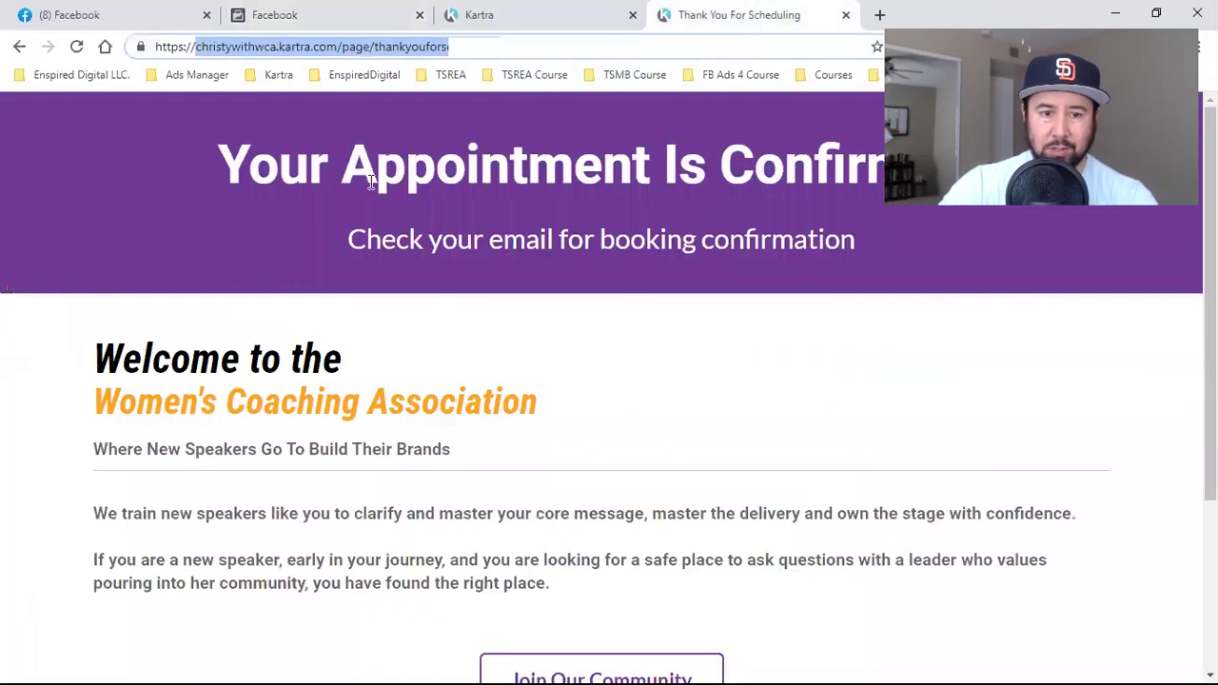
click(76, 46)
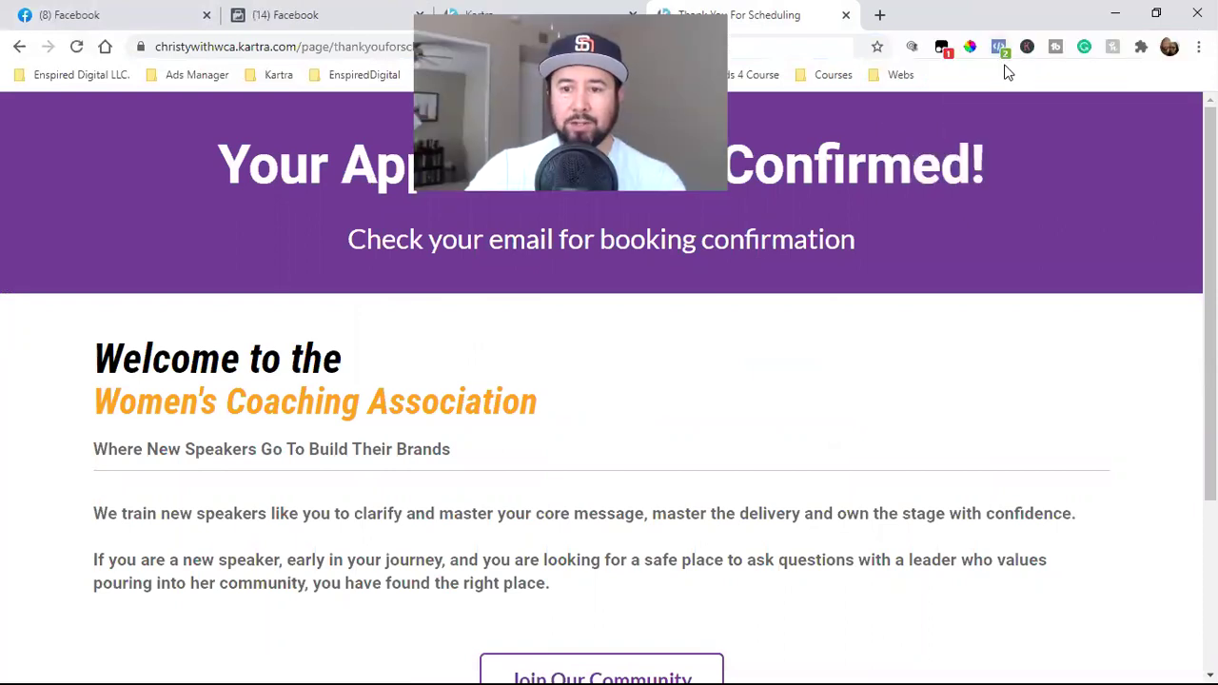
click(999, 46)
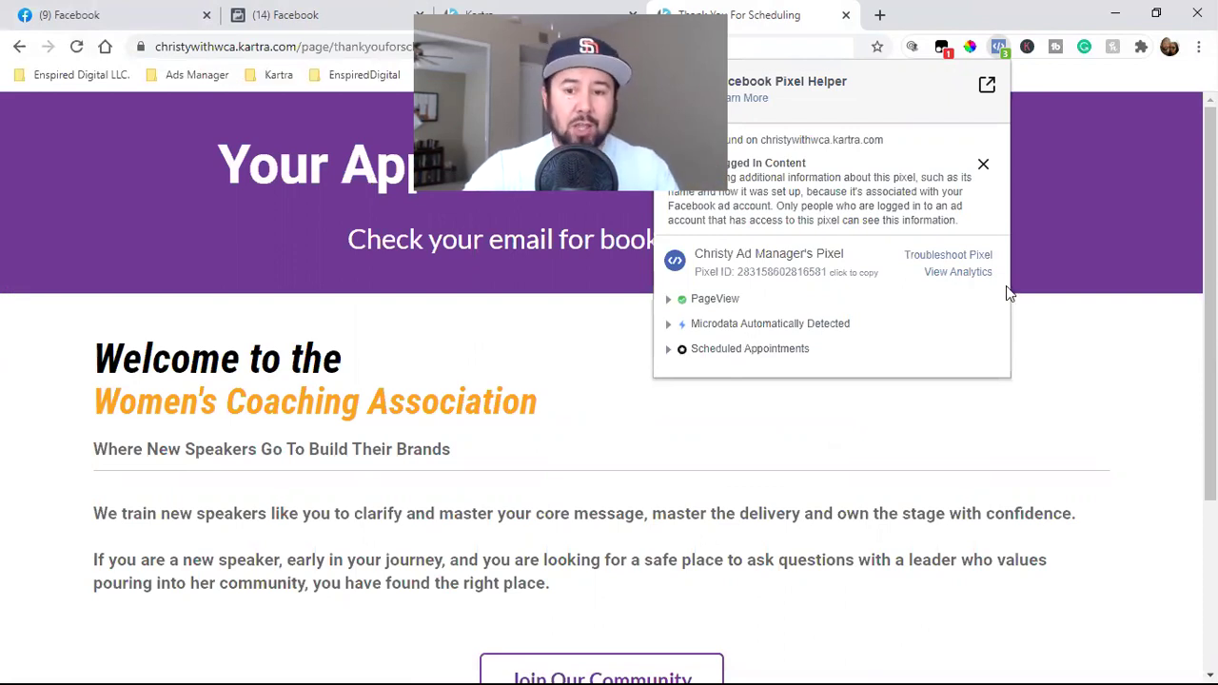
click(1101, 337)
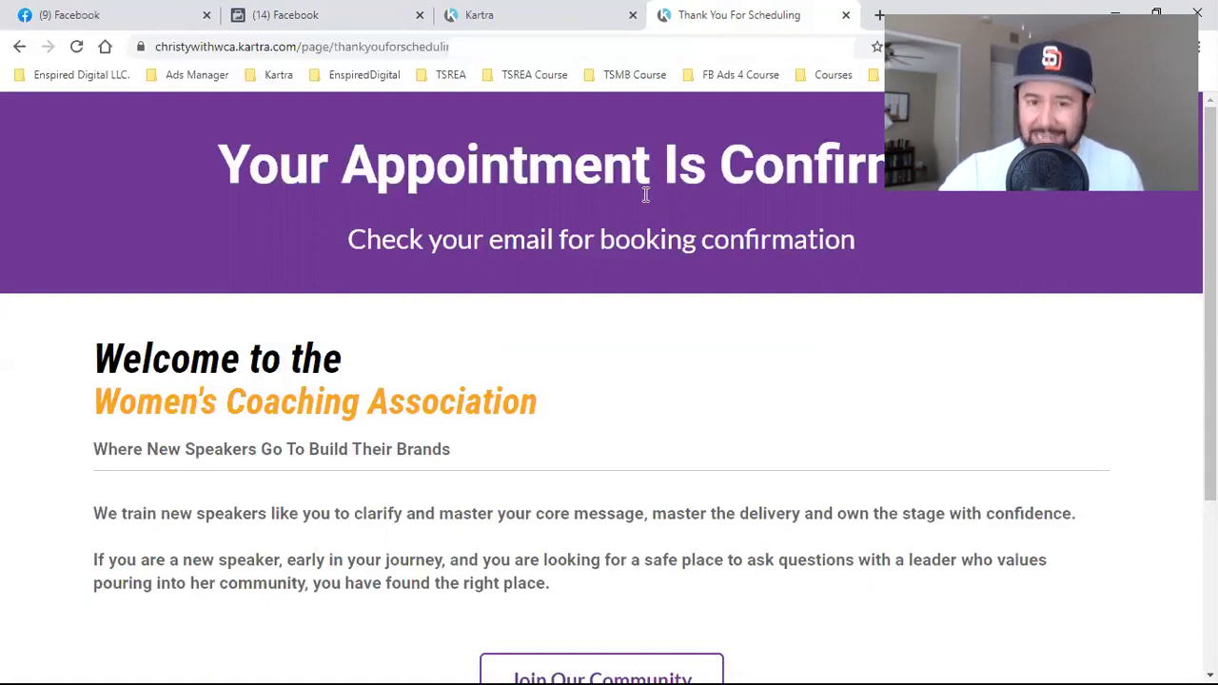
Step: Return to Custom Conversions in Events Manager and refresh the list to check the status of both conversions
click(327, 8)
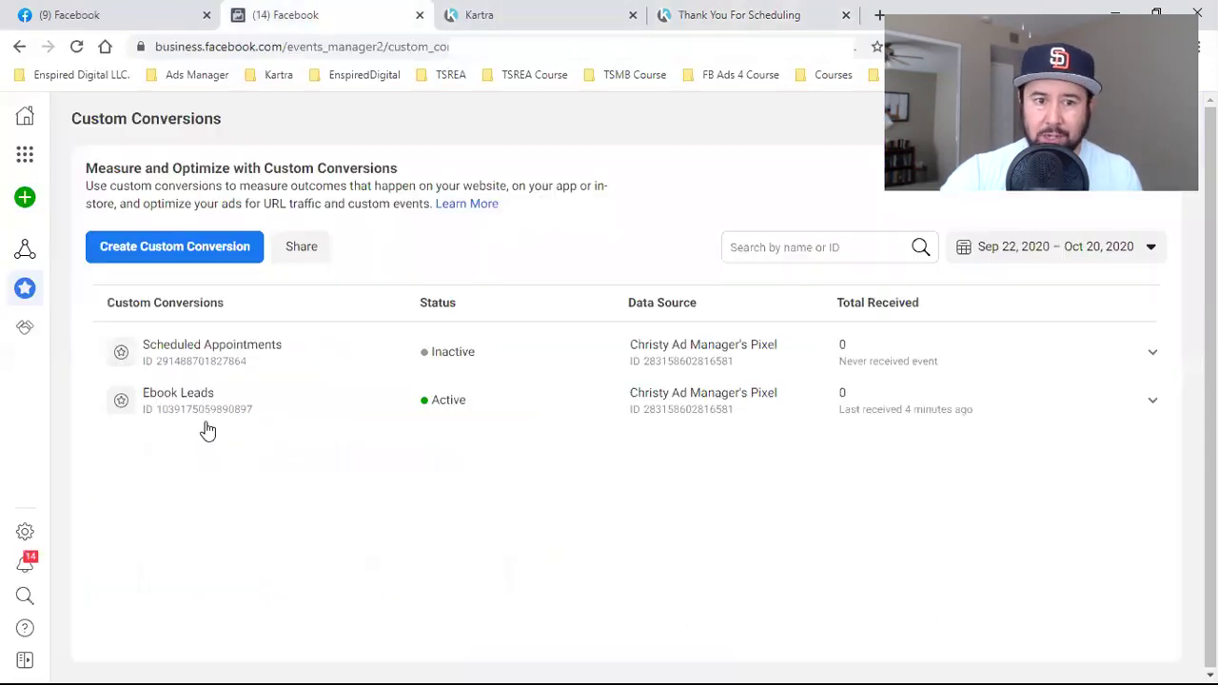
click(76, 45)
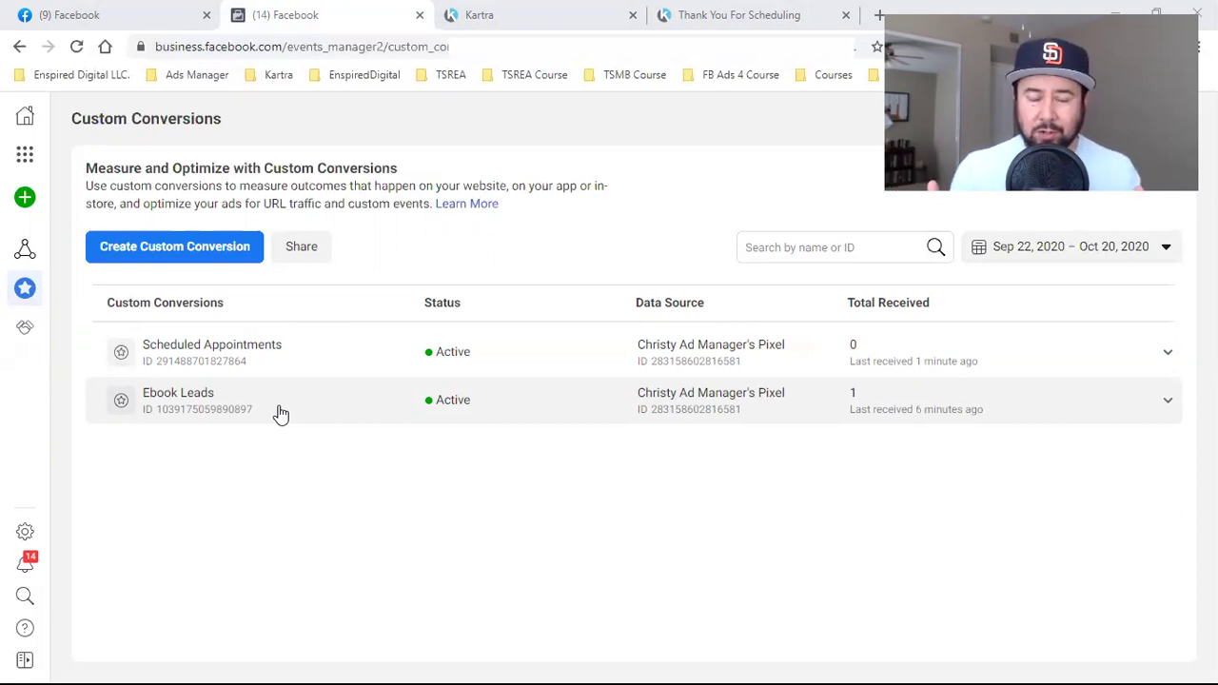
Step: Switch to Ads Manager and start a new campaign with Conversions as its objective
click(25, 154)
click(112, 215)
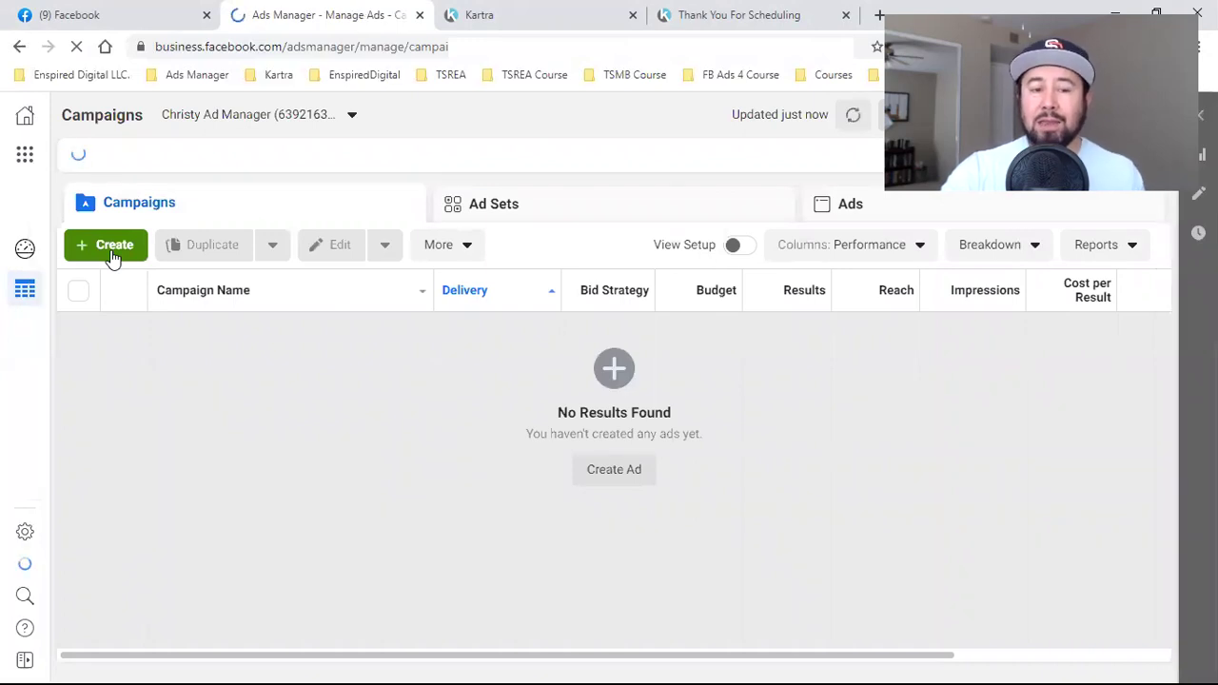
click(111, 253)
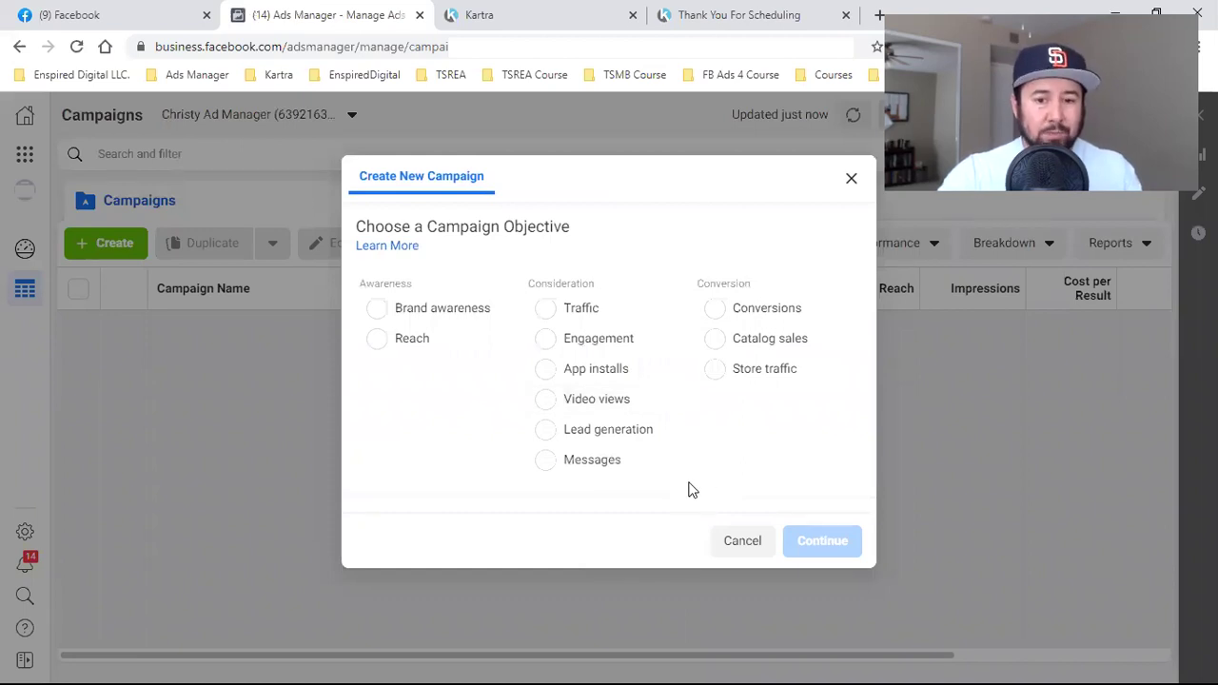
click(719, 310)
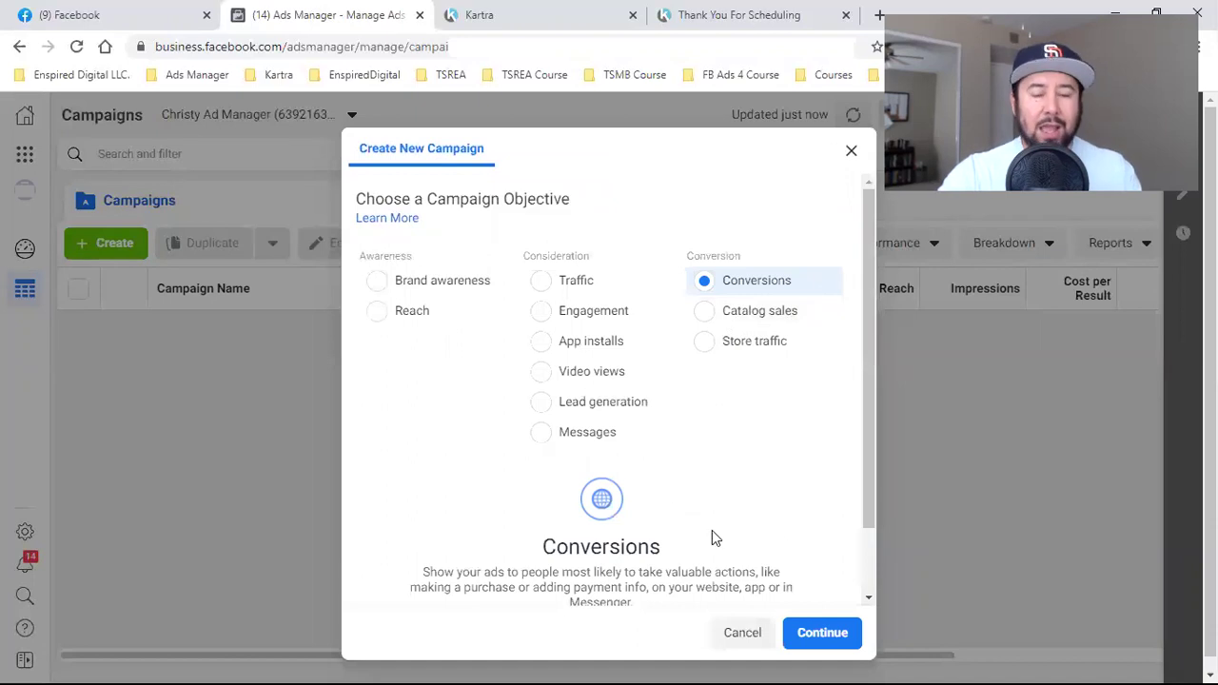
scroll(712, 523, down, 1)
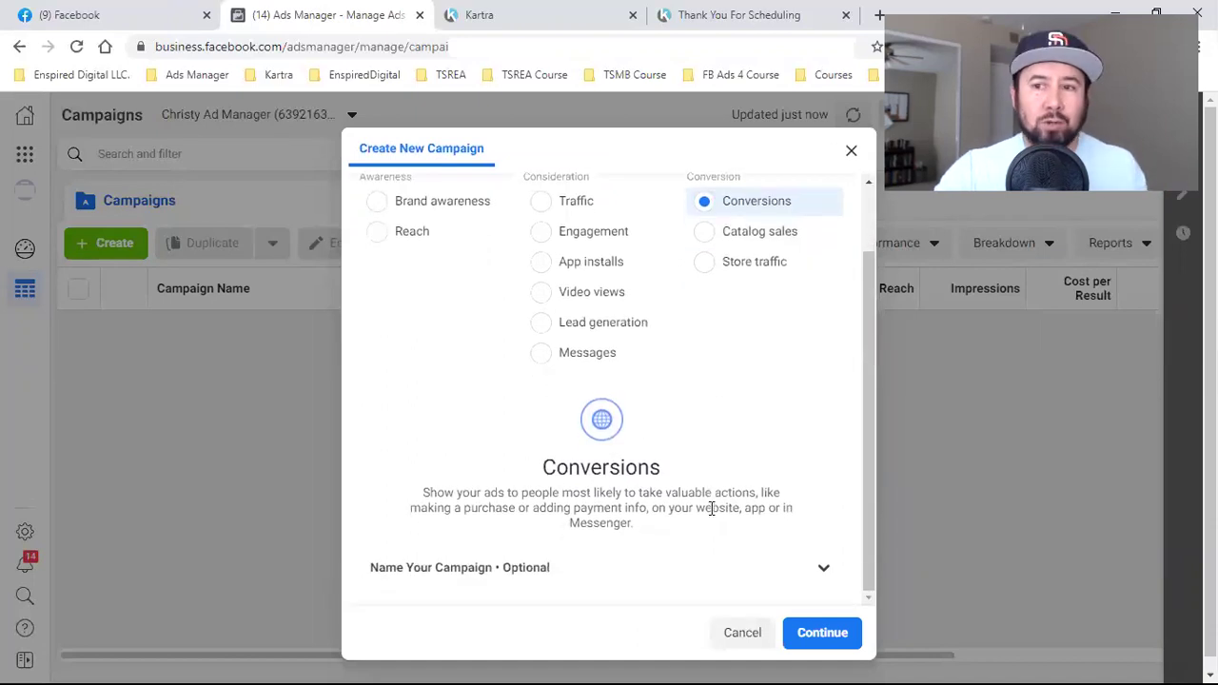